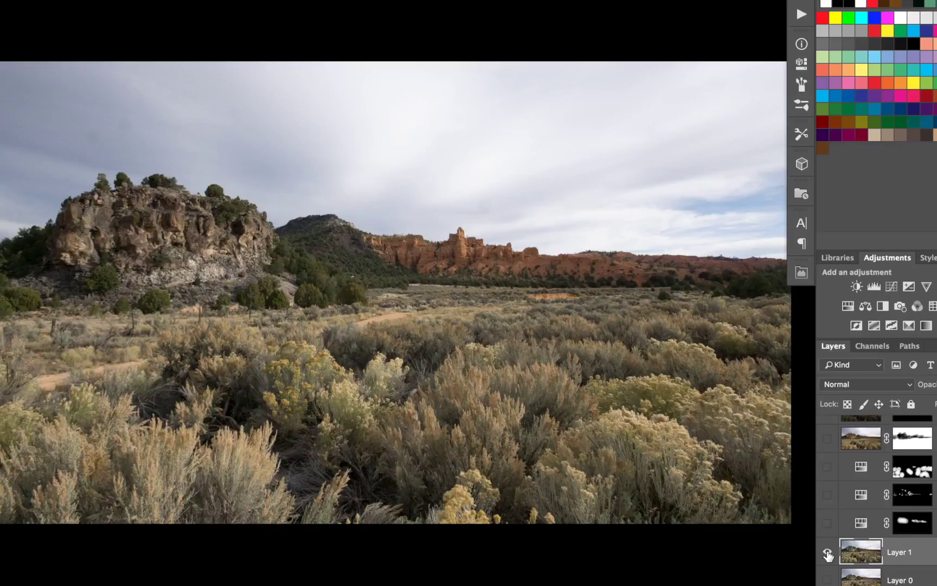
# - Turn the finished edit's layers back on to preview the desert result
pyautogui.keyDown('alt'); pyautogui.click(828, 553); pyautogui.keyUp('alt')
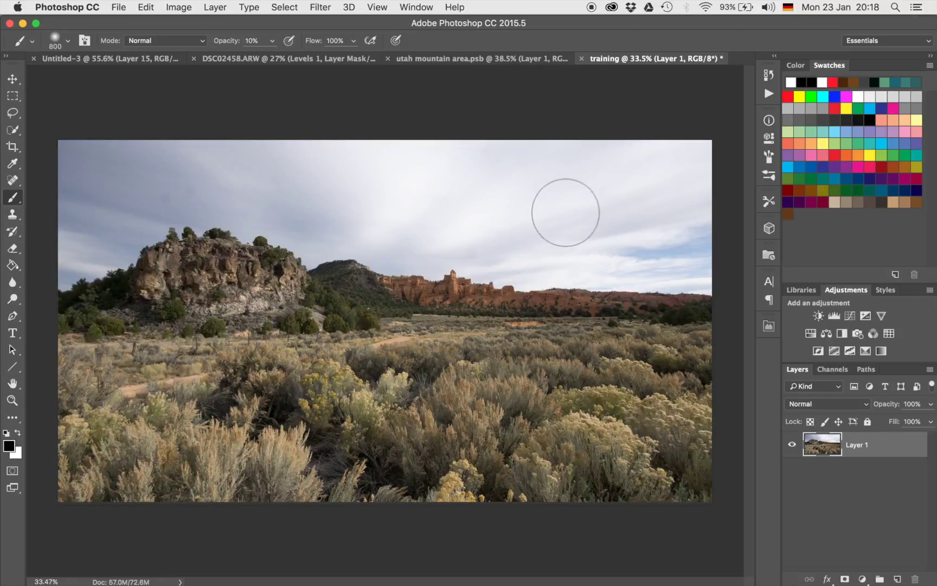
# - Duplicate Layer 1 into Layer 1 copy, then zoom in and out to inspect the photo
pyautogui.press('super+j')
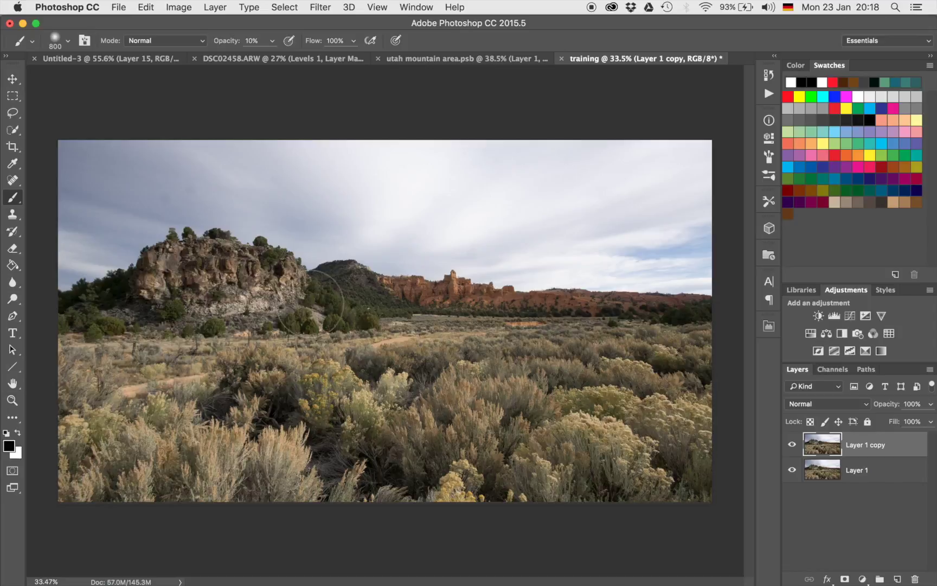
pyautogui.scroll(3, 311, 302)
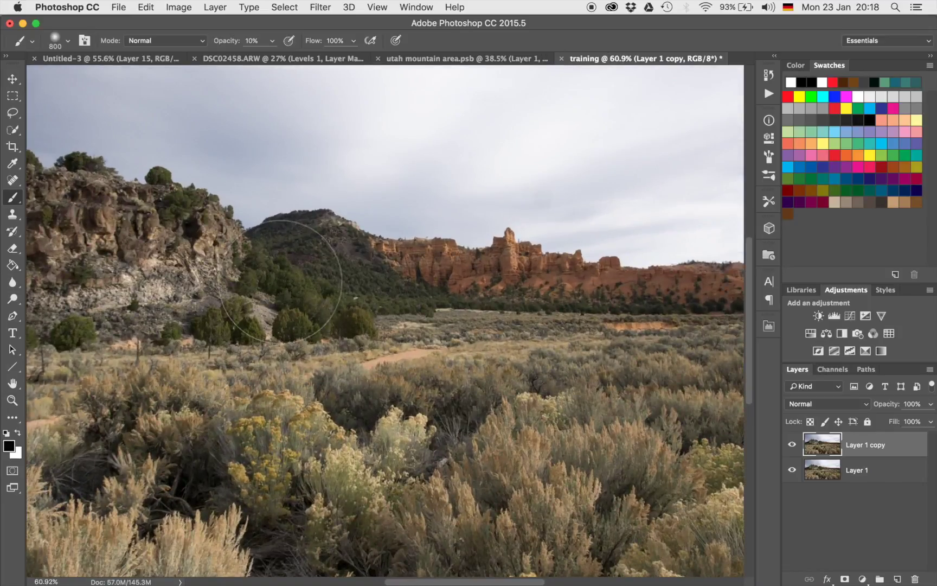
pyautogui.scroll(-3, 281, 281)
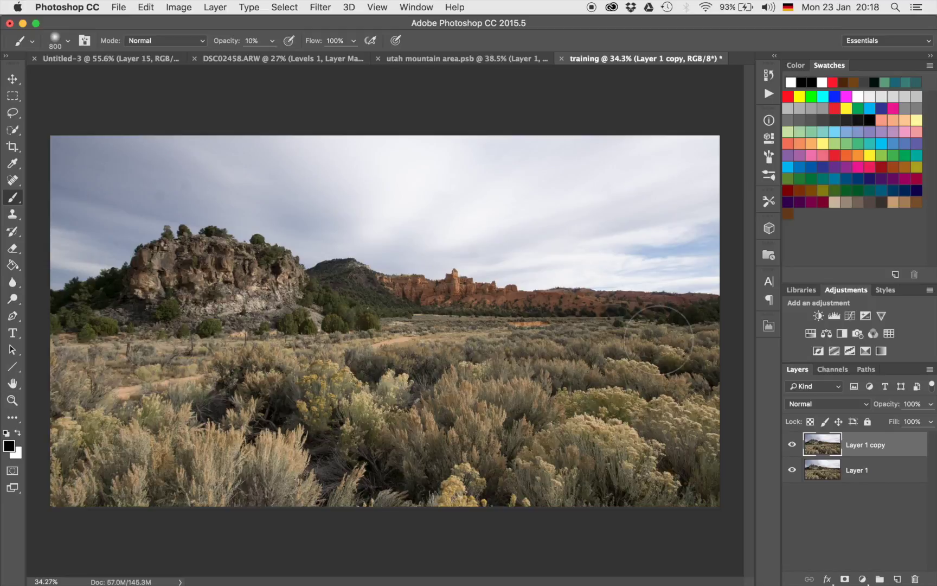
pyautogui.scroll(6, 554, 272)
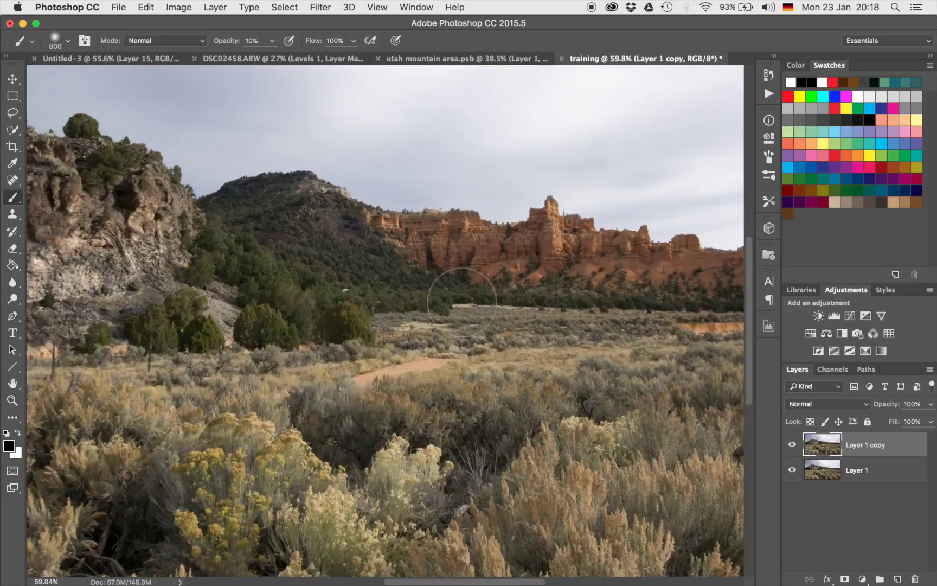
pyautogui.scroll(-2, 462, 302)
pyautogui.hscroll(2, 462, 302)
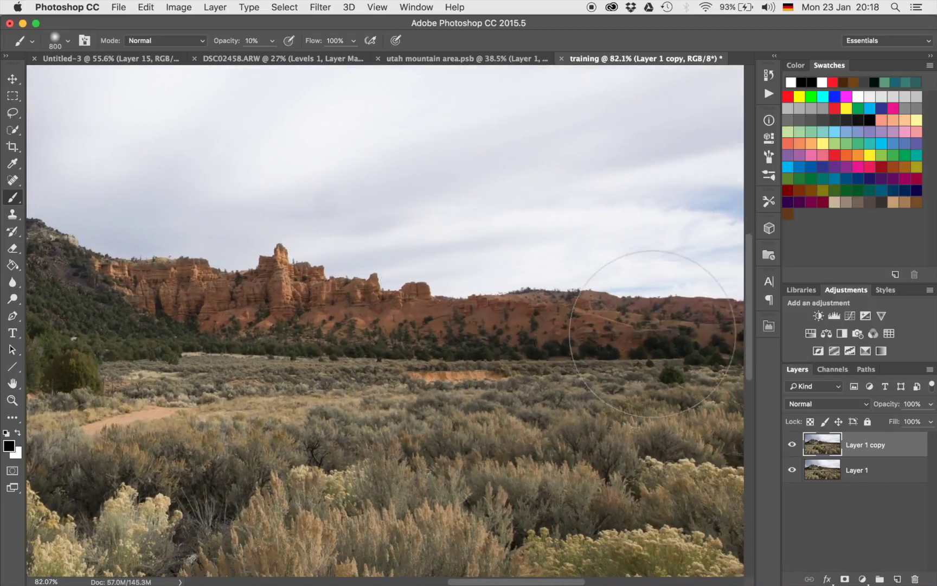
# - Add a Hue/Saturation 1 adjustment layer with Saturation +32, then collapse Properties to view the image
pyautogui.click(811, 333)
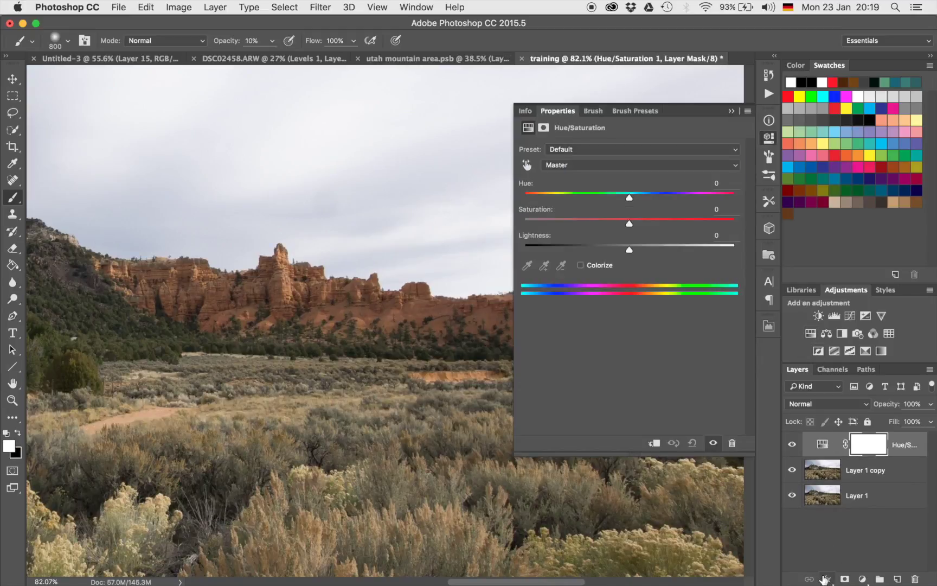
pyautogui.click(827, 579)
pyautogui.click(862, 579)
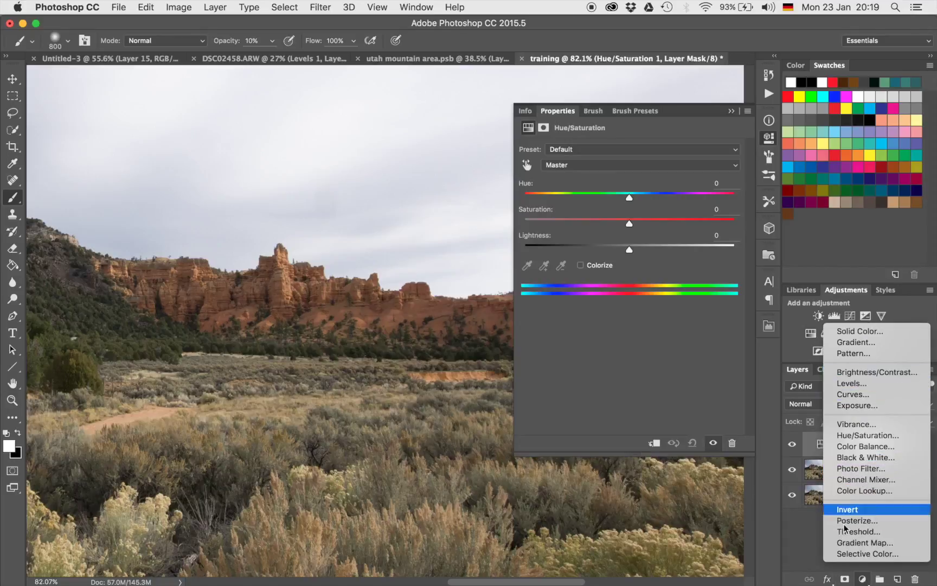
pyautogui.click(805, 536)
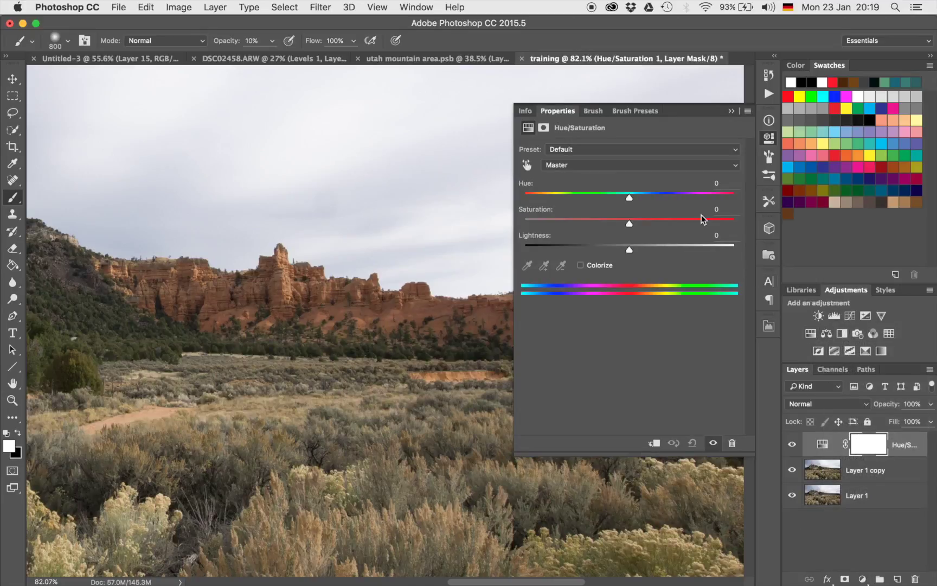
pyautogui.moveTo(628, 224); pyautogui.dragTo(661, 226)
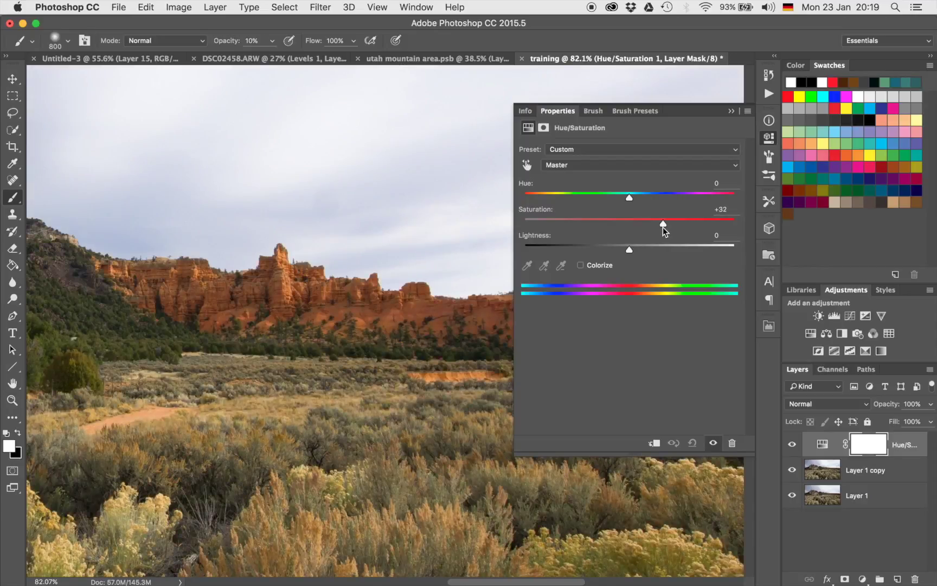
pyautogui.click(731, 110)
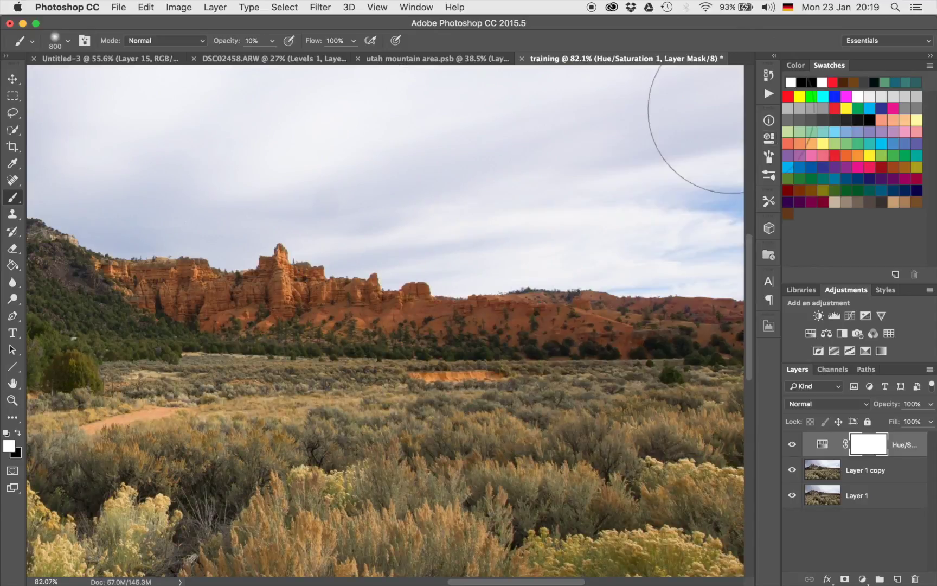
pyautogui.scroll(-2, 435, 265)
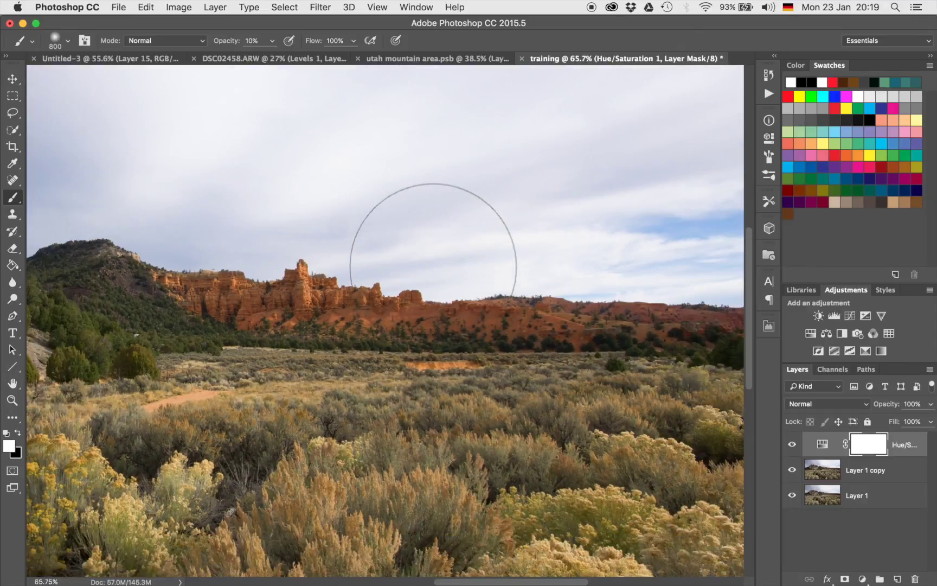
pyautogui.scroll(-2, 433, 265)
pyautogui.scroll(-3, 434, 262)
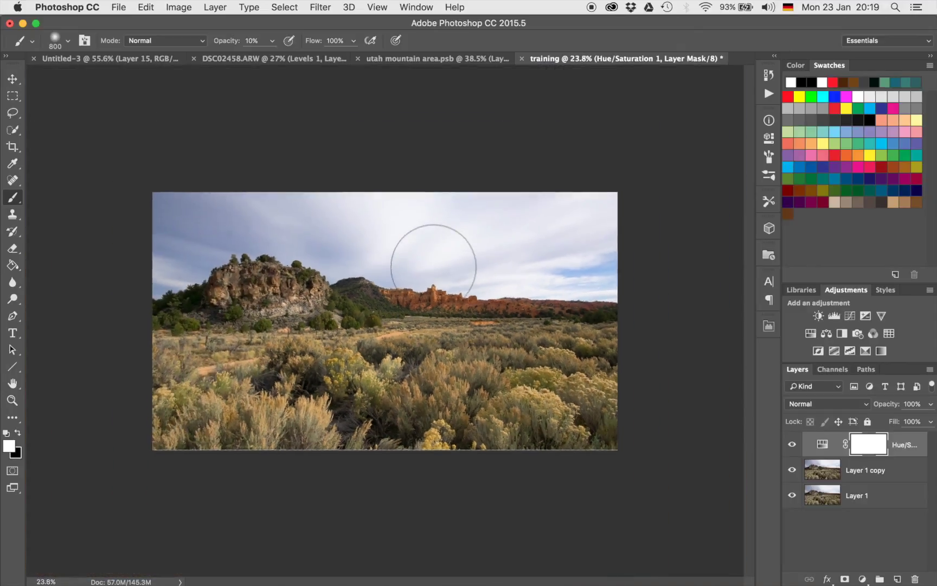
pyautogui.scroll(1, 434, 266)
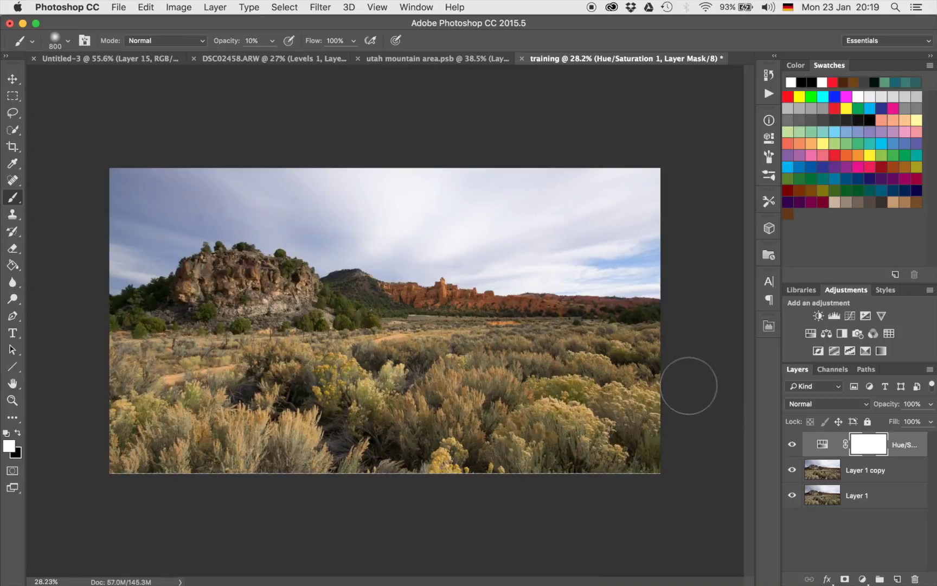
pyautogui.scroll(4, 520, 306)
pyautogui.scroll(2, 520, 303)
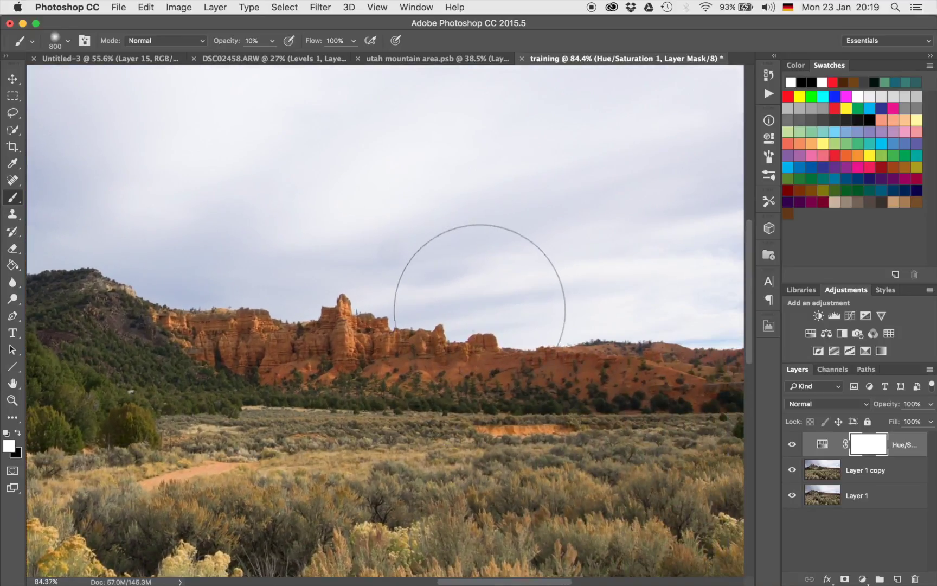
# - Invert the mask to black and paint white over the red cliffs with a 400 px, 30% brush
pyautogui.press('super+i')
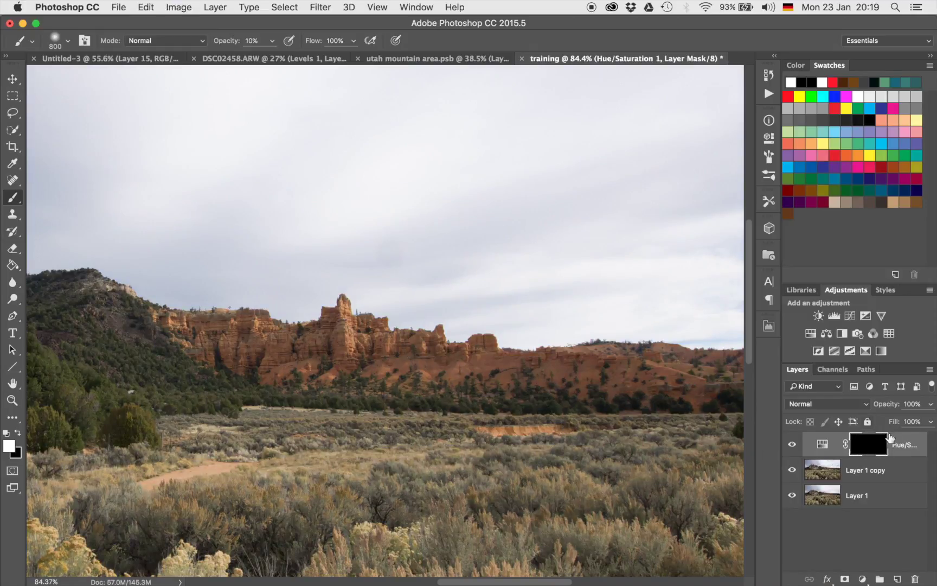
pyautogui.press('[')
pyautogui.press('[')
pyautogui.press('[')
pyautogui.press('[')
pyautogui.press('3')
pyautogui.moveTo(234, 347)
pyautogui.mouseDown()
pyautogui.moveTo(335, 360)
pyautogui.moveTo(239, 351)
pyautogui.moveTo(336, 352)
pyautogui.moveTo(388, 374)
pyautogui.moveTo(603, 384)
pyautogui.mouseUp()
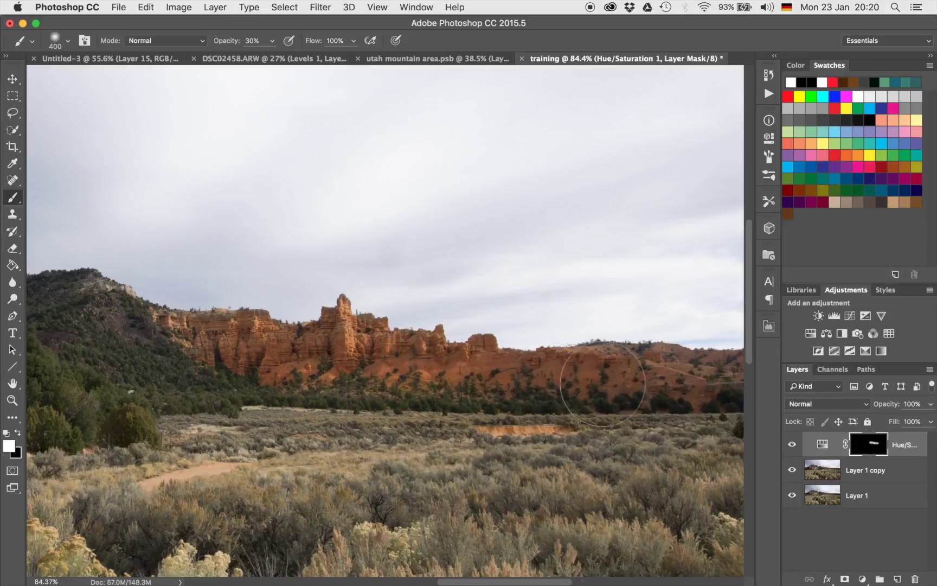
pyautogui.hscroll(5, 603, 384)
pyautogui.moveTo(446, 376); pyautogui.dragTo(531, 384)
pyautogui.hscroll(2, 530, 383)
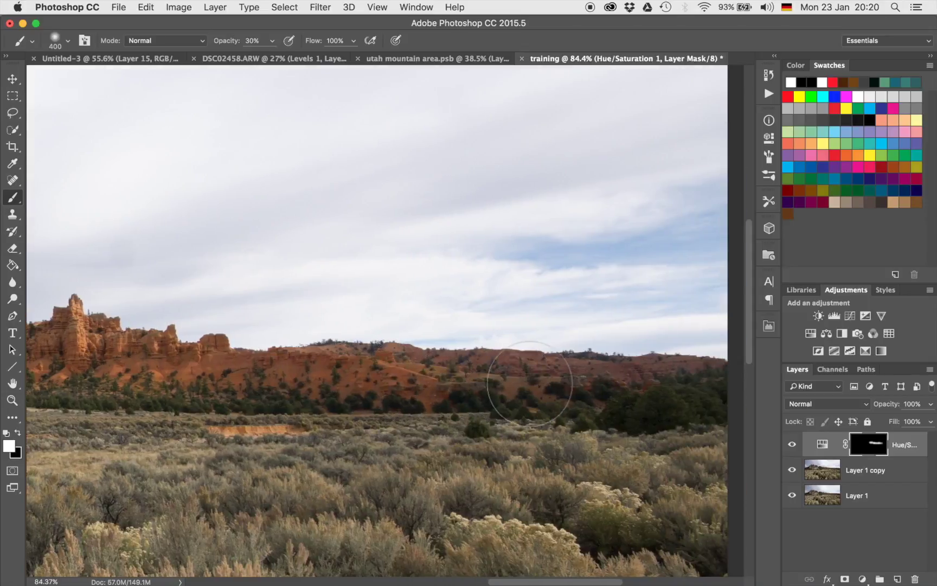
pyautogui.hscroll(-6, 530, 383)
pyautogui.moveTo(326, 371); pyautogui.dragTo(380, 369)
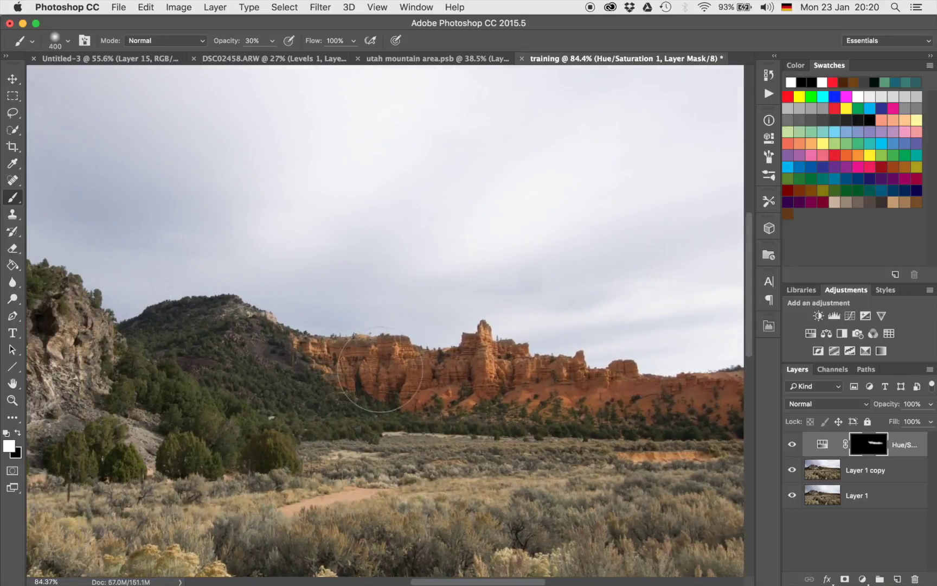
pyautogui.scroll(-5, 454, 369)
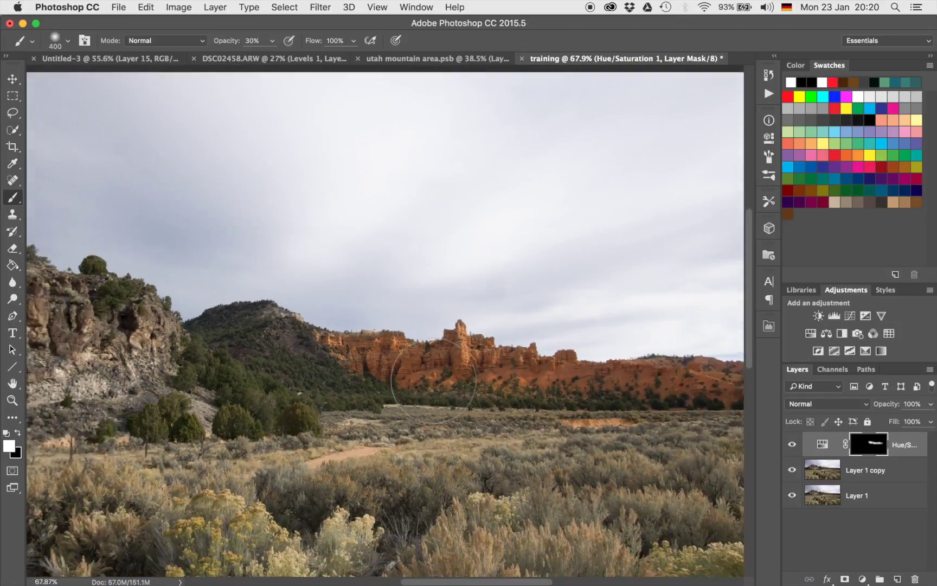
# - Toggle the Hue/Saturation 1 layer off and on to compare the cliffs before and after
pyautogui.click(791, 445)
pyautogui.click(793, 446)
pyautogui.click(792, 445)
pyautogui.click(792, 445)
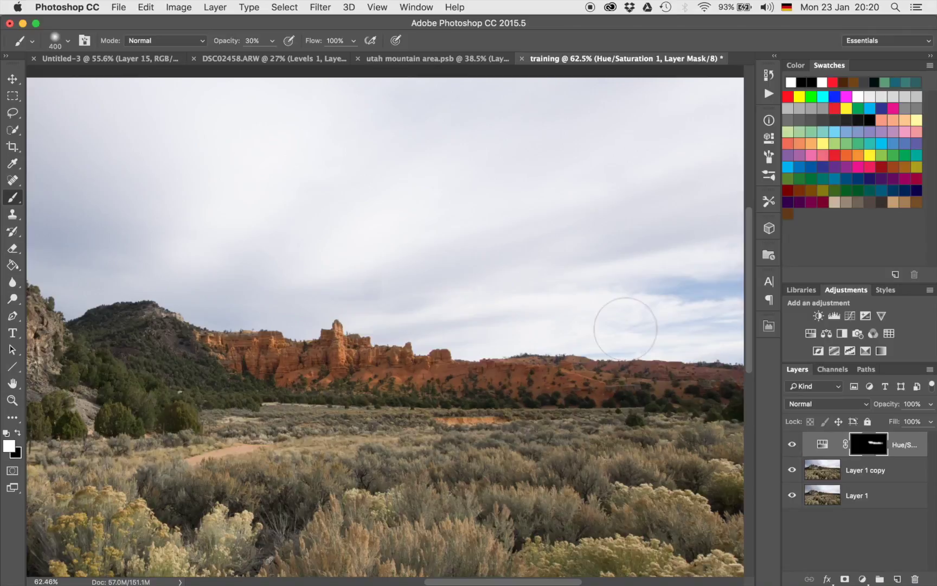
pyautogui.scroll(-3, 624, 325)
pyautogui.hscroll(-10, 624, 328)
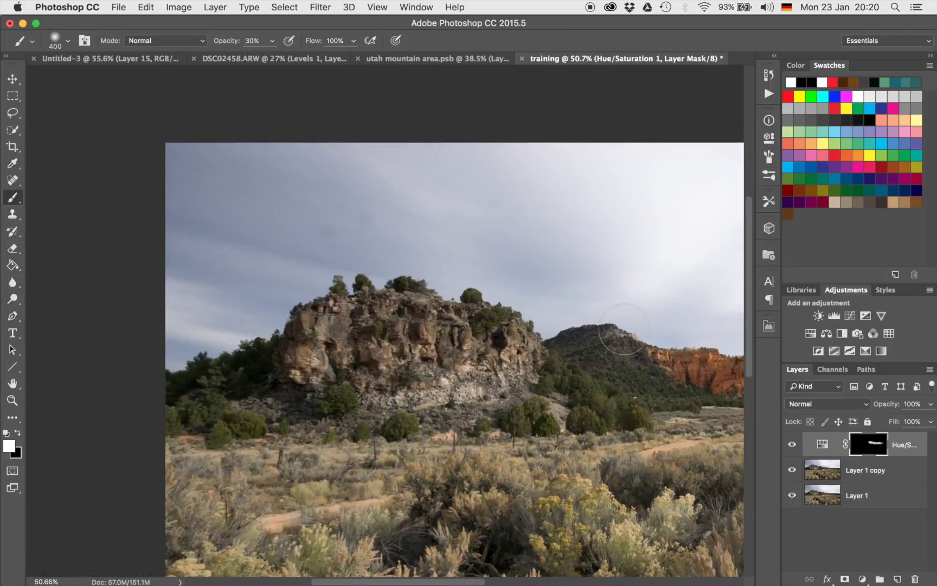
# - Disable and re-enable the saturation mask repeatedly to compare, leaving it on
pyautogui.keyDown('shift'); pyautogui.click(866, 450); pyautogui.keyUp('shift')
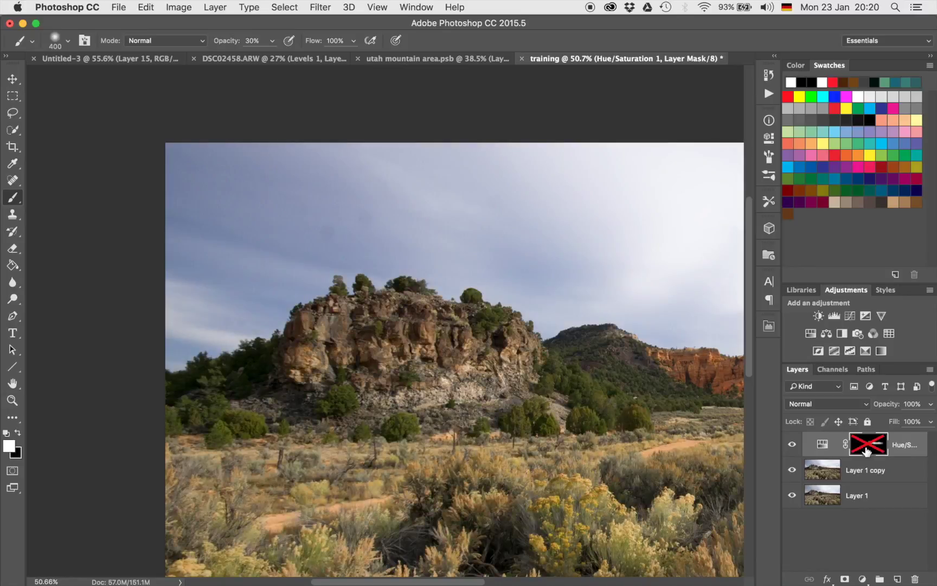
pyautogui.keyDown('shift'); pyautogui.click(866, 450); pyautogui.keyUp('shift')
pyautogui.keyDown('shift'); pyautogui.click(865, 450); pyautogui.keyUp('shift')
pyautogui.keyDown('shift'); pyautogui.click(864, 450); pyautogui.keyUp('shift')
pyautogui.keyDown('shift'); pyautogui.click(863, 451); pyautogui.keyUp('shift')
pyautogui.keyDown('shift'); pyautogui.click(863, 450); pyautogui.keyUp('shift')
pyautogui.keyDown('shift'); pyautogui.click(864, 450); pyautogui.keyUp('shift')
pyautogui.keyDown('shift'); pyautogui.click(864, 450); pyautogui.keyUp('shift')
# - With an 800 px brush, paint the boost onto the rock outcrop, then add another Hue/Saturation layer
pyautogui.press(']')
pyautogui.press(']')
pyautogui.press(']')
pyautogui.press(']')
pyautogui.moveTo(496, 381)
pyautogui.mouseDown()
pyautogui.moveTo(413, 331)
pyautogui.moveTo(364, 326)
pyautogui.moveTo(347, 347)
pyautogui.moveTo(326, 353)
pyautogui.moveTo(390, 342)
pyautogui.moveTo(488, 401)
pyautogui.moveTo(477, 326)
pyautogui.moveTo(374, 347)
pyautogui.moveTo(440, 367)
pyautogui.mouseUp()
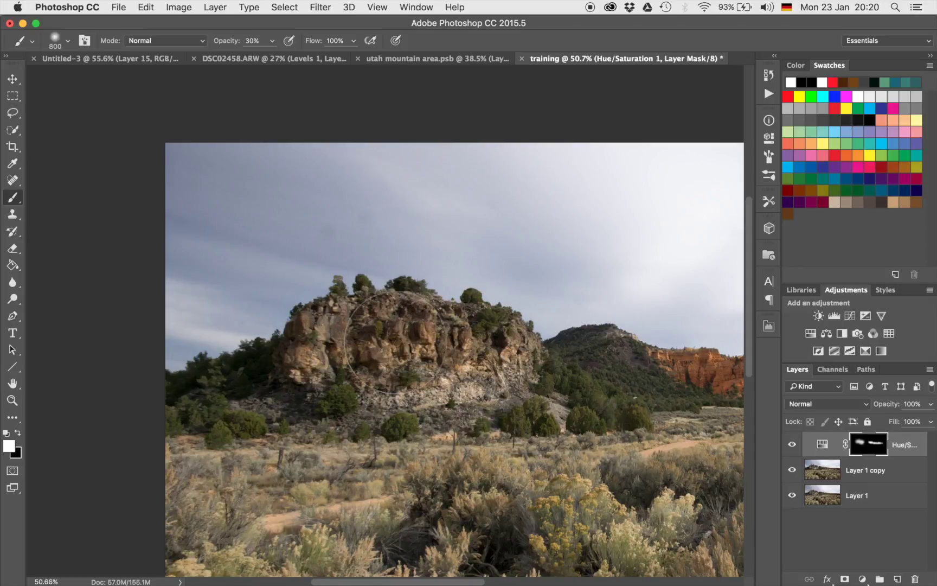
pyautogui.hscroll(5, 393, 343)
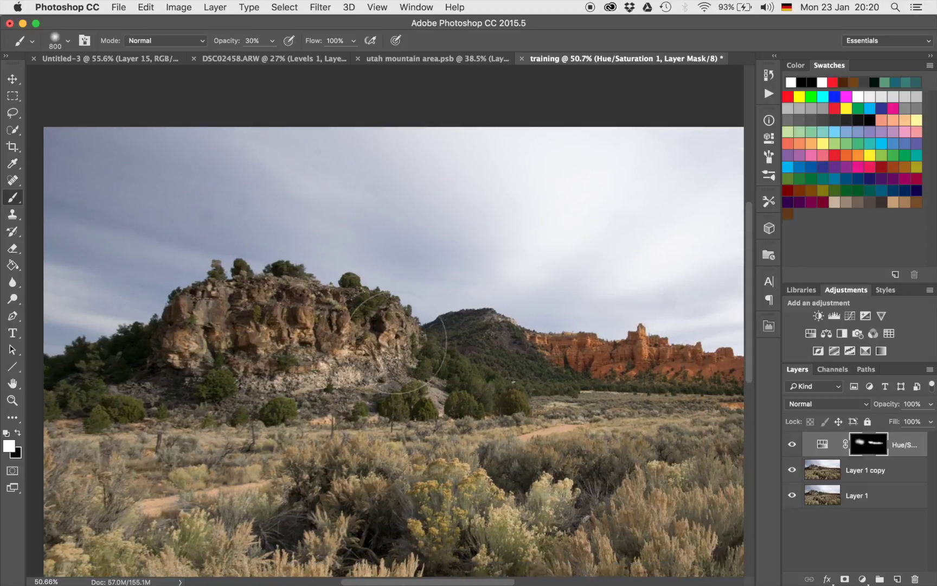
pyautogui.hscroll(2, 398, 342)
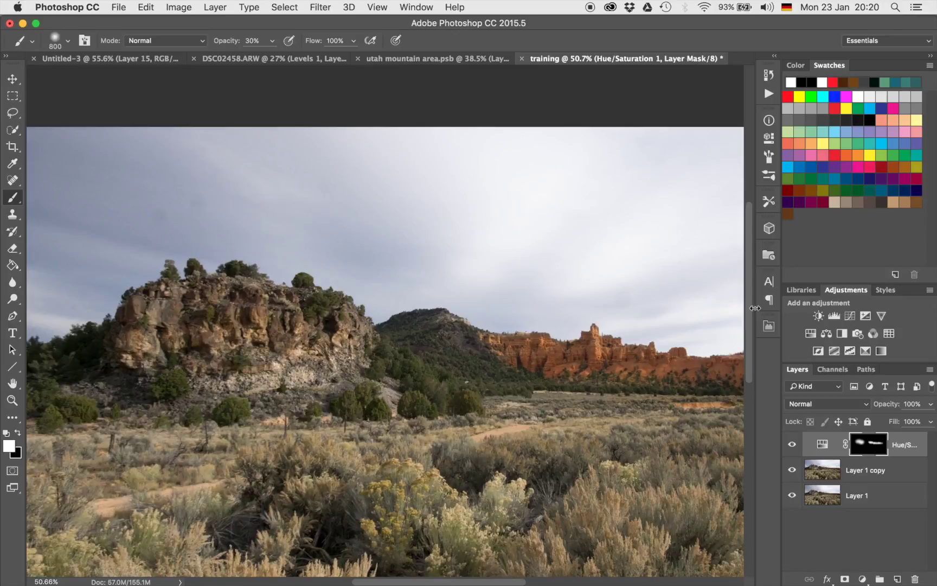
pyautogui.click(810, 333)
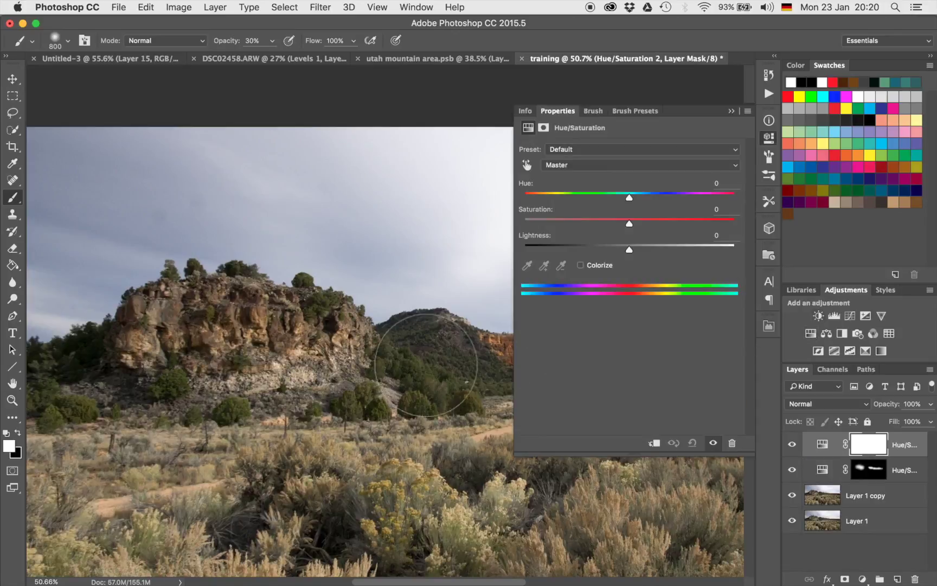
# - Set Hue/Saturation 2 to Hue +19 and Saturation +15, then collapse Properties
pyautogui.hscroll(5, 422, 364)
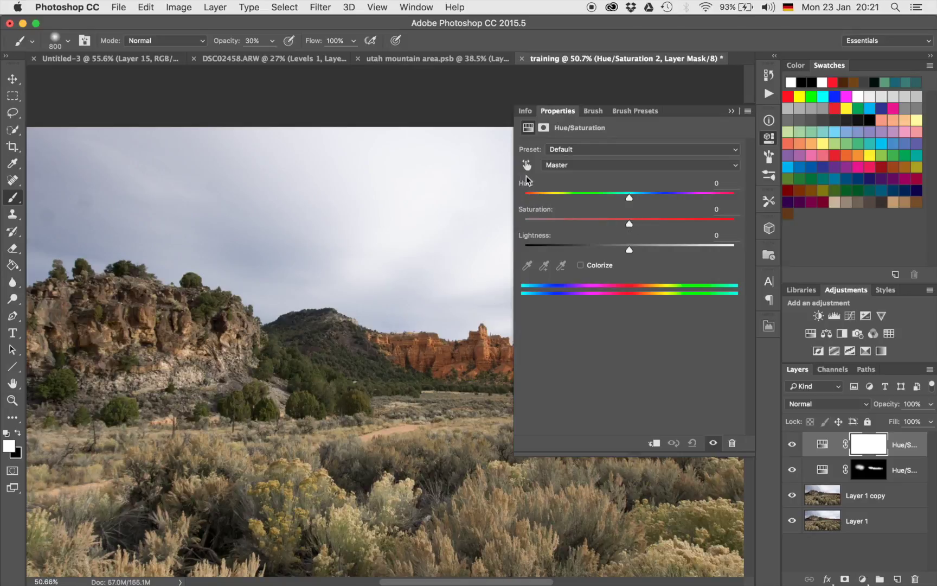
pyautogui.moveTo(630, 196); pyautogui.dragTo(651, 201)
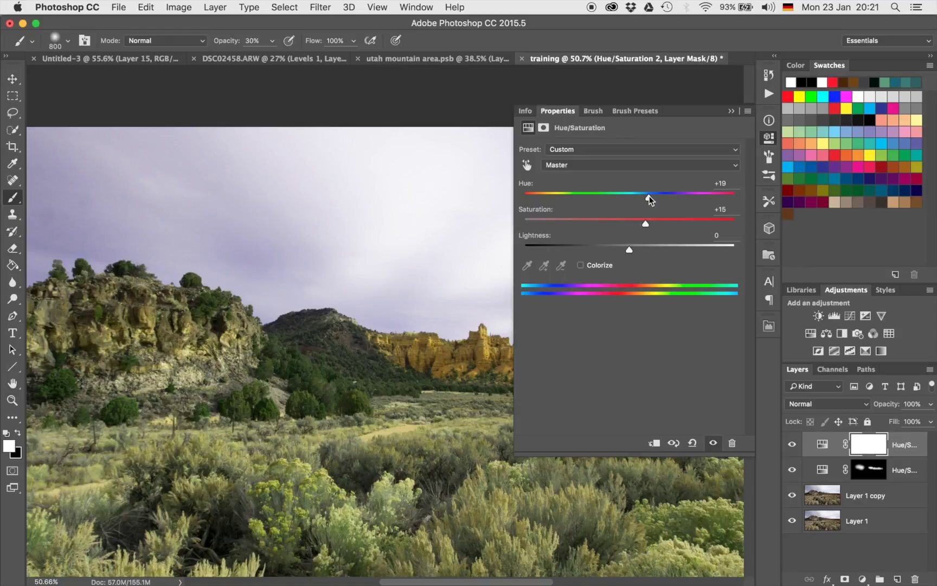
pyautogui.click(731, 111)
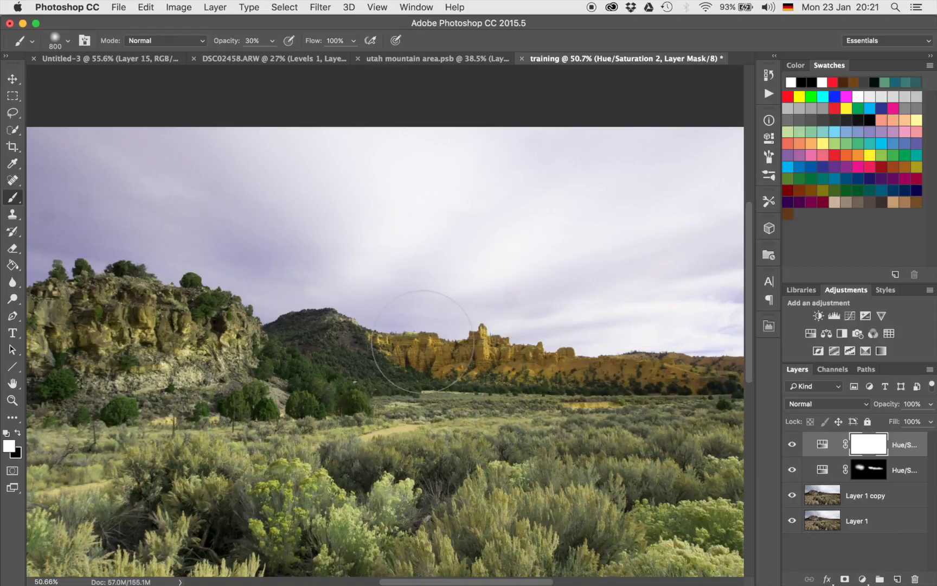
# - Invert the Hue/Saturation 2 mask and paint the green shift onto the left-side trees at 40% opacity
pyautogui.press('super+i')
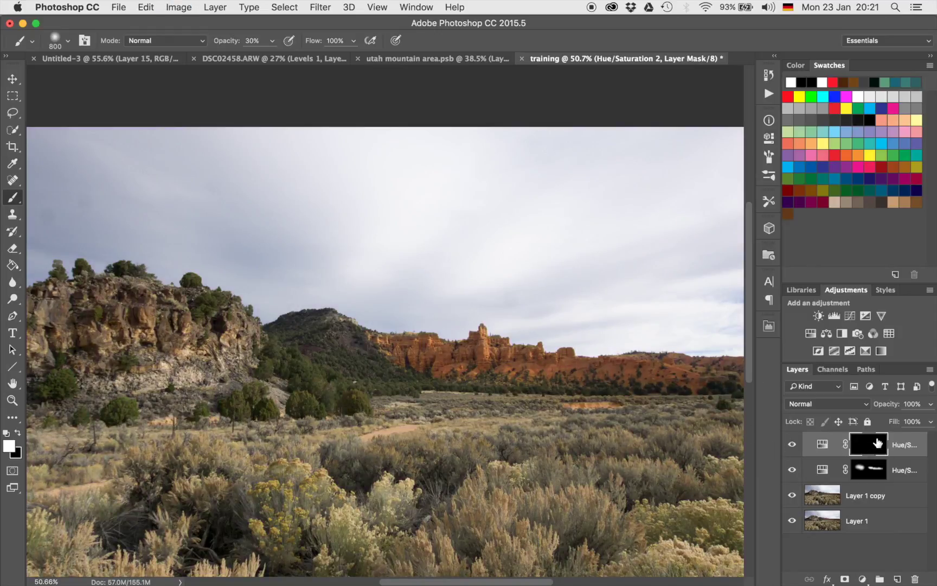
pyautogui.press('[')
pyautogui.press('[')
pyautogui.press('[')
pyautogui.press('[')
pyautogui.click(311, 395)
pyautogui.moveTo(312, 396)
pyautogui.mouseDown()
pyautogui.moveTo(333, 392)
pyautogui.moveTo(306, 362)
pyautogui.moveTo(283, 361)
pyautogui.moveTo(308, 378)
pyautogui.moveTo(351, 373)
pyautogui.mouseUp()
pyautogui.scroll(2, 320, 381)
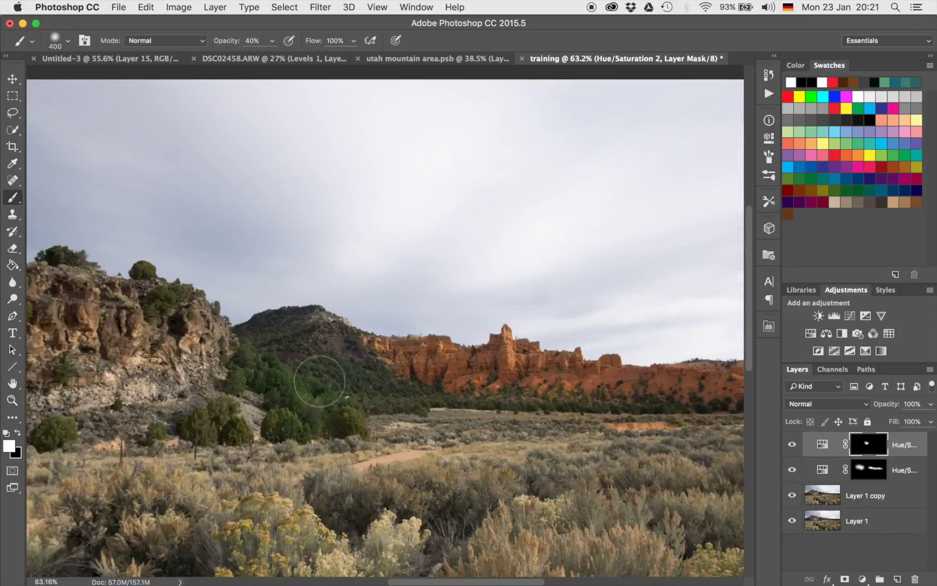
pyautogui.scroll(4, 319, 382)
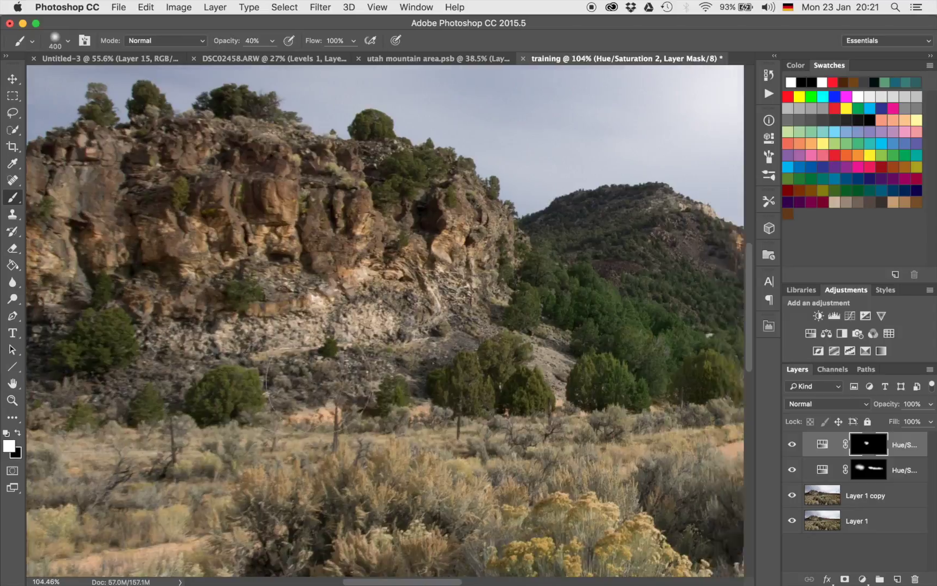
pyautogui.press('[')
pyautogui.press('[')
pyautogui.press('[')
pyautogui.press('[')
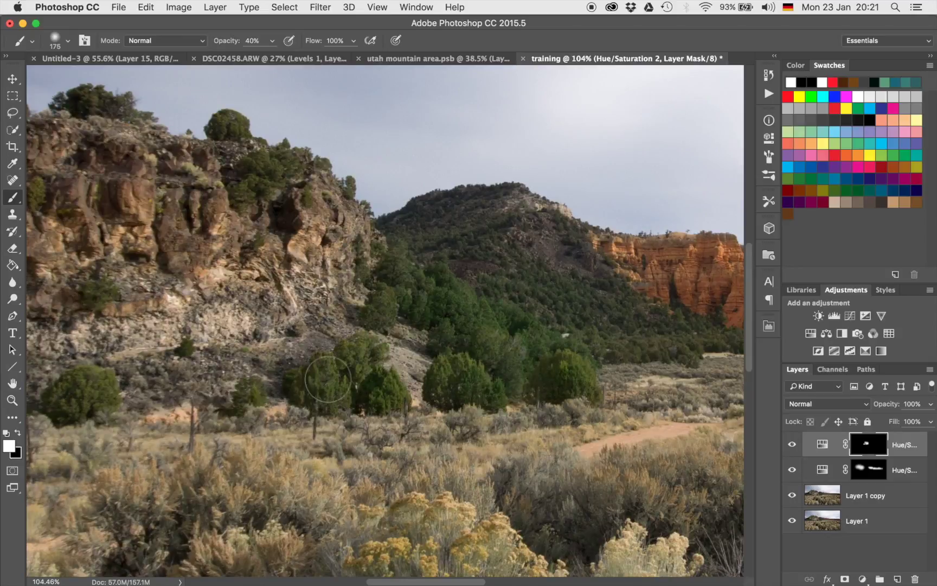
pyautogui.hscroll(-5, 327, 380)
pyautogui.moveTo(234, 400)
pyautogui.mouseDown()
pyautogui.moveTo(274, 382)
pyautogui.moveTo(276, 398)
pyautogui.moveTo(254, 387)
pyautogui.mouseUp()
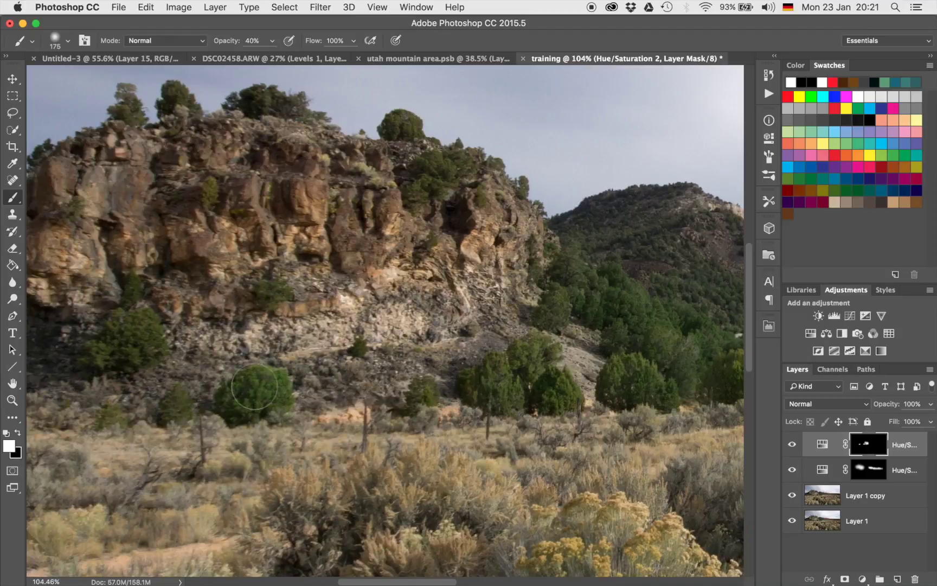
pyautogui.press('super+minus')
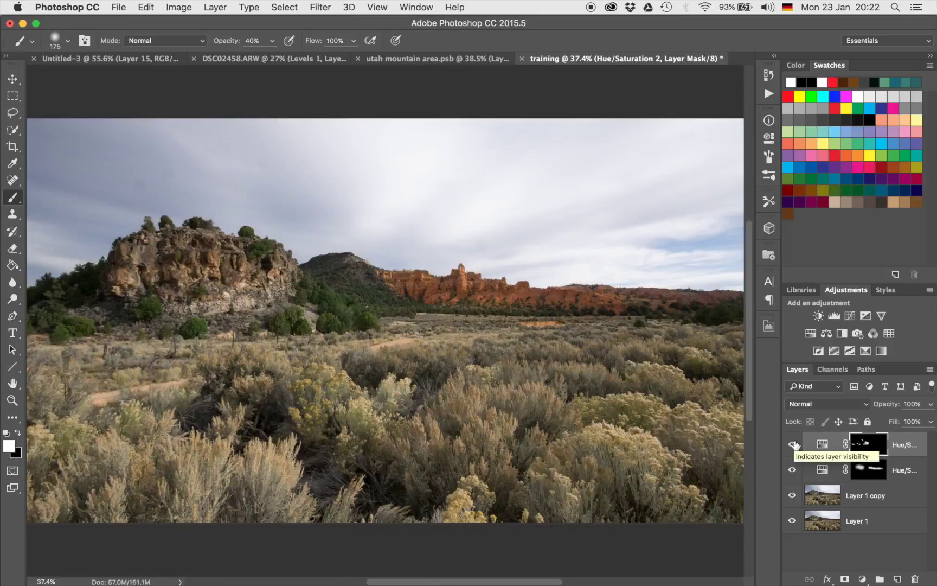
# - Toggle the top Hue/Saturation layer on and off to compare the trees against the original
pyautogui.click(792, 444)
pyautogui.scroll(2, 334, 236)
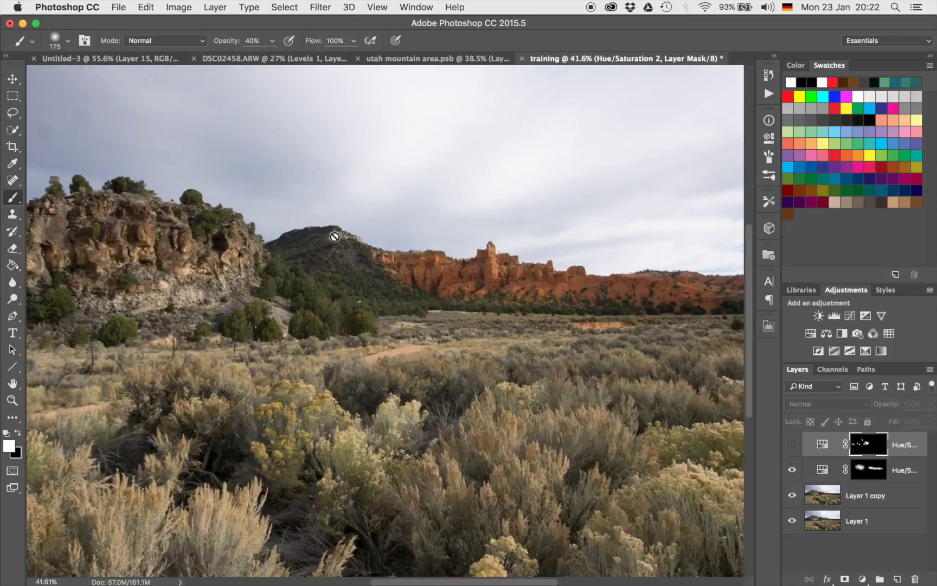
pyautogui.scroll(3, 334, 236)
pyautogui.click(791, 444)
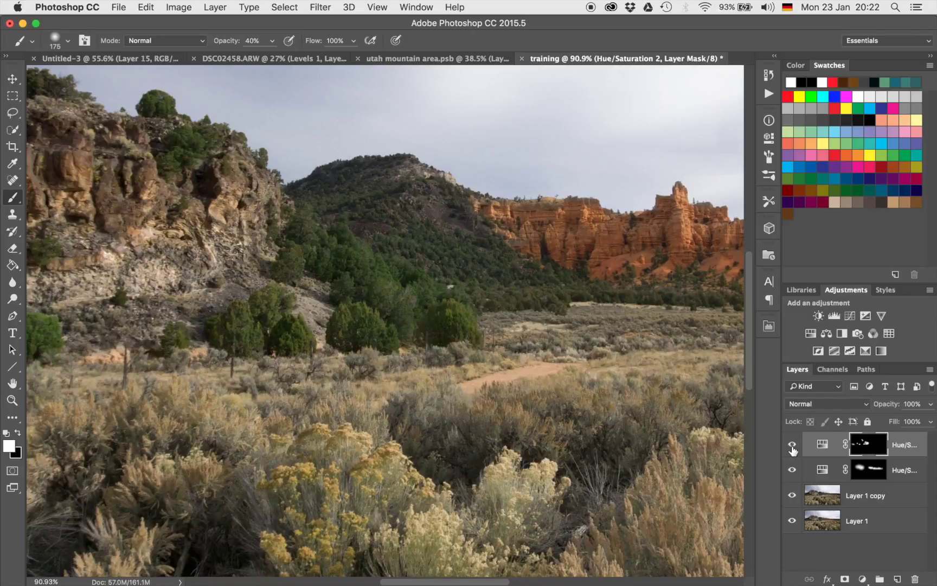
pyautogui.click(792, 448)
pyautogui.click(793, 448)
pyautogui.click(792, 448)
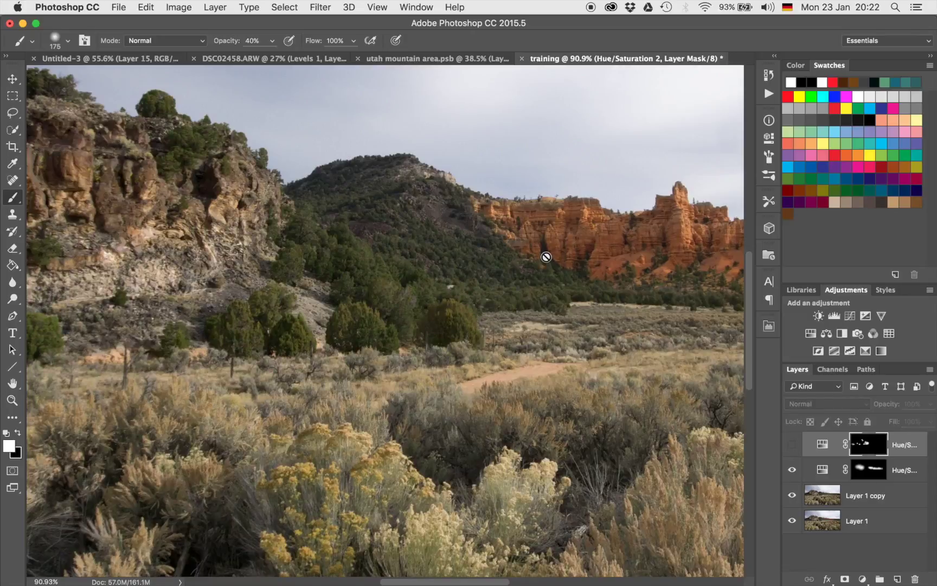
pyautogui.scroll(-3, 546, 256)
pyautogui.click(792, 446)
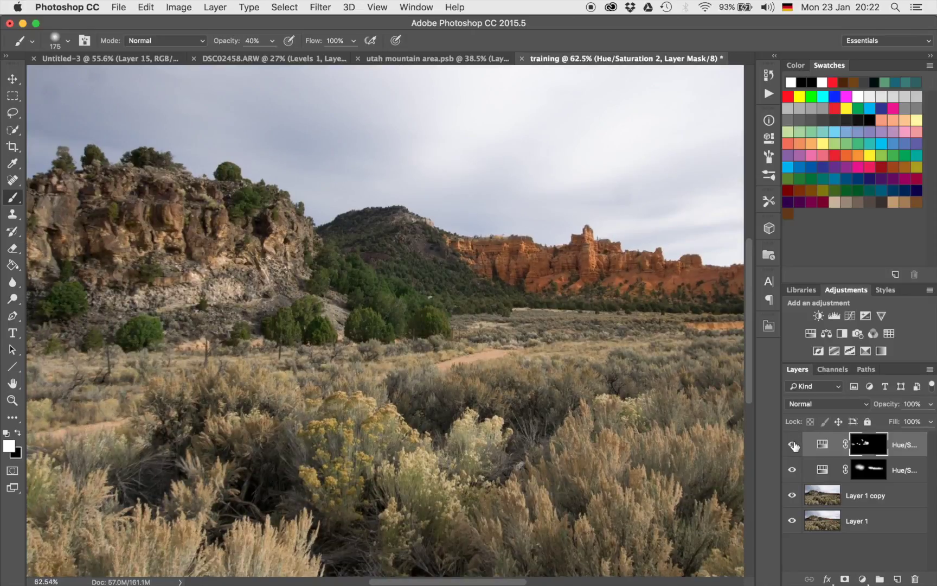
pyautogui.scroll(-3, 651, 322)
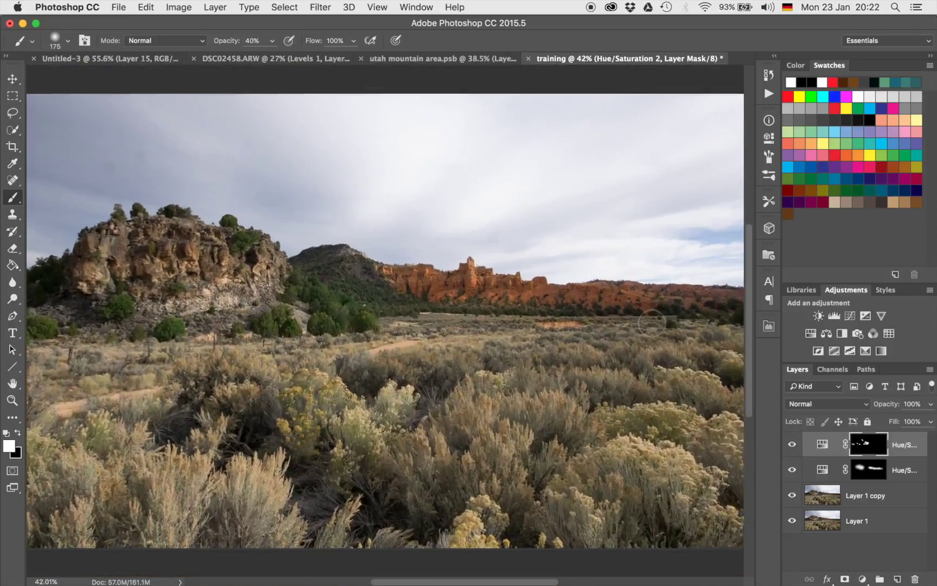
pyautogui.scroll(-2, 651, 323)
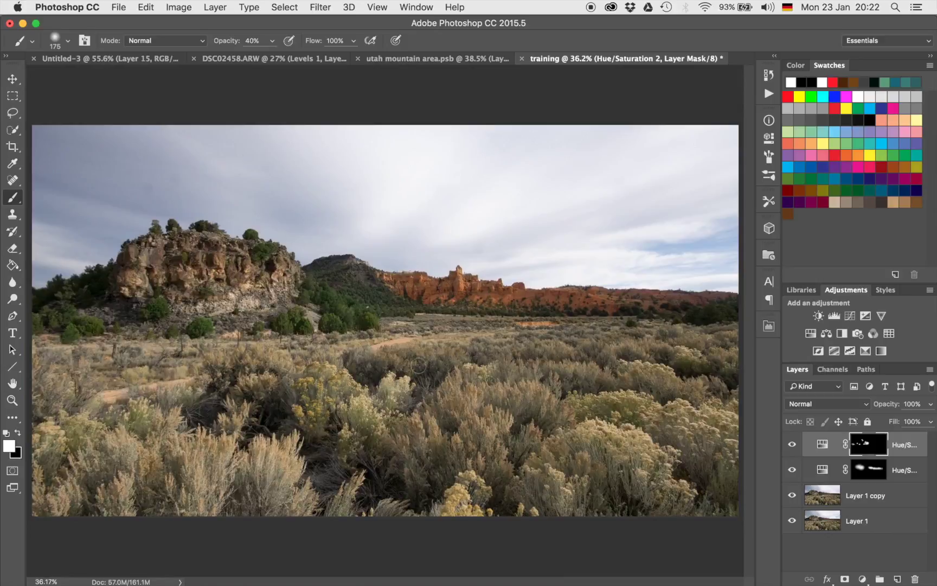
# - Add a Hue/Saturation 3 layer with Saturation about +22, collapse it, and invert its mask to black
pyautogui.click(810, 335)
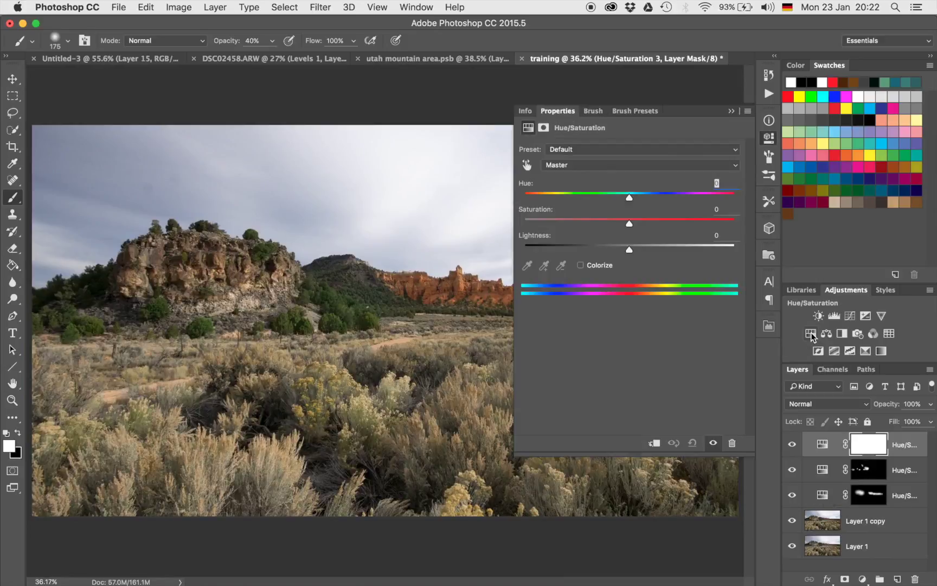
pyautogui.moveTo(627, 221); pyautogui.dragTo(630, 221)
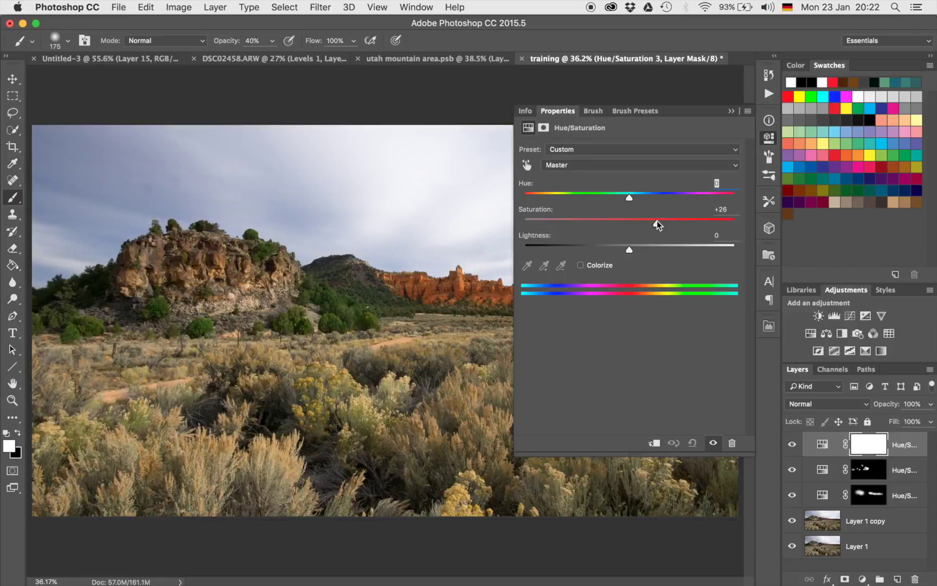
pyautogui.scroll(-5, 401, 273)
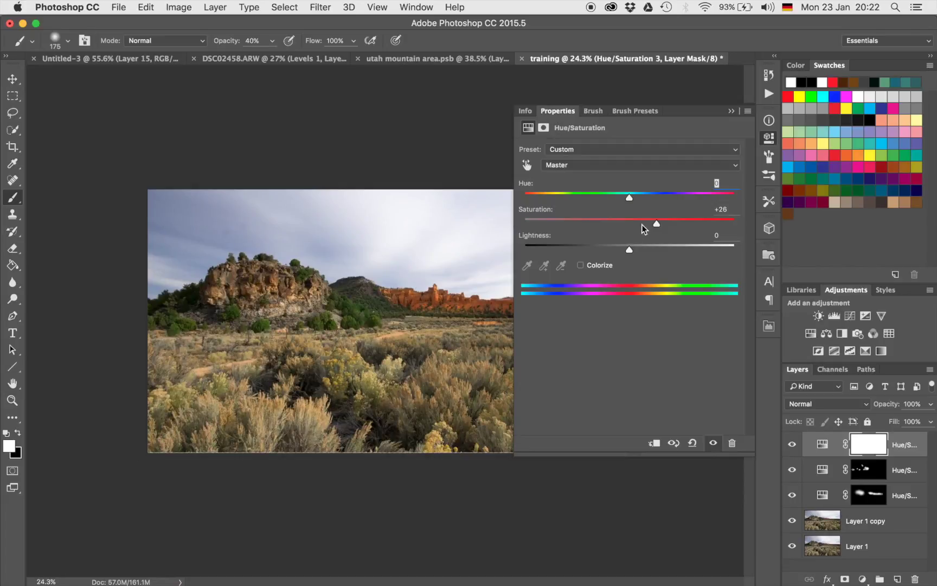
pyautogui.moveTo(659, 220)
pyautogui.mouseDown()
pyautogui.moveTo(667, 221)
pyautogui.moveTo(657, 221)
pyautogui.mouseUp()
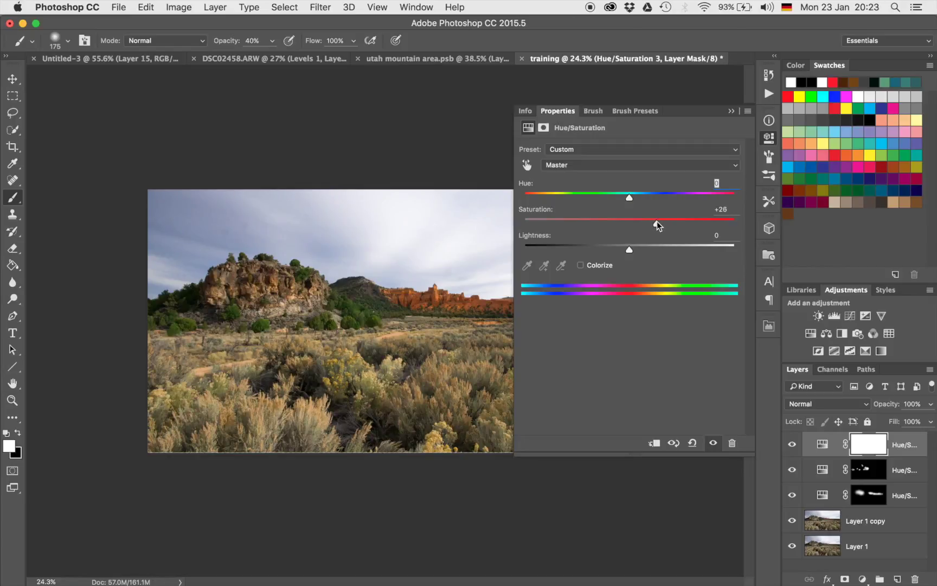
pyautogui.click(731, 113)
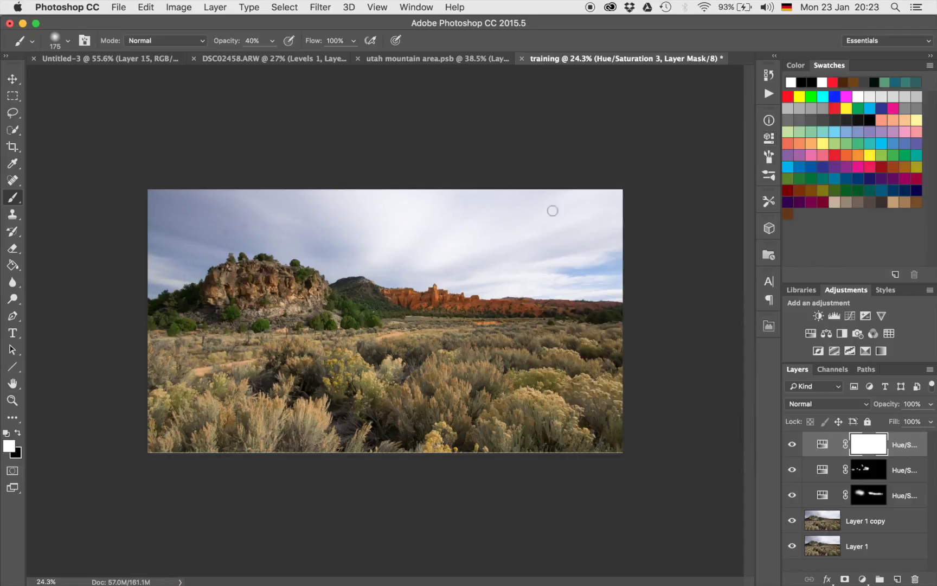
pyautogui.press('super+i')
# - Set the brush to 1000 px at 30% opacity and dab white onto the first foreground bushes
pyautogui.scroll(5, 552, 211)
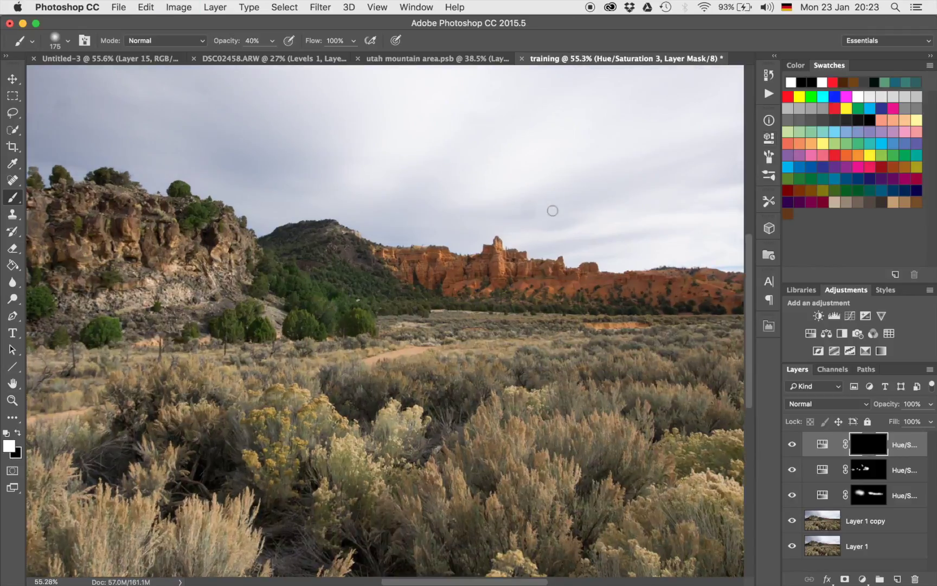
pyautogui.scroll(-10, 553, 210)
pyautogui.scroll(2, 432, 260)
pyautogui.press(']')
pyautogui.press(']')
pyautogui.press(']')
pyautogui.press(']')
pyautogui.press(']')
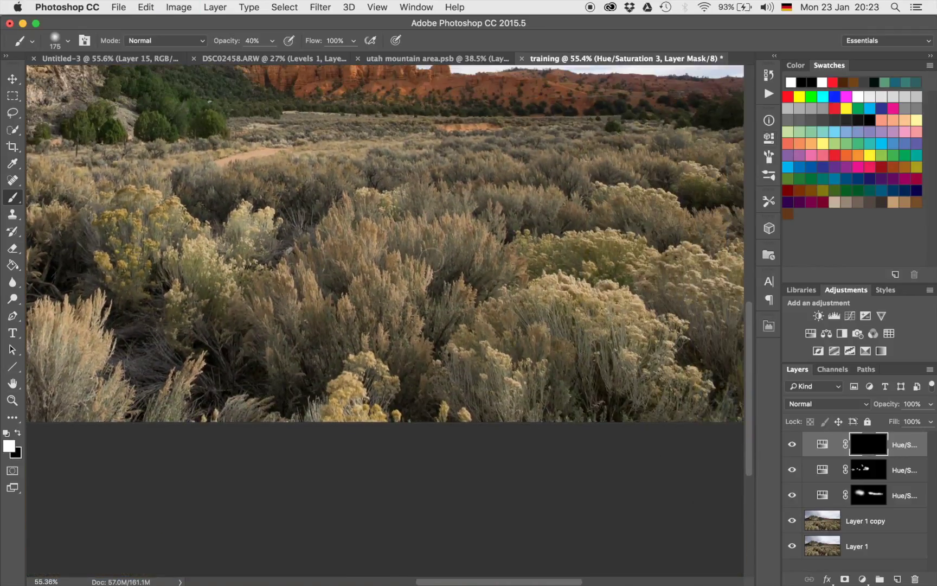
pyautogui.press(']')
pyautogui.press(']')
pyautogui.press(']')
pyautogui.press(']')
pyautogui.press(']')
pyautogui.press('3')
pyautogui.click(434, 287)
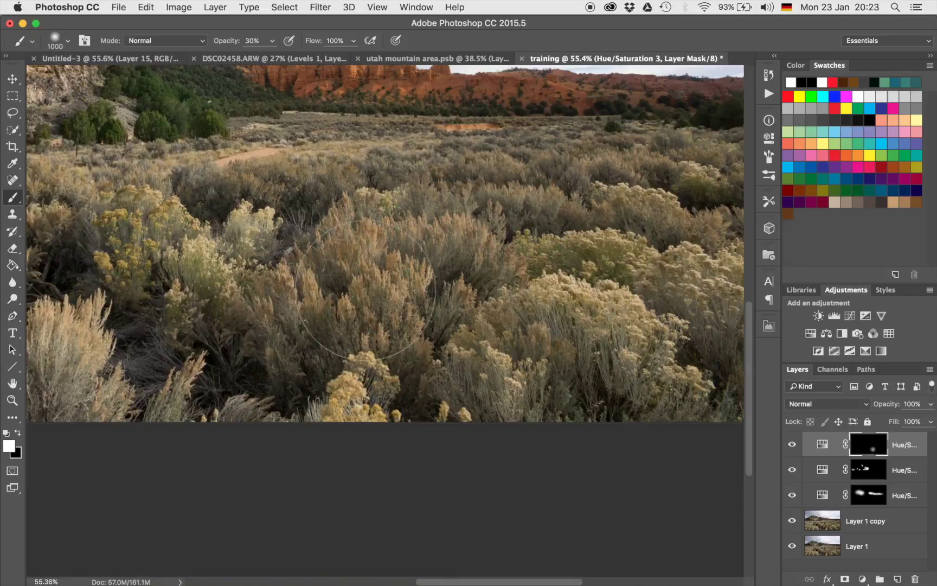
pyautogui.click(545, 306)
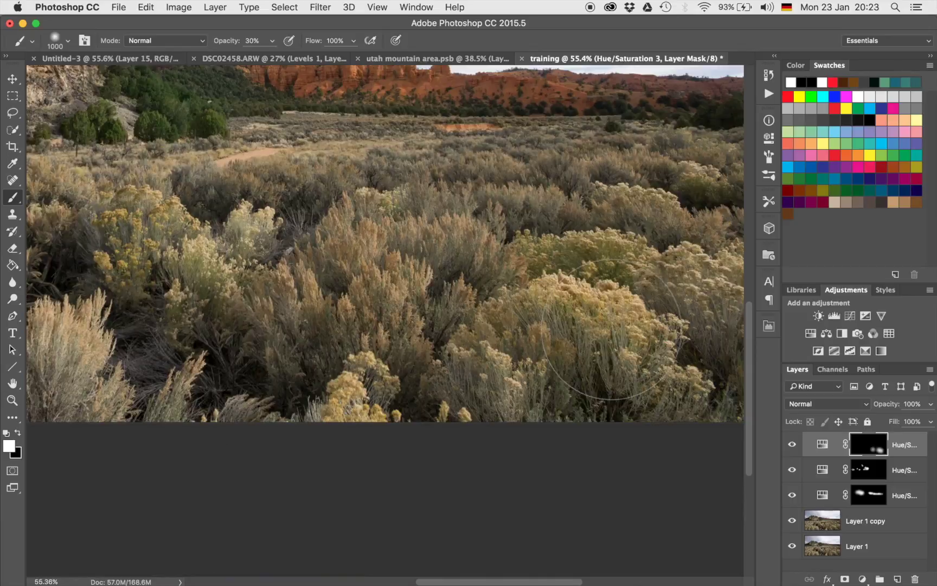
# - Dab more saturation onto the remaining right, central and lower-left foreground bushes
pyautogui.hscroll(4, 544, 307)
pyautogui.scroll(1, 545, 306)
pyautogui.click(611, 312)
pyautogui.click(486, 289)
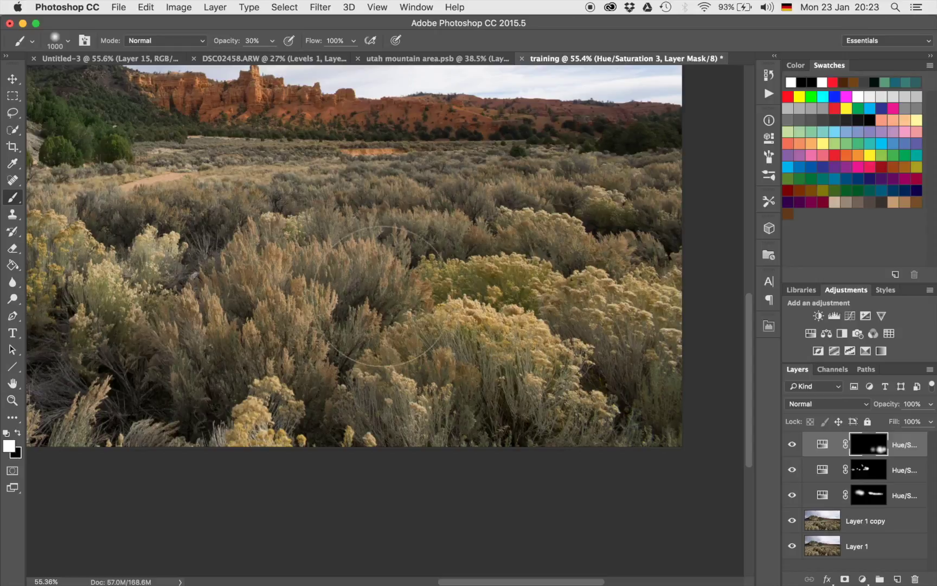
pyautogui.click(285, 335)
pyautogui.hscroll(-10, 285, 335)
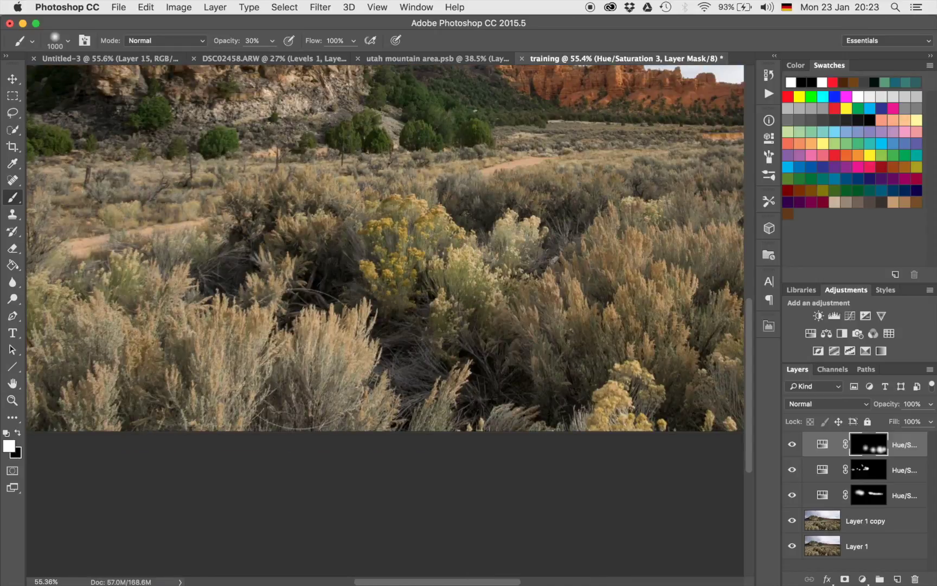
pyautogui.click(233, 366)
pyautogui.hscroll(-6, 234, 366)
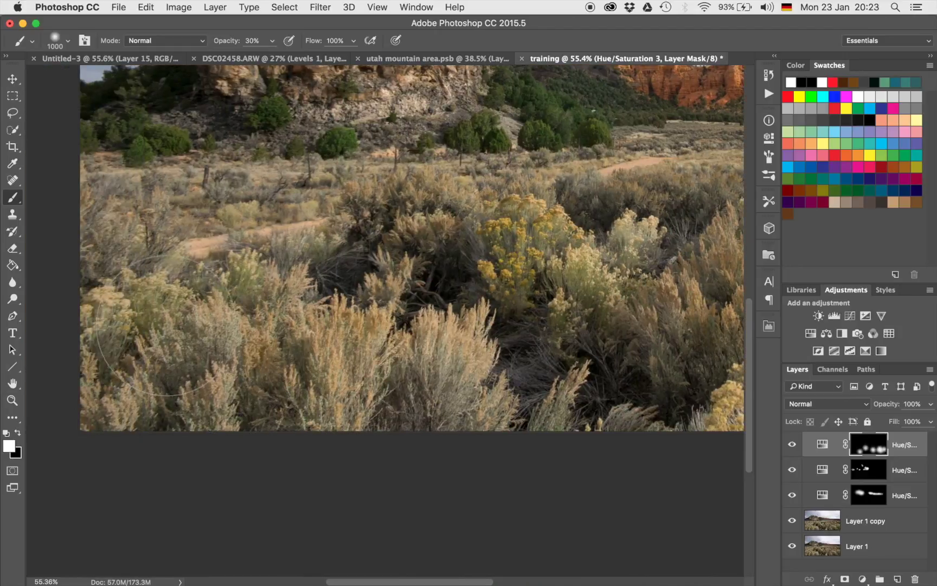
pyautogui.click(160, 334)
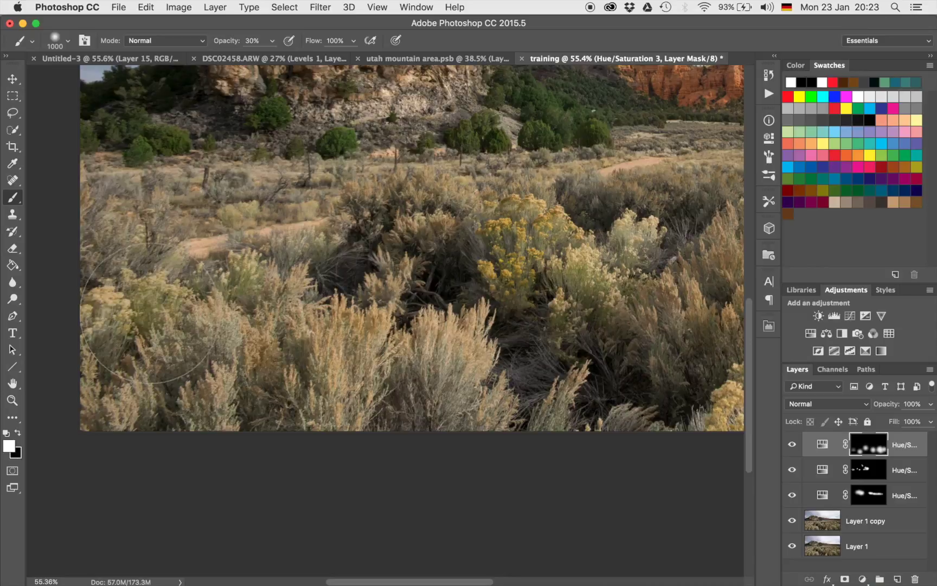
pyautogui.hscroll(6, 263, 314)
pyautogui.scroll(-3, 263, 296)
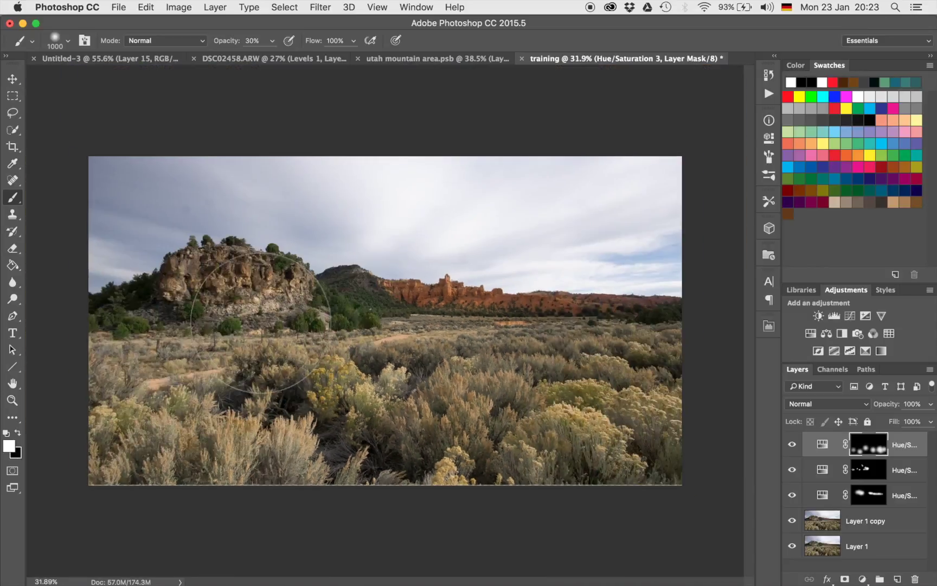
pyautogui.click(454, 393)
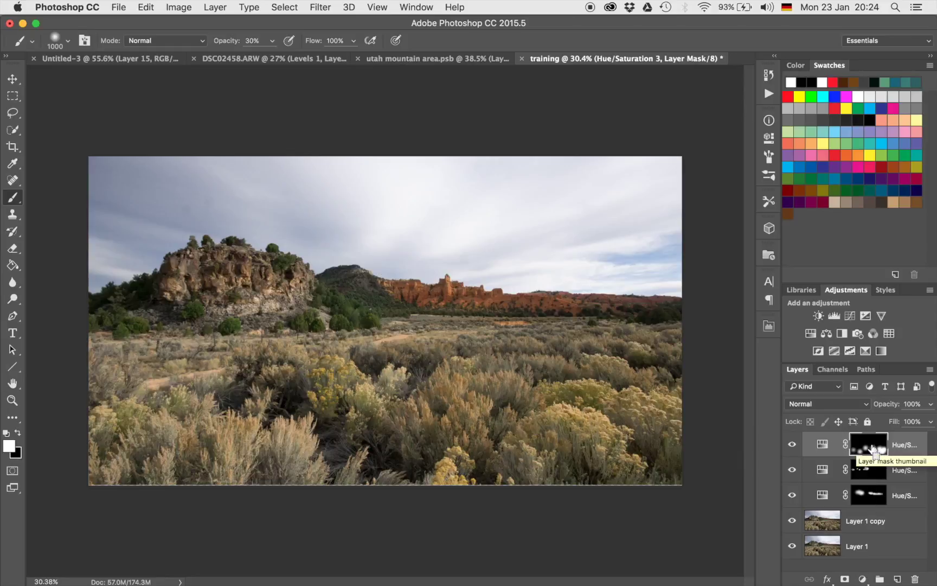
# - Stamp all visible layers into a merged Layer 2 with Cmd+Option+Shift+E
pyautogui.press('super+alt+shift+e')
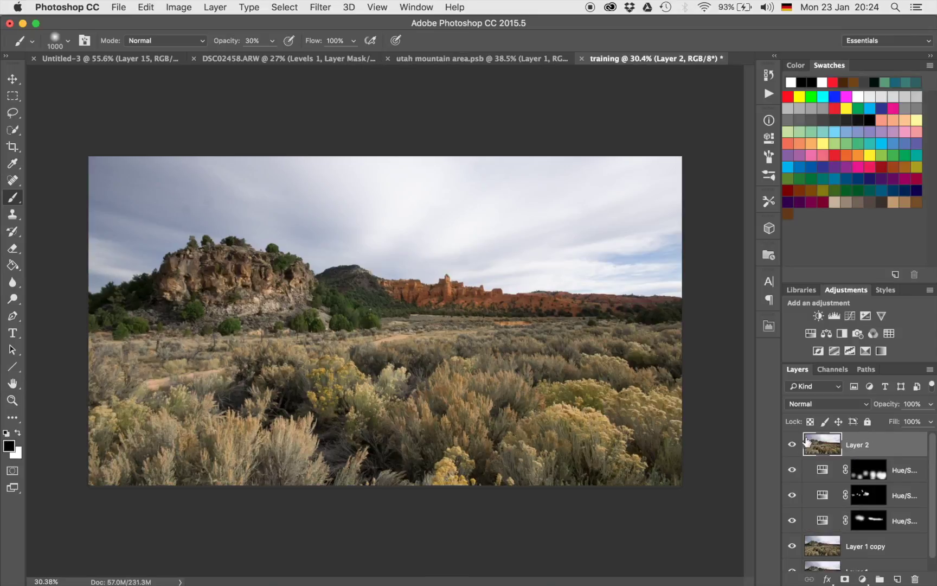
# - Hide and re-show the three Hue/Saturation adjustments to compare the image with and without them
pyautogui.click(792, 469)
pyautogui.click(792, 495)
pyautogui.click(792, 522)
pyautogui.click(792, 521)
pyautogui.click(794, 495)
pyautogui.click(793, 470)
# - Switch Layer 2's blend mode to Soft Light and lower its opacity to 80%
pyautogui.click(815, 405)
pyautogui.scroll(-2, 815, 405)
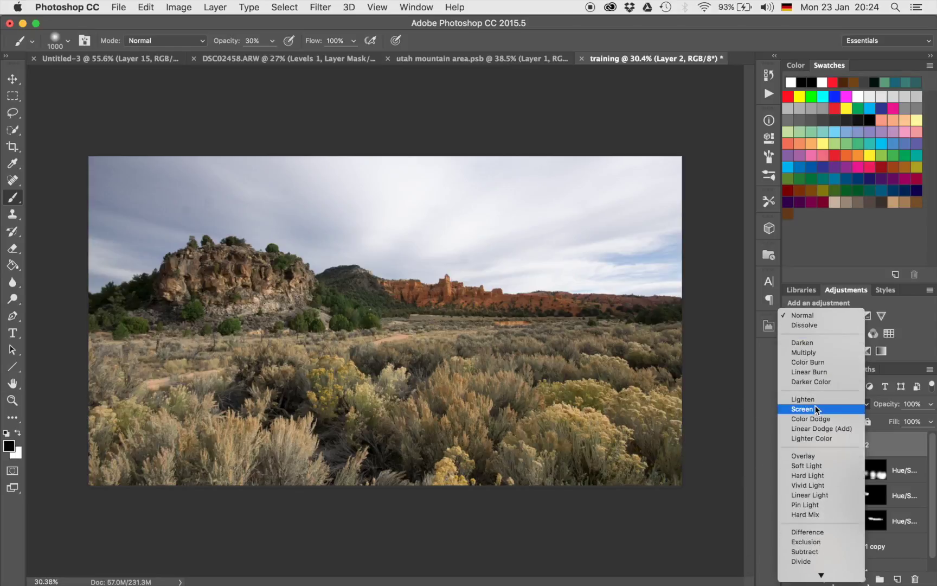
pyautogui.scroll(-2, 810, 465)
pyautogui.click(810, 466)
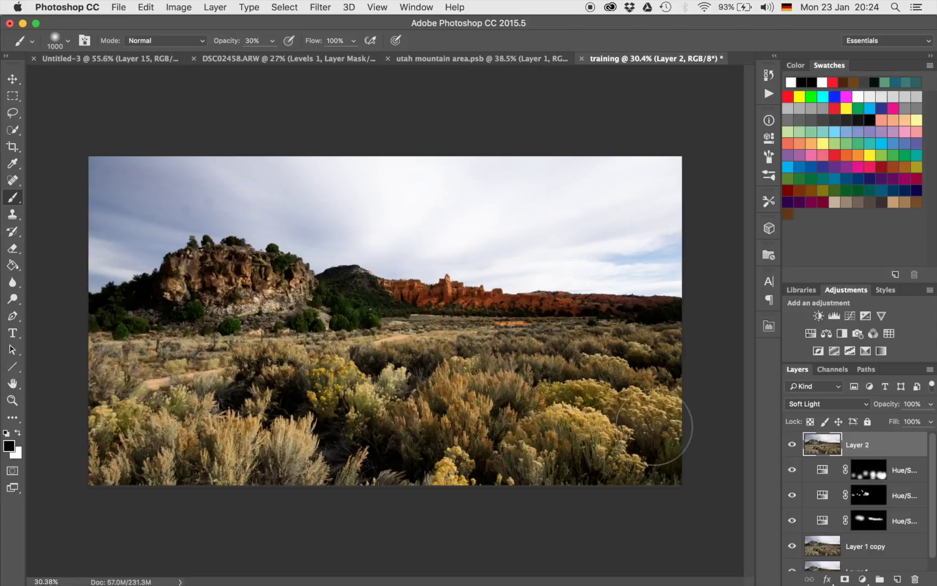
pyautogui.moveTo(889, 408); pyautogui.dragTo(875, 409)
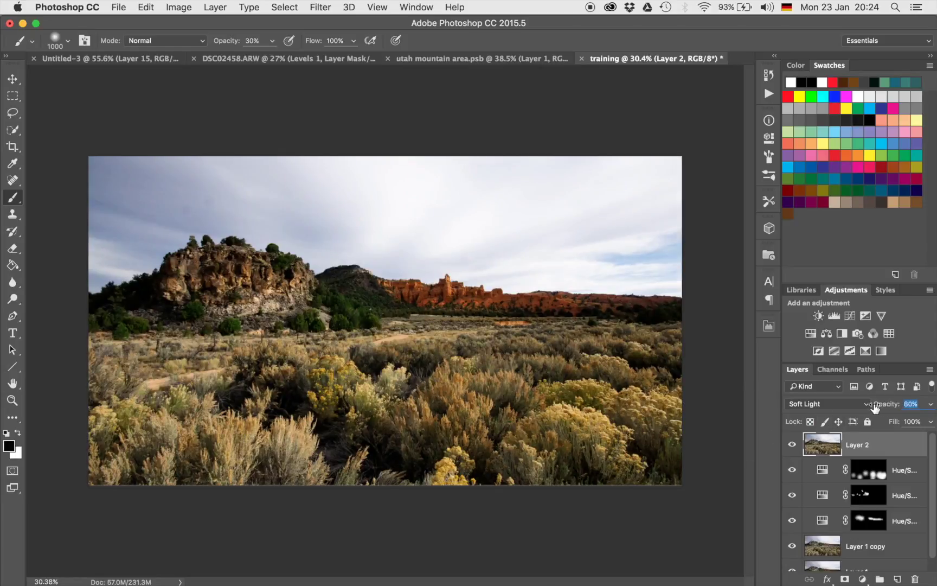
pyautogui.moveTo(875, 408); pyautogui.dragTo(875, 408)
pyautogui.moveTo(854, 441); pyautogui.dragTo(845, 579)
# - Add a white mask to Layer 2 and paint black with a 2300 px brush over the upper and central sky
pyautogui.click(845, 579)
pyautogui.press('x')
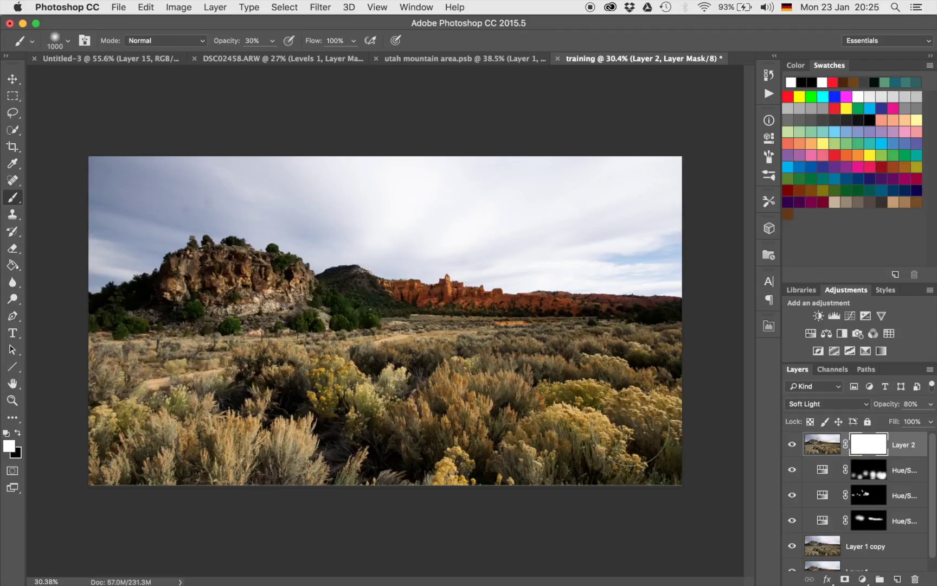
pyautogui.press(']')
pyautogui.press(']')
pyautogui.press(']')
pyautogui.press(']')
pyautogui.press(']')
pyautogui.press(']')
pyautogui.press(']')
pyautogui.press(']')
pyautogui.press(']')
pyautogui.press(']')
pyautogui.press(']')
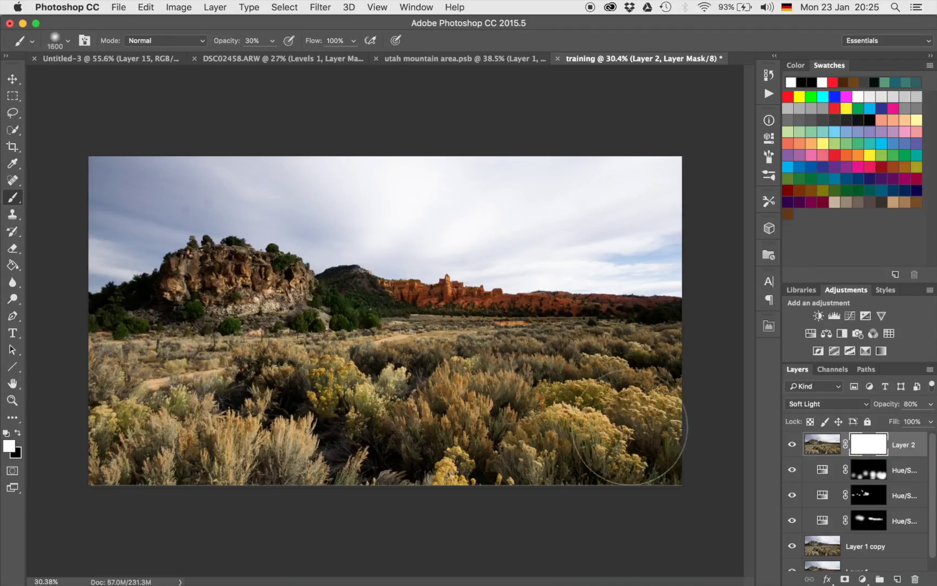
pyautogui.press(']')
pyautogui.press(']')
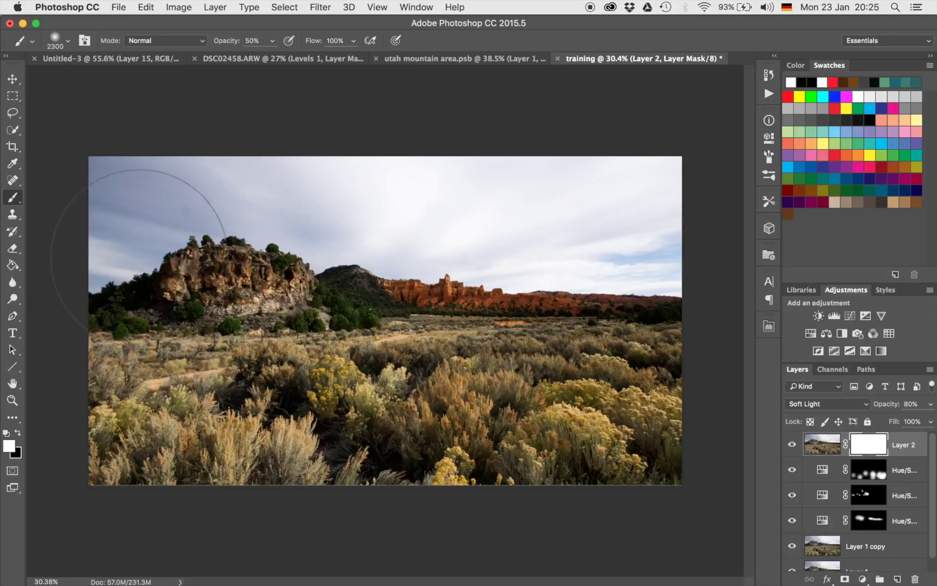
pyautogui.press('x')
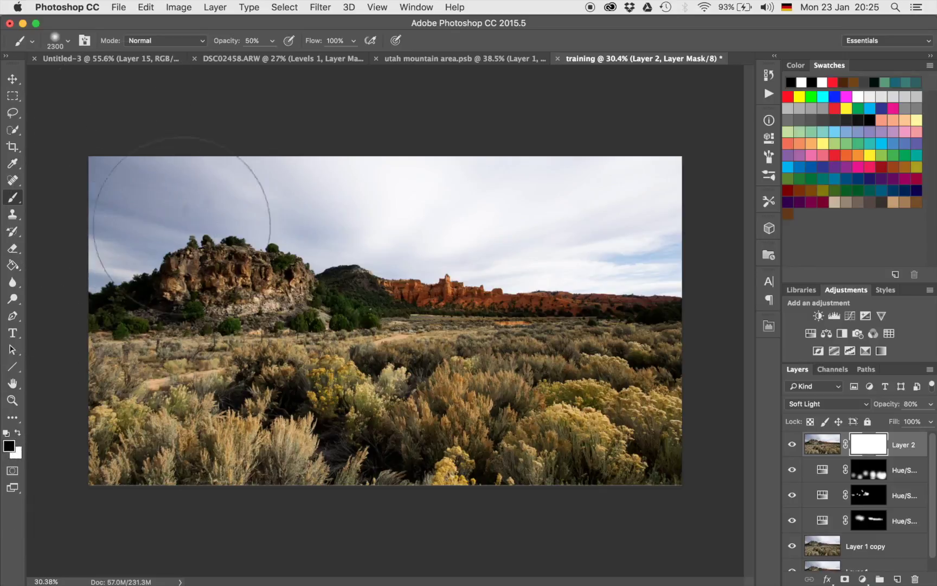
pyautogui.moveTo(687, 156)
pyautogui.mouseDown()
pyautogui.moveTo(257, 265)
pyautogui.moveTo(222, 296)
pyautogui.mouseUp()
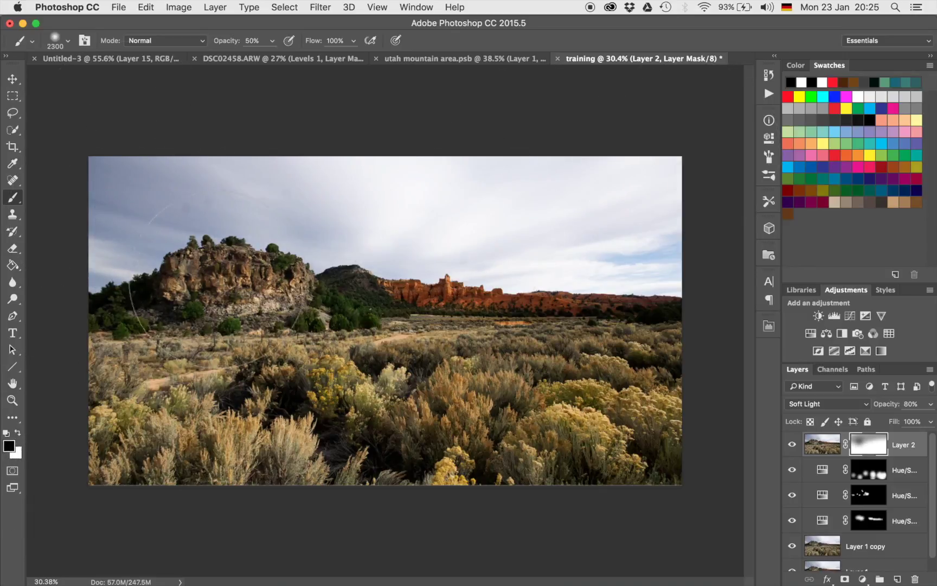
pyautogui.moveTo(161, 291)
pyautogui.mouseDown()
pyautogui.moveTo(263, 263)
pyautogui.moveTo(362, 271)
pyautogui.moveTo(604, 262)
pyautogui.mouseUp()
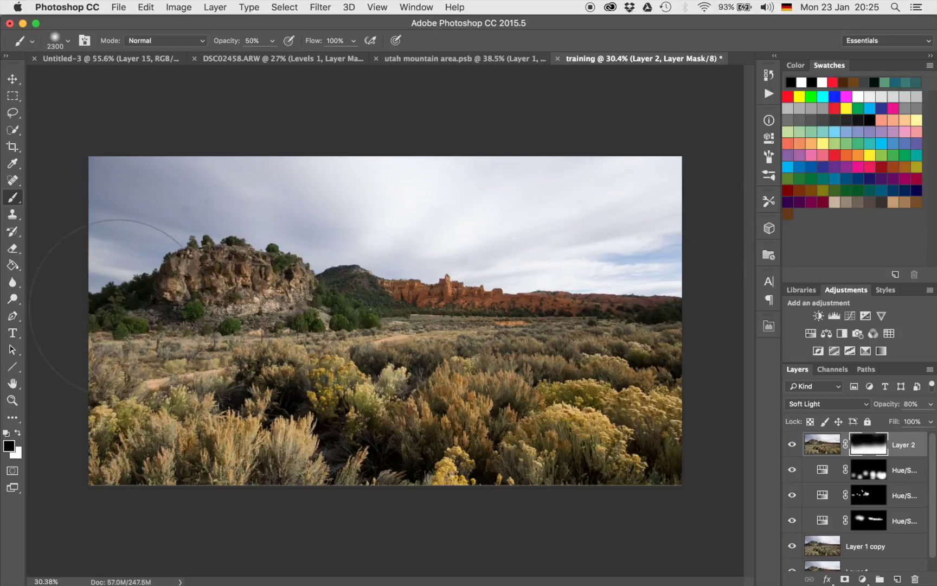
pyautogui.click(791, 445)
pyautogui.click(792, 449)
pyautogui.click(792, 449)
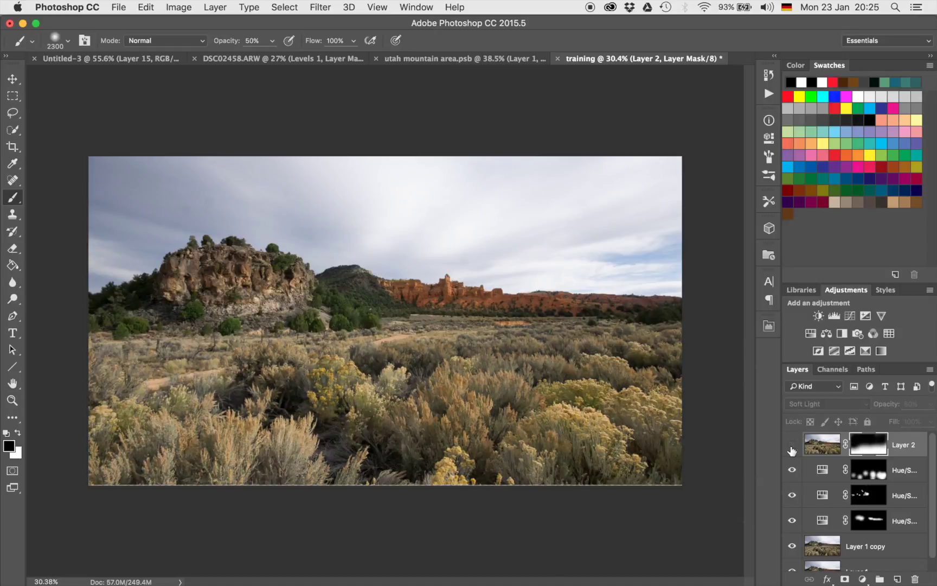
pyautogui.click(791, 449)
pyautogui.click(791, 449)
pyautogui.click(792, 449)
pyautogui.click(792, 449)
pyautogui.click(792, 449)
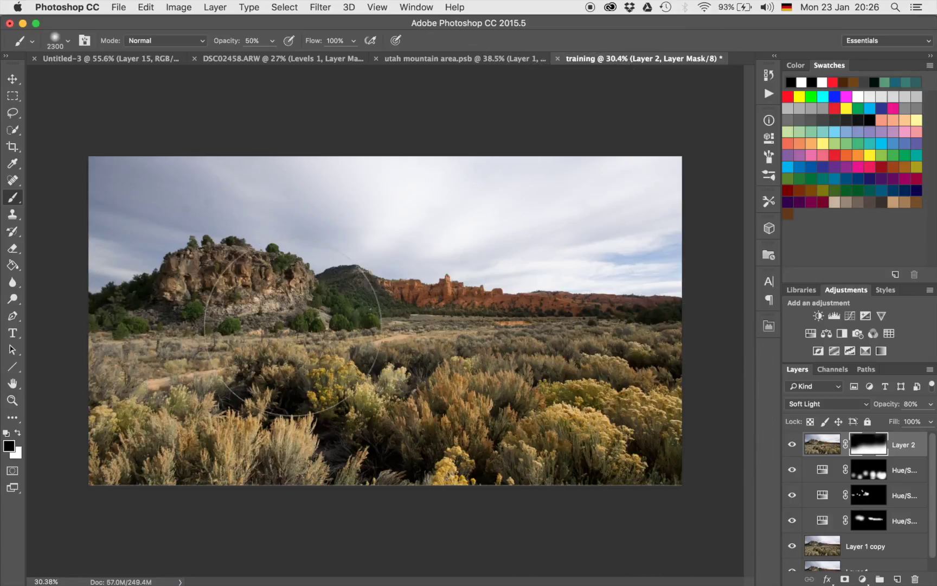
# - Add a Curves adjustment with its midpoint pulled down to darken the midtones
pyautogui.click(850, 316)
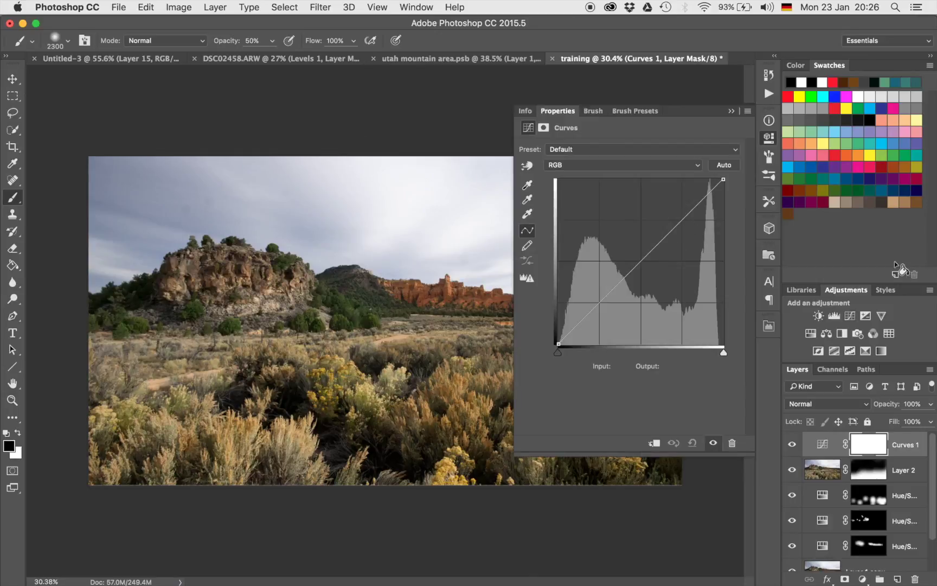
pyautogui.click(637, 275)
pyautogui.moveTo(636, 275)
pyautogui.mouseDown()
pyautogui.moveTo(650, 299)
pyautogui.moveTo(638, 273)
pyautogui.mouseUp()
pyautogui.click(731, 111)
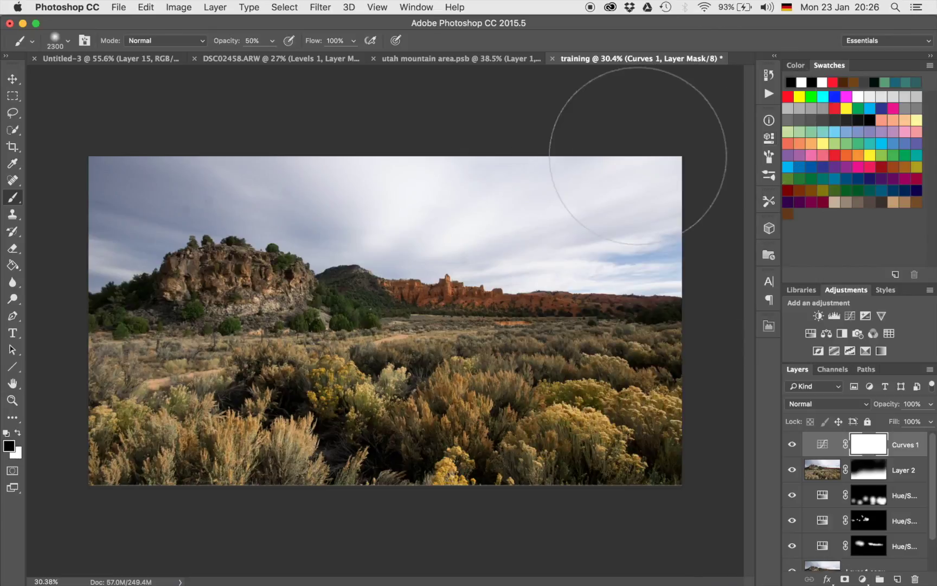
# - Invert the Curves mask to black and paint white over the upper-left and central sky
pyautogui.press('super+i')
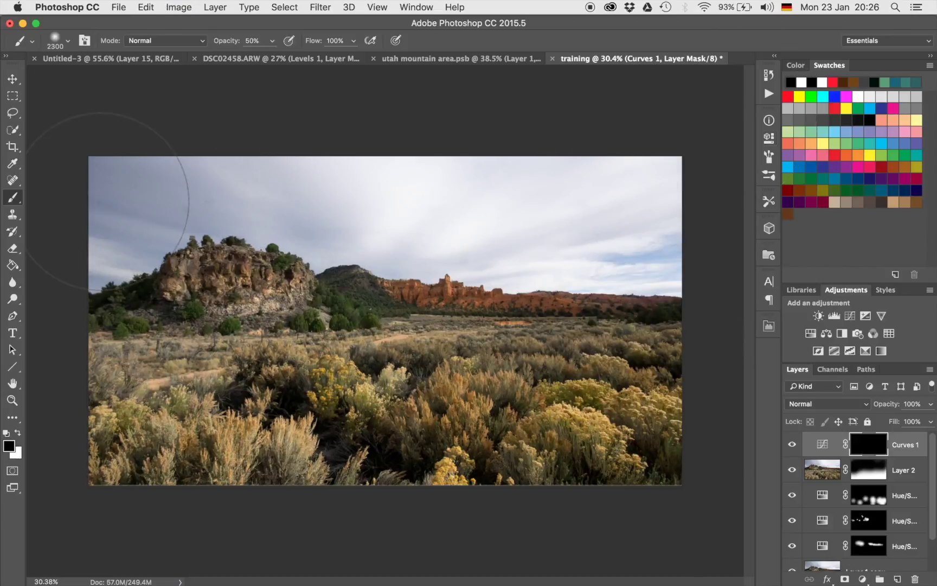
pyautogui.press('x')
pyautogui.moveTo(115, 193)
pyautogui.mouseDown()
pyautogui.moveTo(209, 147)
pyautogui.moveTo(201, 150)
pyautogui.mouseUp()
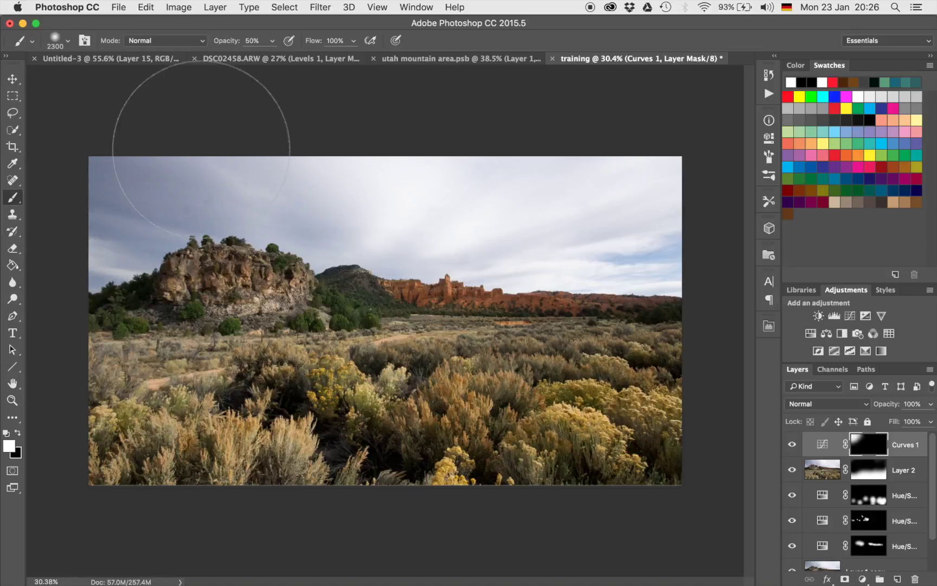
pyautogui.moveTo(251, 119)
pyautogui.mouseDown()
pyautogui.moveTo(397, 205)
pyautogui.moveTo(533, 192)
pyautogui.mouseUp()
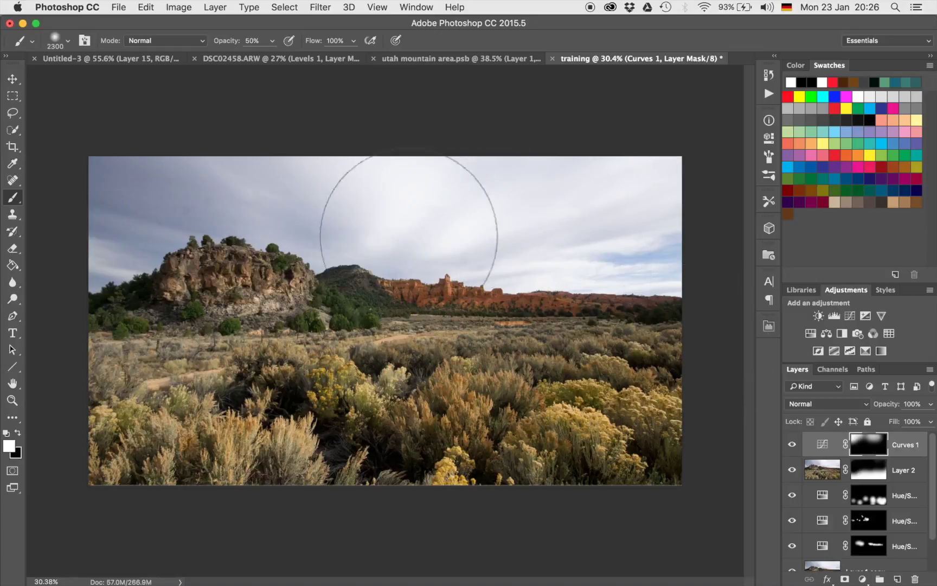
# - Add a Levels adjustment with input levels 102, 0.86 and 255, then invert its mask to black
pyautogui.click(835, 316)
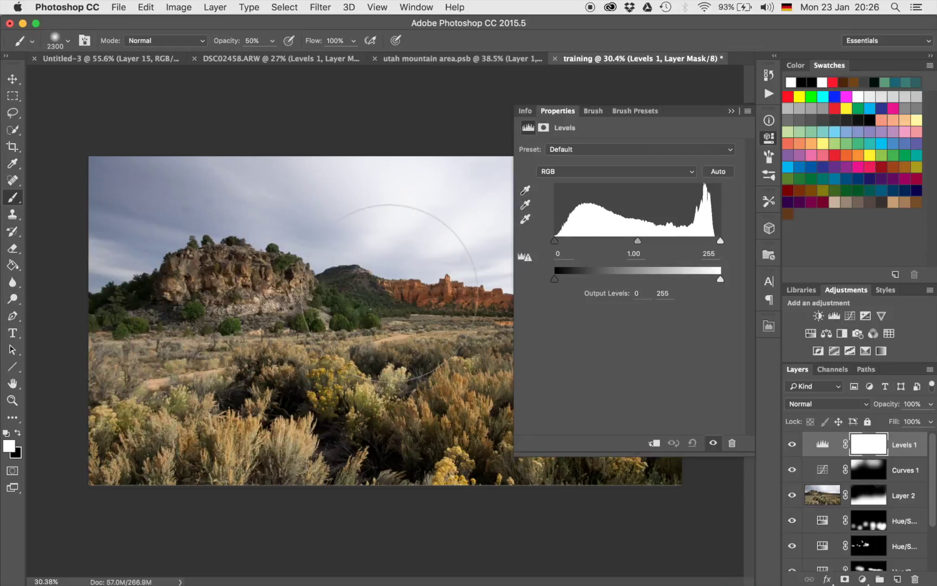
pyautogui.scroll(3, 404, 293)
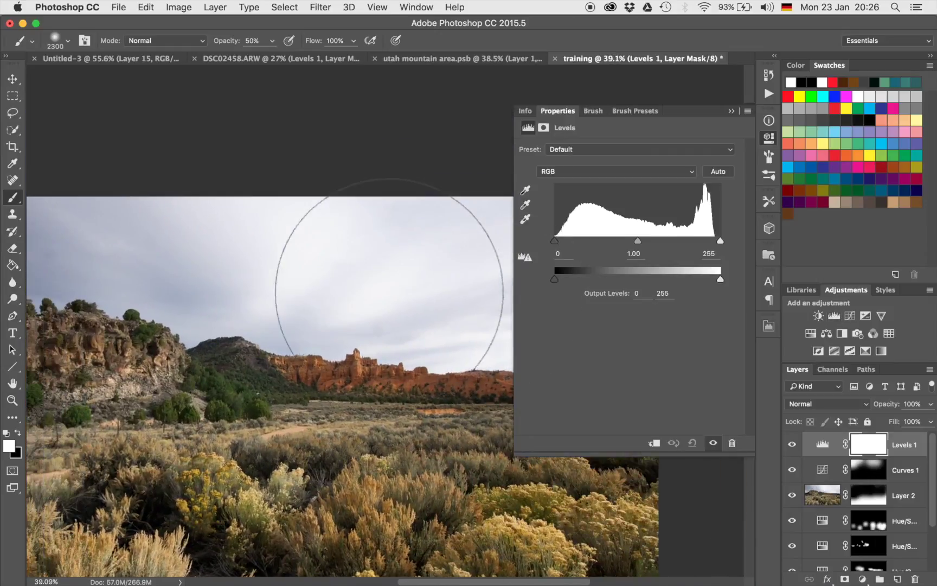
pyautogui.moveTo(637, 240); pyautogui.dragTo(656, 245)
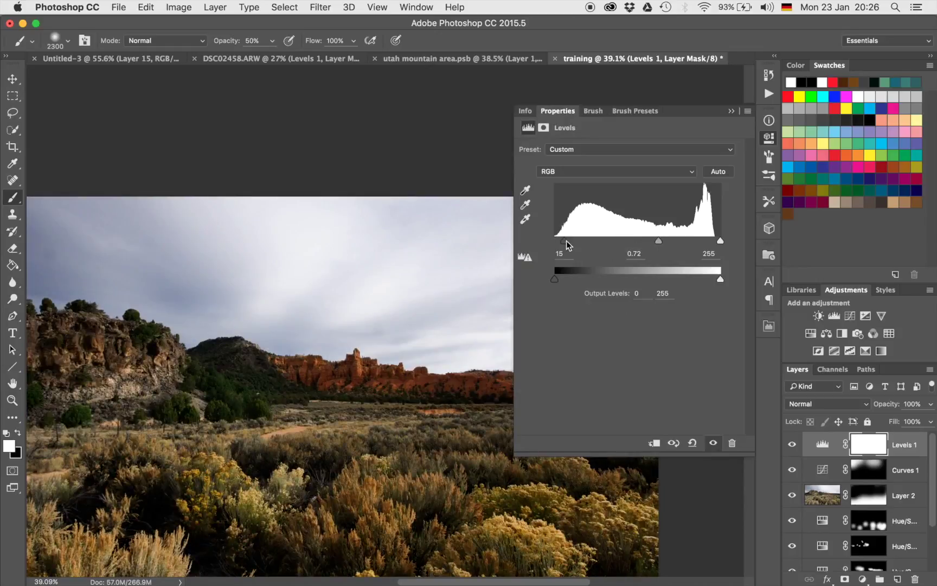
pyautogui.moveTo(554, 240); pyautogui.dragTo(568, 241)
pyautogui.moveTo(657, 239); pyautogui.dragTo(666, 237)
pyautogui.moveTo(568, 241); pyautogui.dragTo(616, 245)
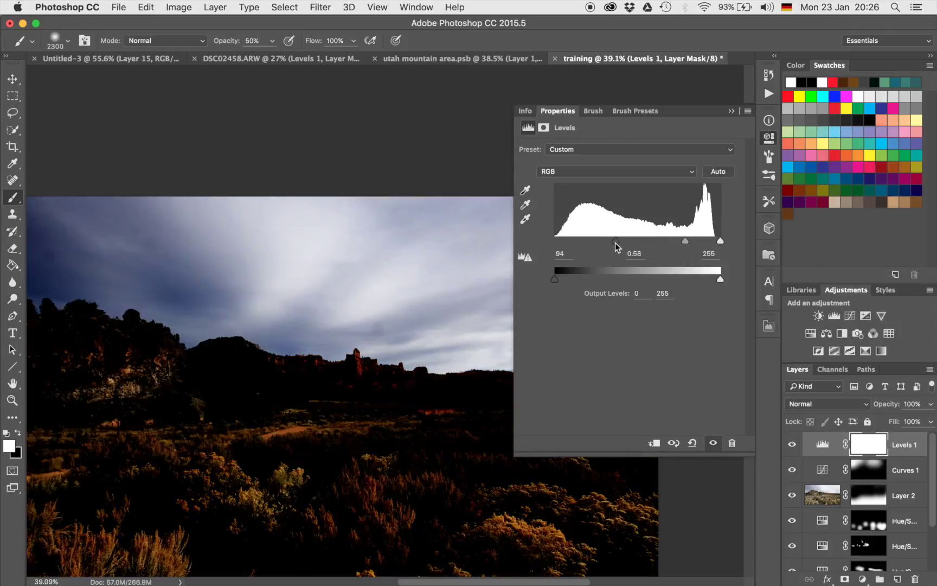
pyautogui.moveTo(681, 244); pyautogui.dragTo(674, 242)
pyautogui.moveTo(614, 243); pyautogui.dragTo(621, 244)
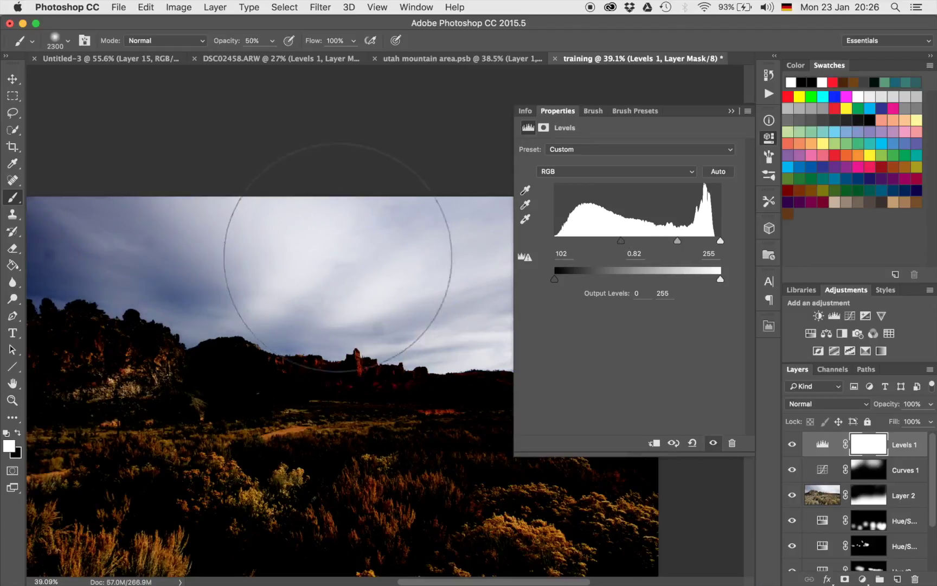
pyautogui.moveTo(678, 242)
pyautogui.mouseDown()
pyautogui.moveTo(668, 242)
pyautogui.moveTo(675, 242)
pyautogui.mouseUp()
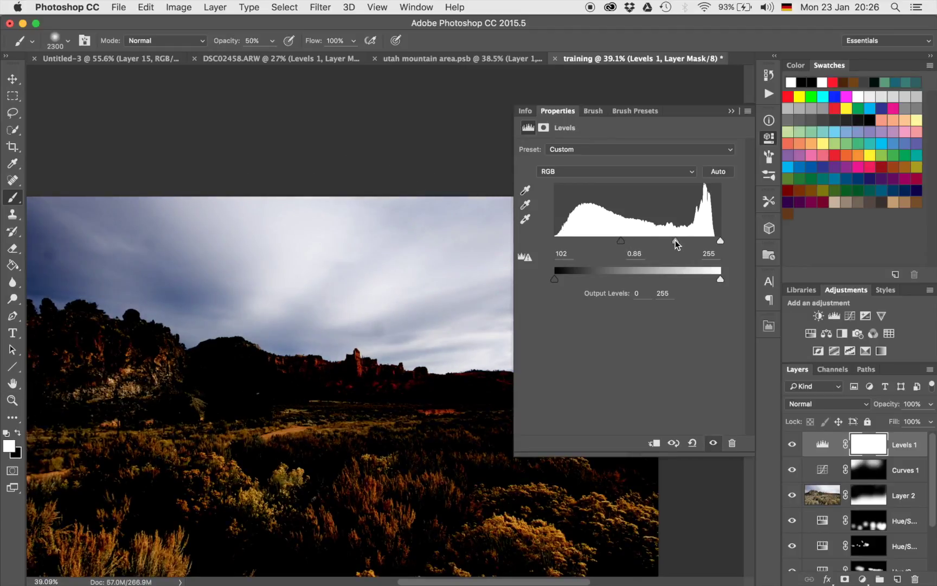
pyautogui.click(731, 110)
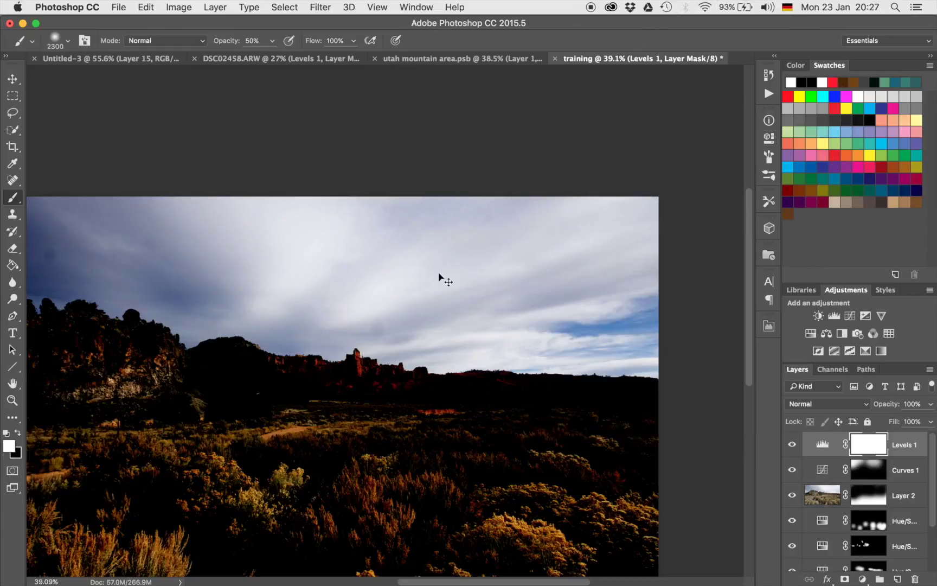
pyautogui.press('super+i')
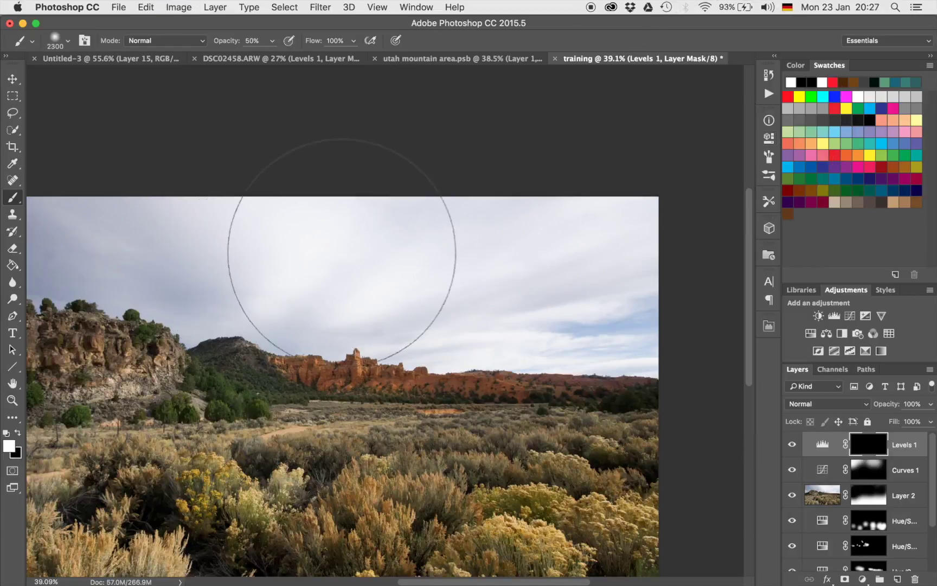
# - Paint white at 20% brush opacity on the Levels 1 mask across the central sky, toggling black and white
pyautogui.moveTo(342, 252)
pyautogui.mouseDown()
pyautogui.moveTo(349, 275)
pyautogui.moveTo(293, 241)
pyautogui.mouseUp()
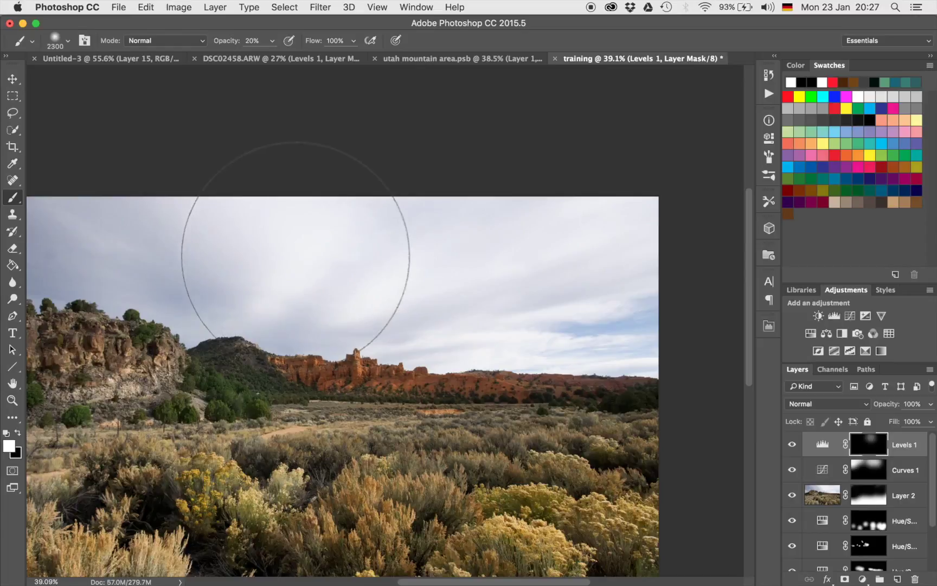
pyautogui.moveTo(385, 229)
pyautogui.mouseDown()
pyautogui.moveTo(420, 251)
pyautogui.moveTo(309, 212)
pyautogui.moveTo(239, 226)
pyautogui.moveTo(335, 247)
pyautogui.moveTo(416, 241)
pyautogui.moveTo(427, 216)
pyautogui.moveTo(462, 222)
pyautogui.moveTo(239, 216)
pyautogui.moveTo(340, 246)
pyautogui.moveTo(274, 196)
pyautogui.moveTo(256, 158)
pyautogui.moveTo(385, 198)
pyautogui.moveTo(365, 232)
pyautogui.moveTo(357, 205)
pyautogui.moveTo(339, 404)
pyautogui.mouseUp()
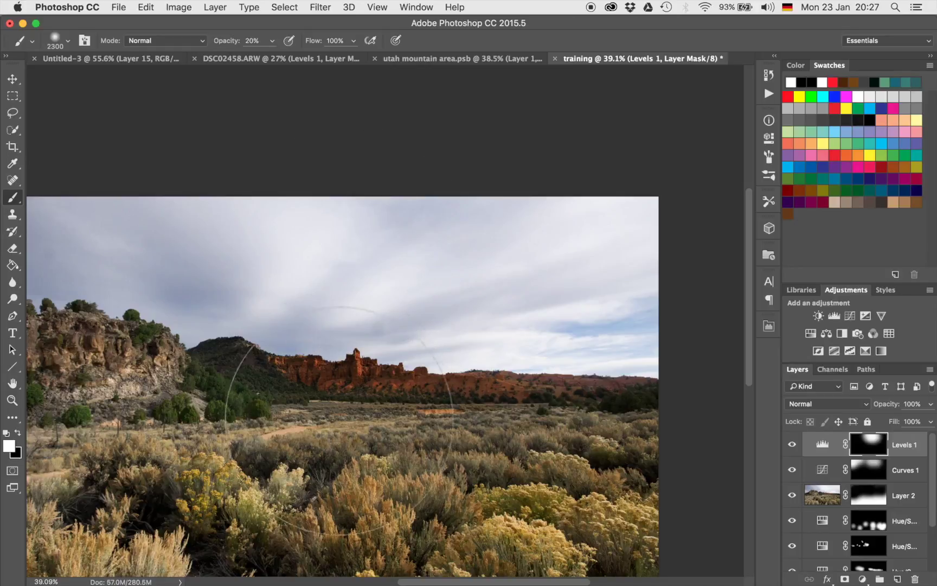
pyautogui.press('x')
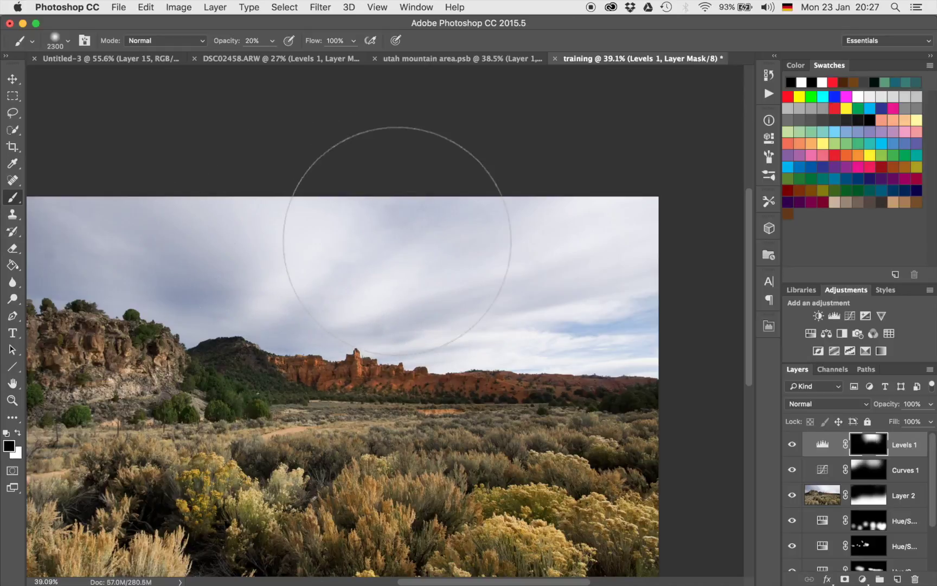
pyautogui.press('x')
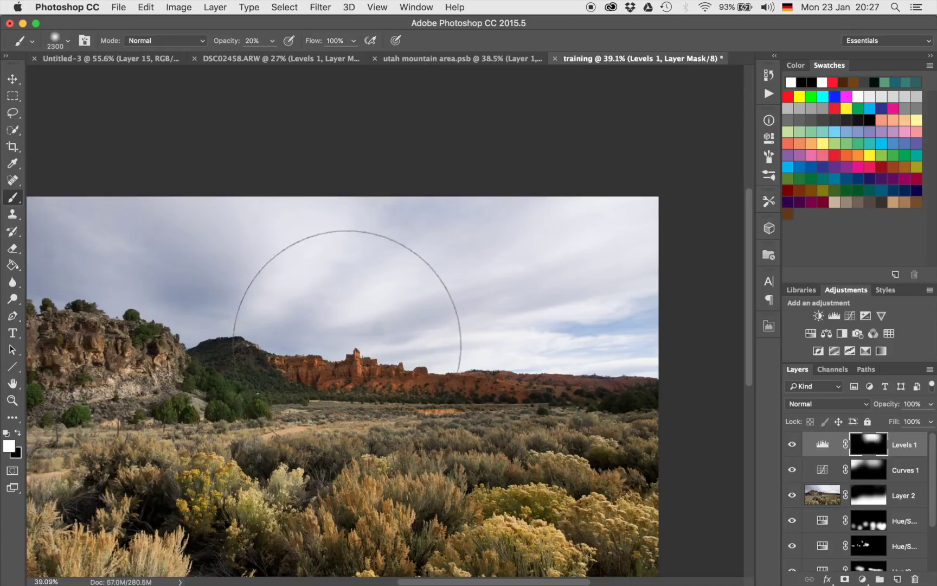
pyautogui.press('x')
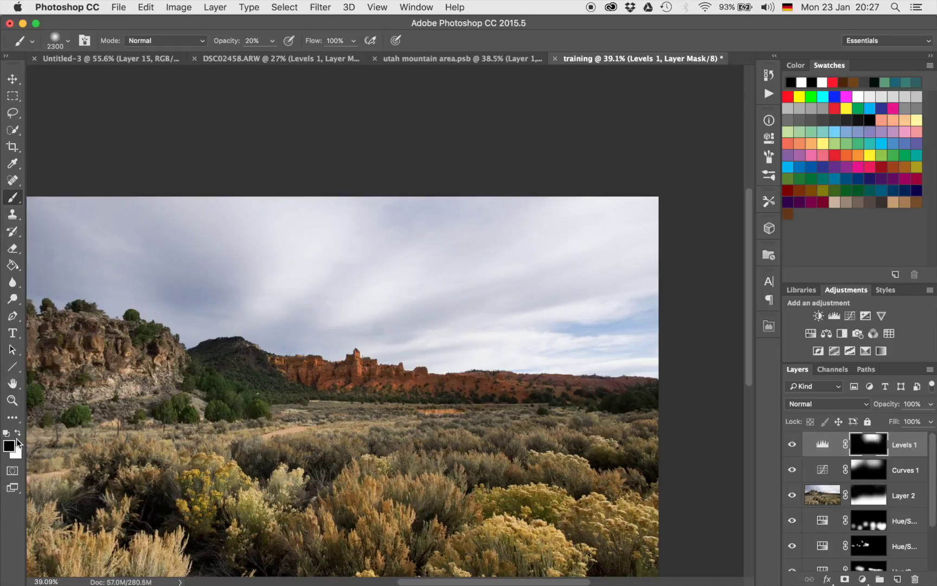
pyautogui.press('x')
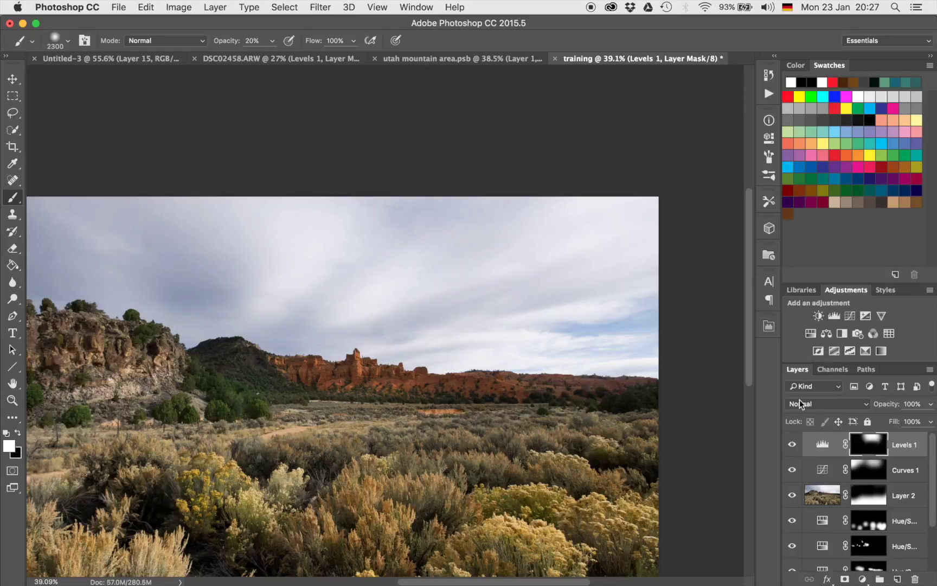
pyautogui.press('x')
pyautogui.press('x')
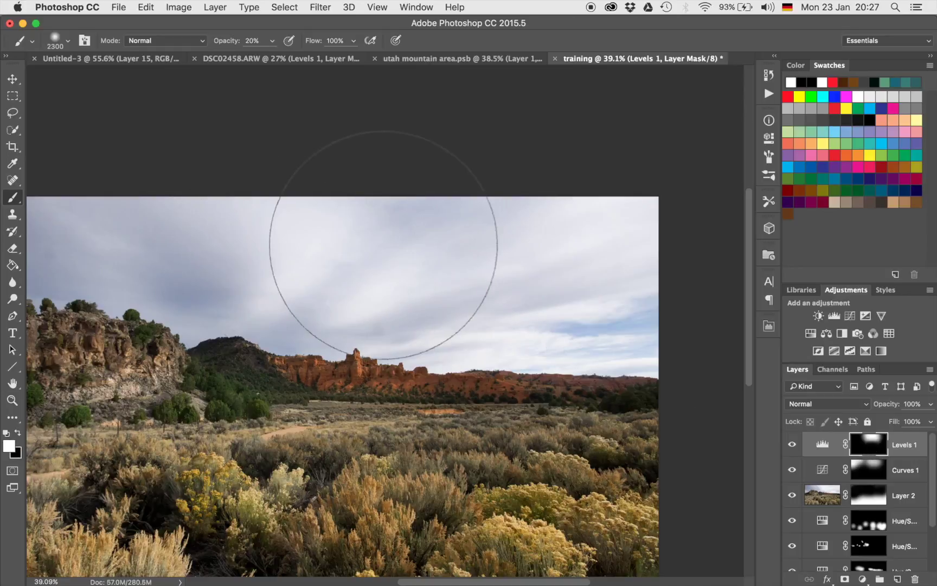
pyautogui.press('x')
pyautogui.press('x')
pyautogui.press('x')
pyautogui.press('x')
pyautogui.press('x')
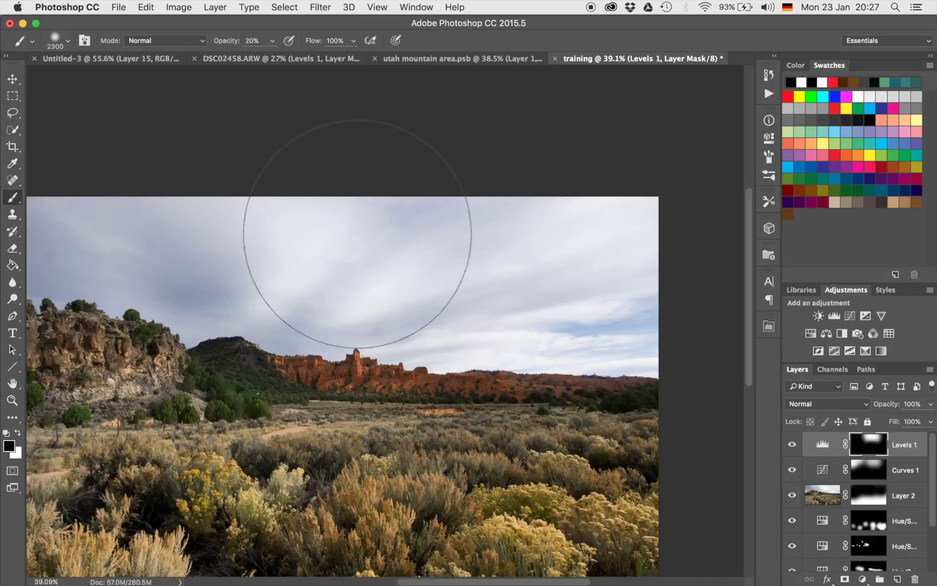
# - Zoom in, shrink the brush to 1100 px, and create a new empty layer above Levels 1
pyautogui.scroll(-5, 357, 235)
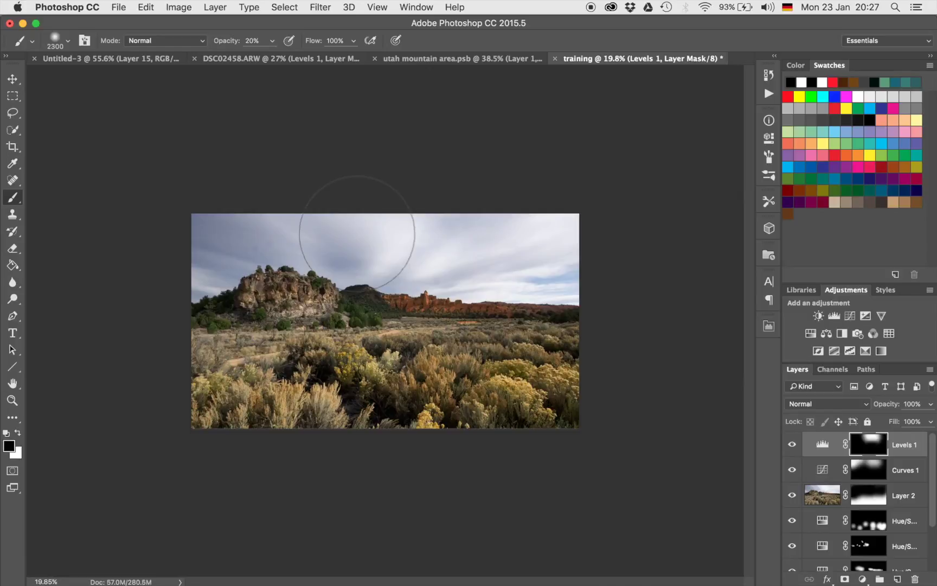
pyautogui.scroll(3, 357, 233)
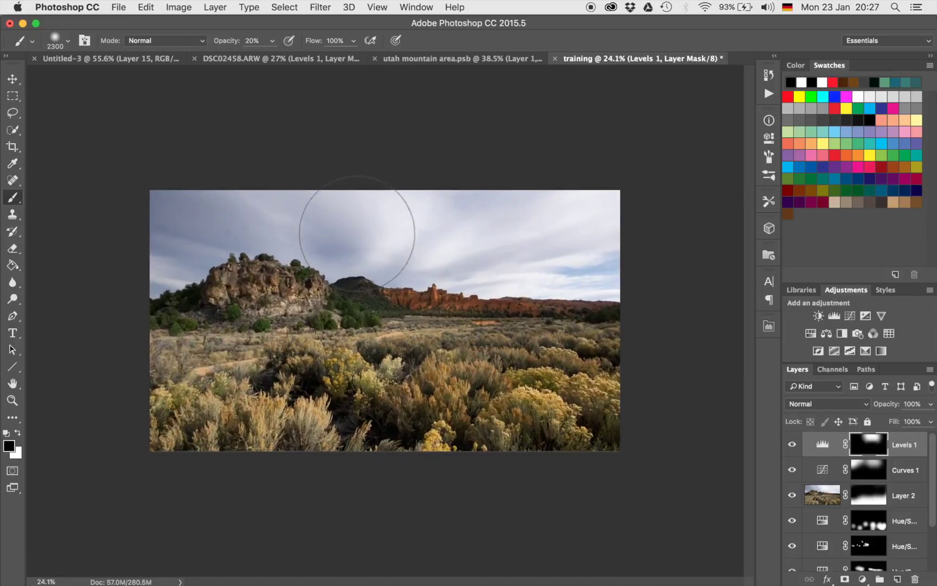
pyautogui.scroll(5, 357, 235)
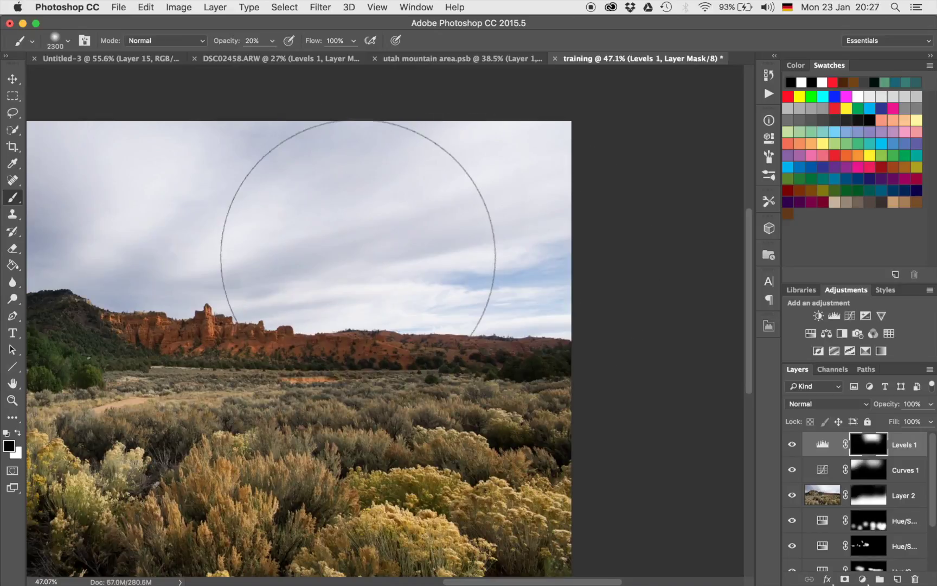
pyautogui.press('[')
pyautogui.press('[')
pyautogui.press('[')
pyautogui.press('[')
pyautogui.press('[')
pyautogui.press('[')
pyautogui.press('[')
pyautogui.press('[')
pyautogui.press('[')
pyautogui.press('[')
pyautogui.press('[')
pyautogui.press('[')
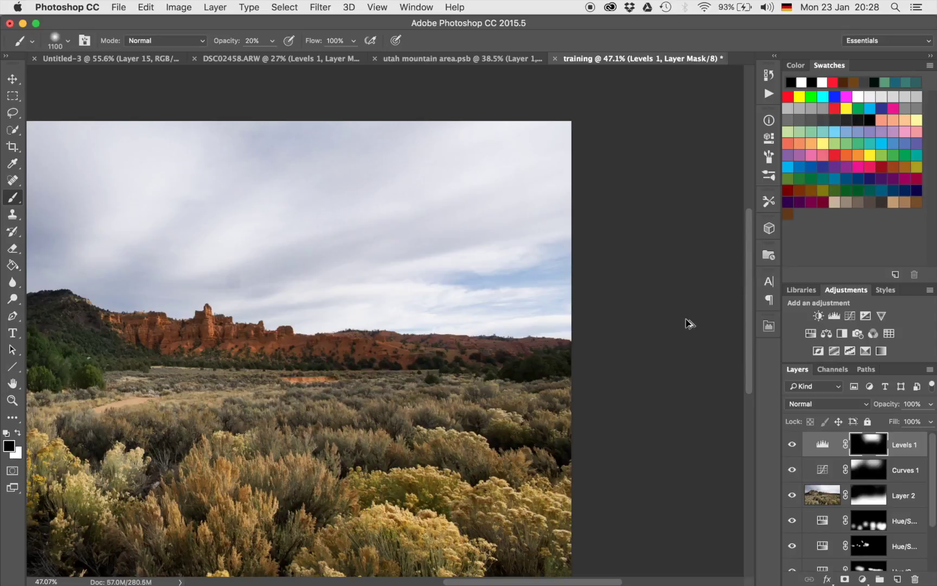
pyautogui.press('super+shift+alt+n')
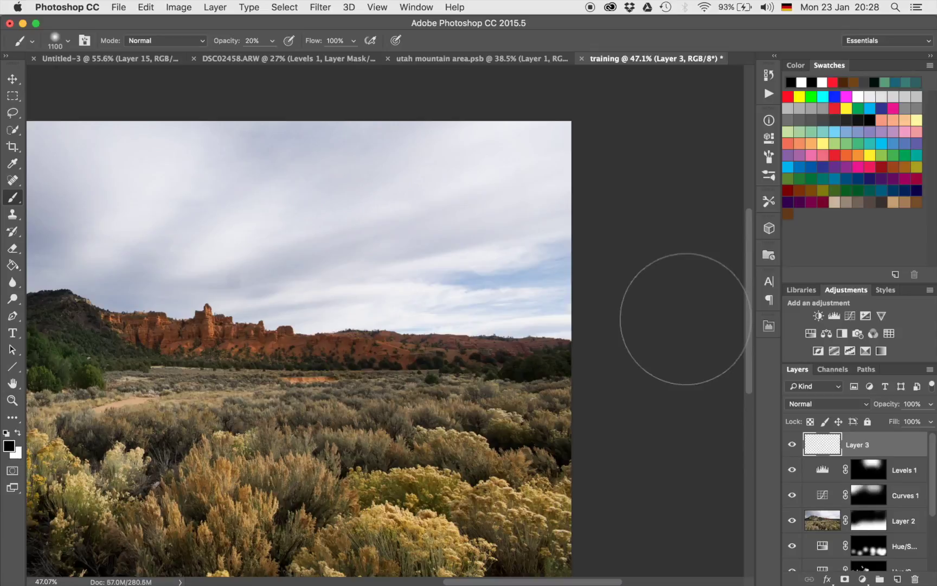
# - With the Clone Stamp, sample the upper sky and clone it onto Layer 3 with a 400 px brush
pyautogui.press('s')
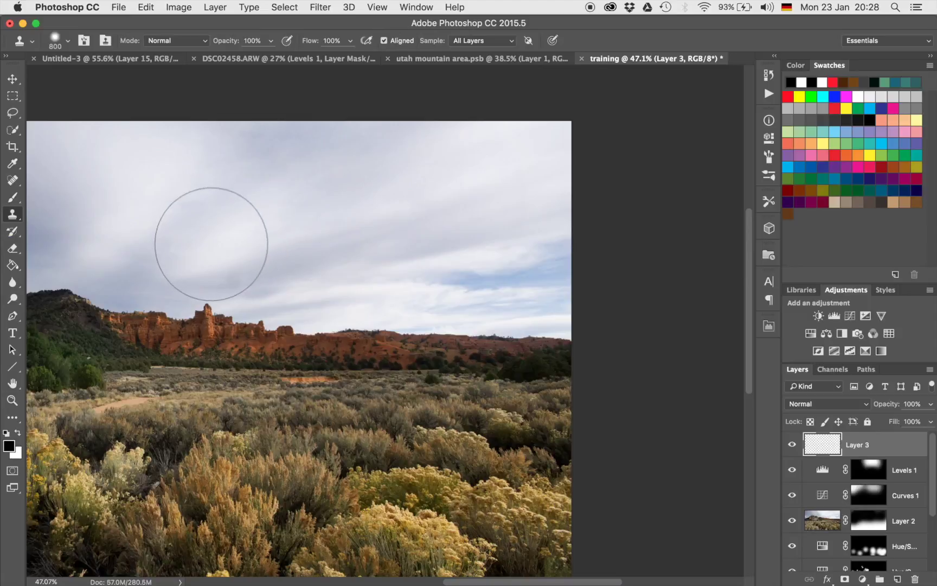
pyautogui.press('alt')
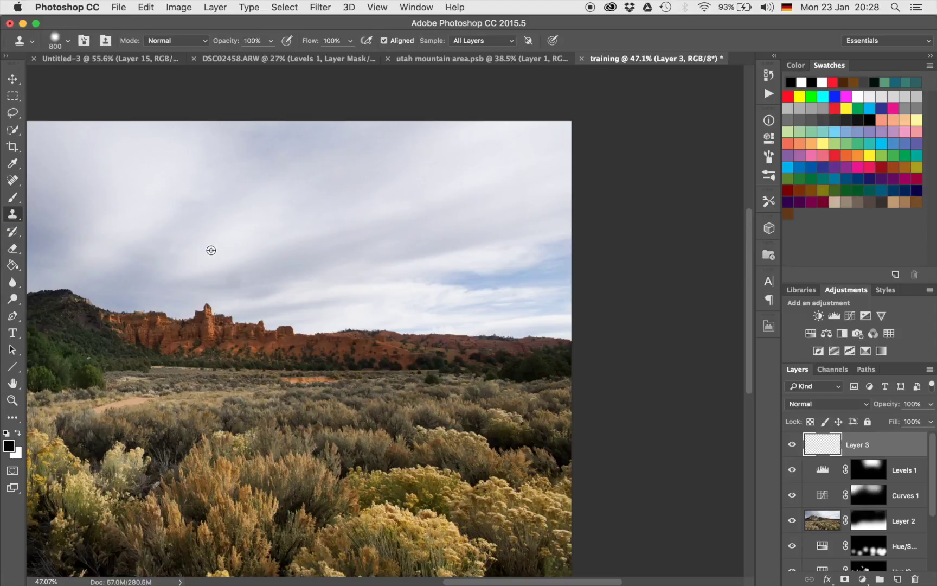
pyautogui.press('alt')
pyautogui.press('[')
pyautogui.press('[')
pyautogui.press('[')
pyautogui.press('[')
pyautogui.press('[')
pyautogui.press('alt')
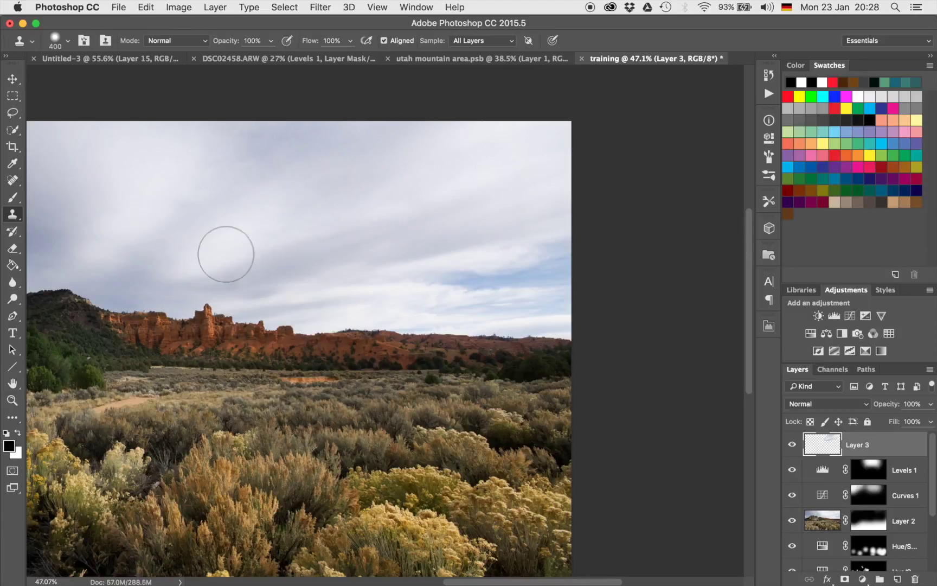
# - Move the cloned sky patch on Layer 3 down toward the horizon
pyautogui.press('v')
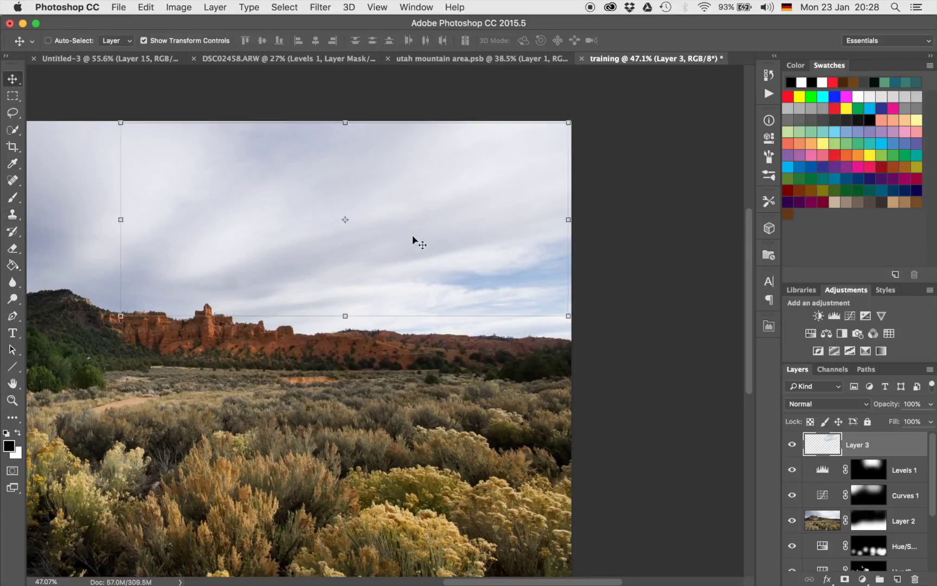
pyautogui.moveTo(412, 238); pyautogui.dragTo(456, 313)
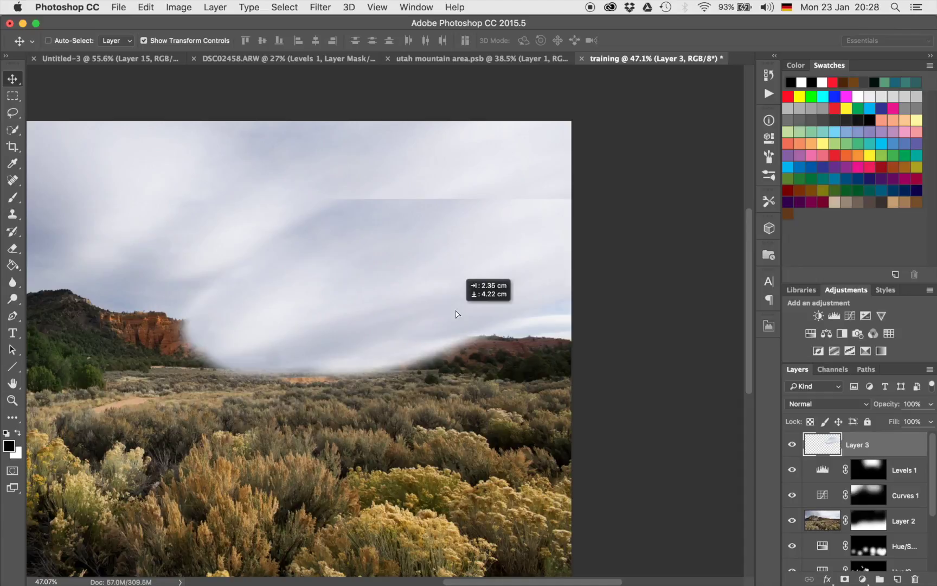
pyautogui.moveTo(456, 313); pyautogui.dragTo(456, 311)
# - Rotate the sky patch 13.38° and shift it right and down into place
pyautogui.press('super+t')
pyautogui.moveTo(618, 396); pyautogui.dragTo(581, 433)
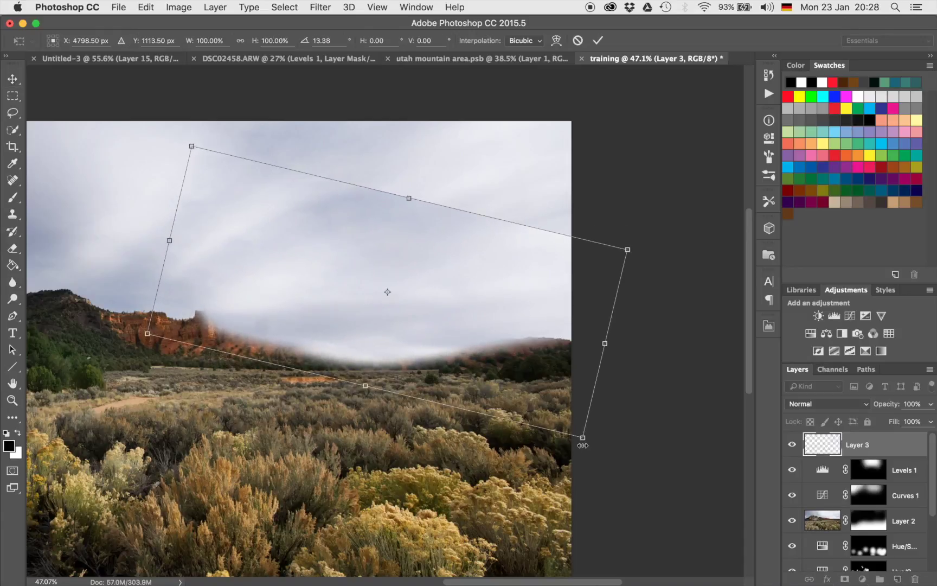
pyautogui.moveTo(449, 355); pyautogui.dragTo(509, 362)
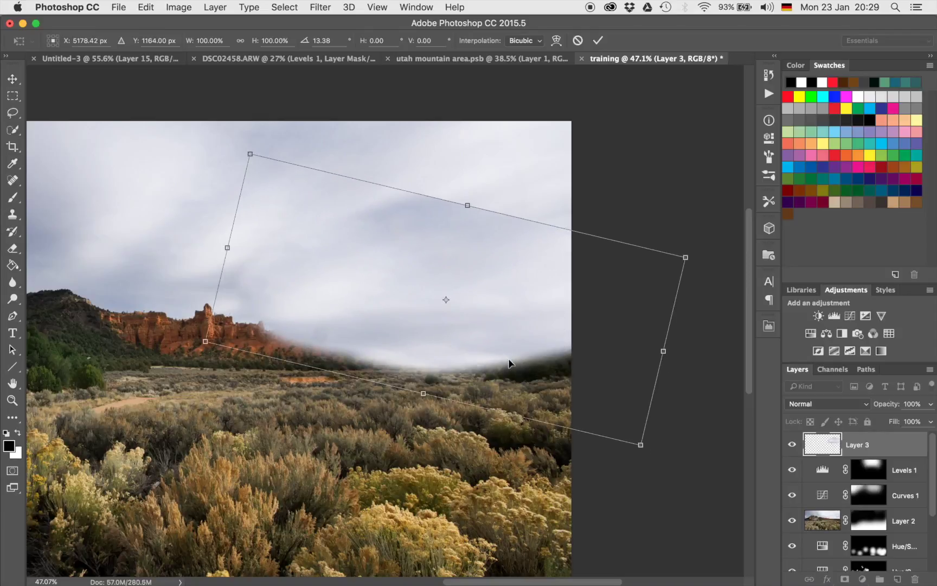
pyautogui.press('Return')
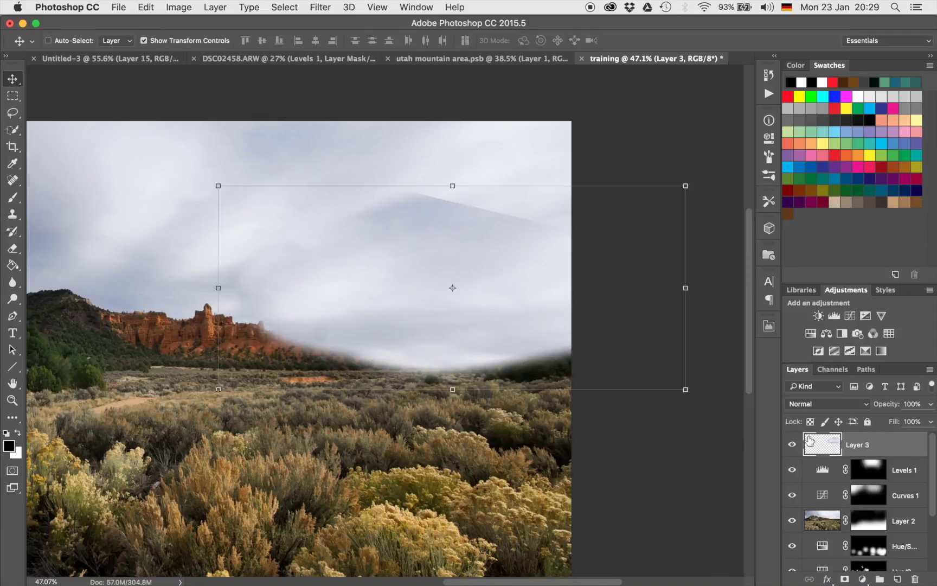
pyautogui.press('b')
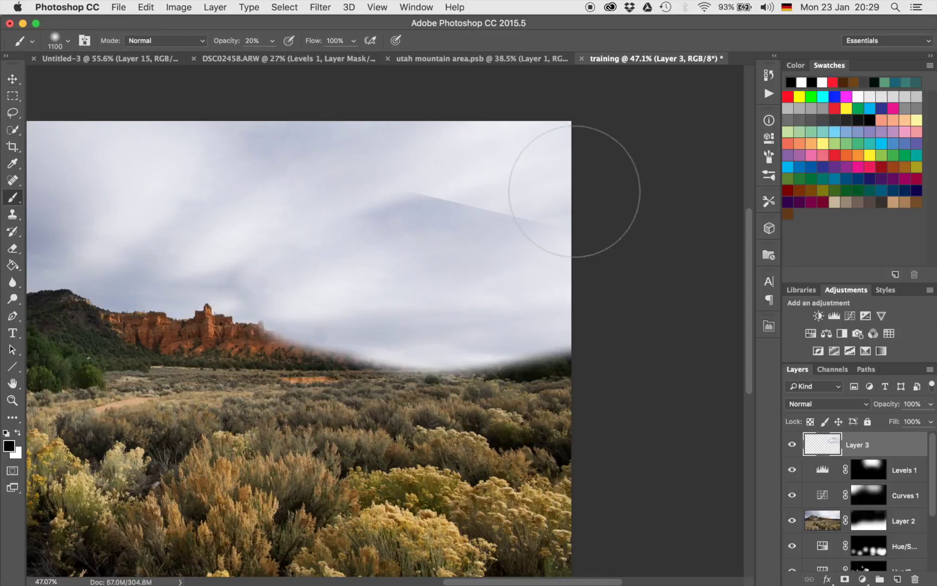
# - Add a layer mask to Layer 3 and paint black along the horizon with brushes shrinking from 900 to 250 px
pyautogui.click(845, 579)
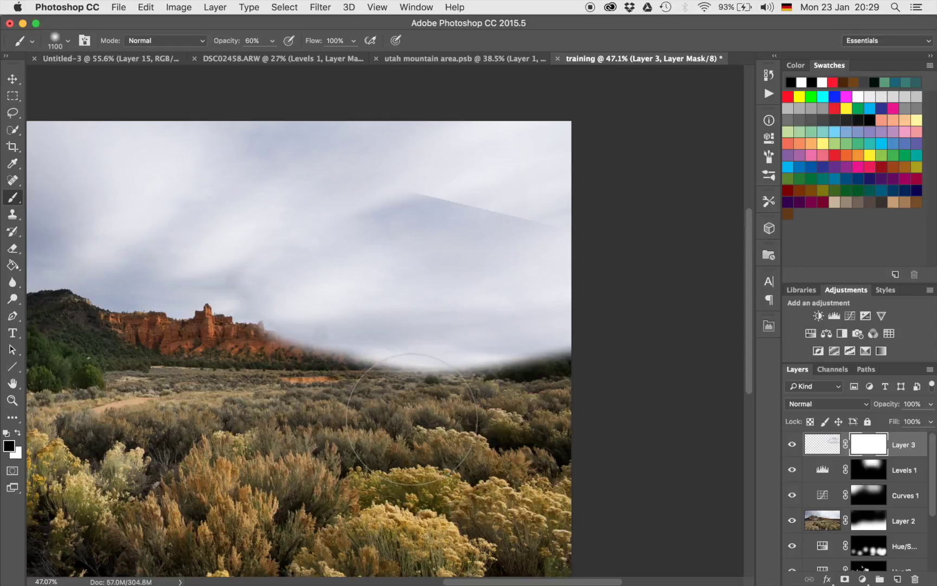
pyautogui.press('[')
pyautogui.press('[')
pyautogui.moveTo(382, 360)
pyautogui.mouseDown()
pyautogui.moveTo(444, 358)
pyautogui.moveTo(353, 360)
pyautogui.moveTo(379, 379)
pyautogui.moveTo(320, 374)
pyautogui.mouseUp()
pyautogui.press('[')
pyautogui.press('[')
pyautogui.press('[')
pyautogui.click(320, 374)
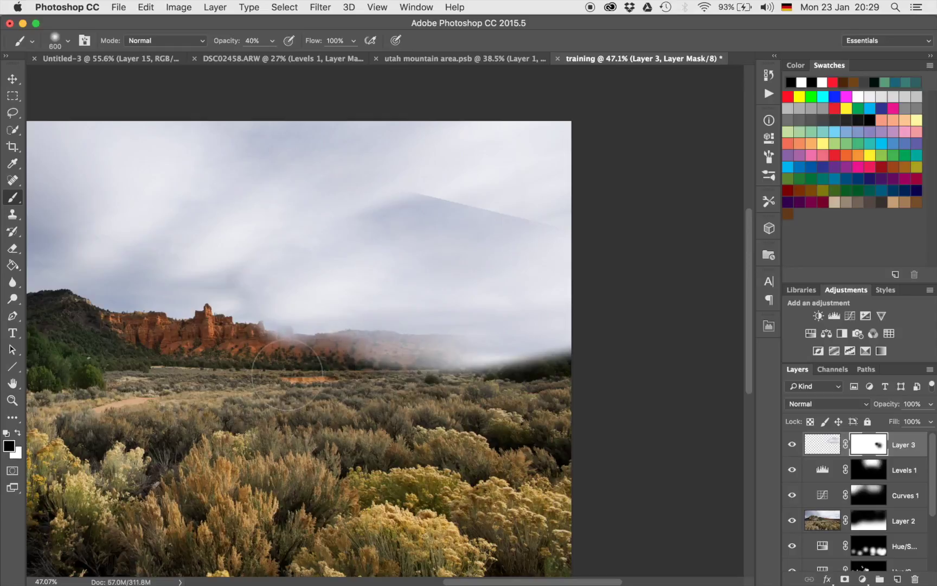
pyautogui.press('[')
pyautogui.press('[')
pyautogui.press('[')
pyautogui.press('[')
pyautogui.moveTo(368, 361)
pyautogui.mouseDown()
pyautogui.moveTo(488, 358)
pyautogui.moveTo(360, 360)
pyautogui.moveTo(513, 355)
pyautogui.moveTo(386, 359)
pyautogui.mouseUp()
pyautogui.press(']')
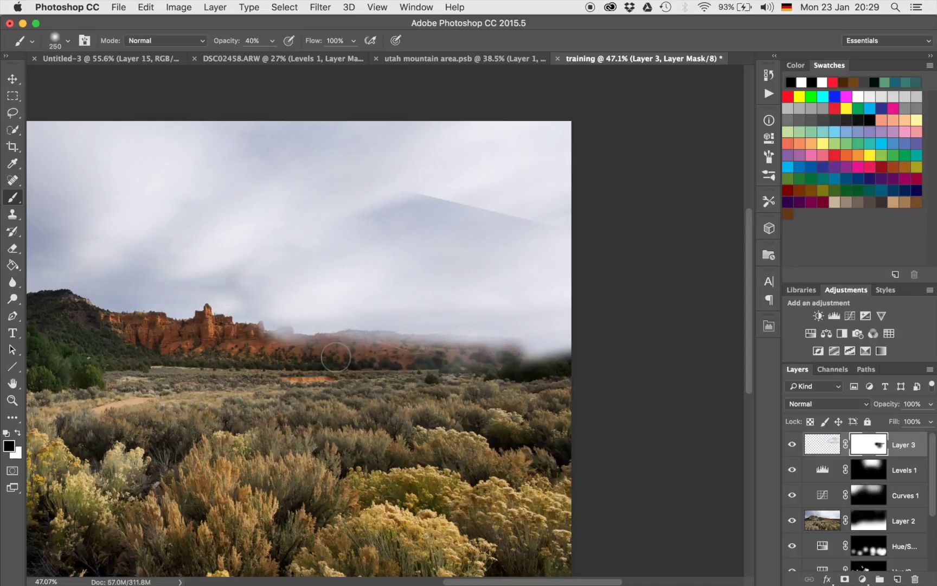
pyautogui.moveTo(294, 347)
pyautogui.mouseDown()
pyautogui.moveTo(283, 335)
pyautogui.moveTo(324, 348)
pyautogui.moveTo(419, 341)
pyautogui.moveTo(570, 356)
pyautogui.mouseUp()
# - Mask away the fog over the right horizon with an 1100 px brush at 60% opacity
pyautogui.press(']')
pyautogui.press(']')
pyautogui.press(']')
pyautogui.press(']')
pyautogui.press(']')
pyautogui.press(']')
pyautogui.press(']')
pyautogui.press(']')
pyautogui.press(']')
pyautogui.press('6')
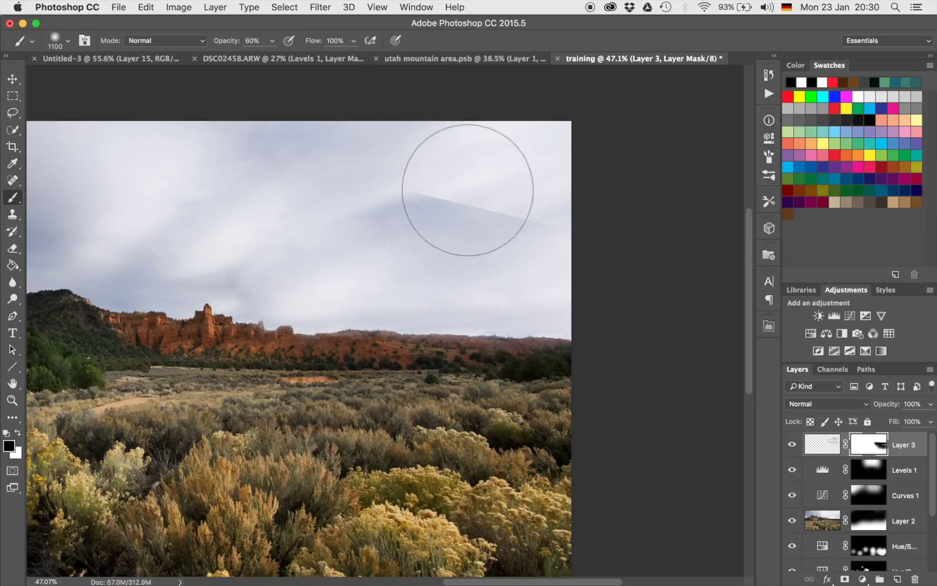
pyautogui.moveTo(468, 190)
pyautogui.mouseDown()
pyautogui.moveTo(381, 163)
pyautogui.moveTo(464, 160)
pyautogui.moveTo(533, 171)
pyautogui.moveTo(548, 163)
pyautogui.mouseUp()
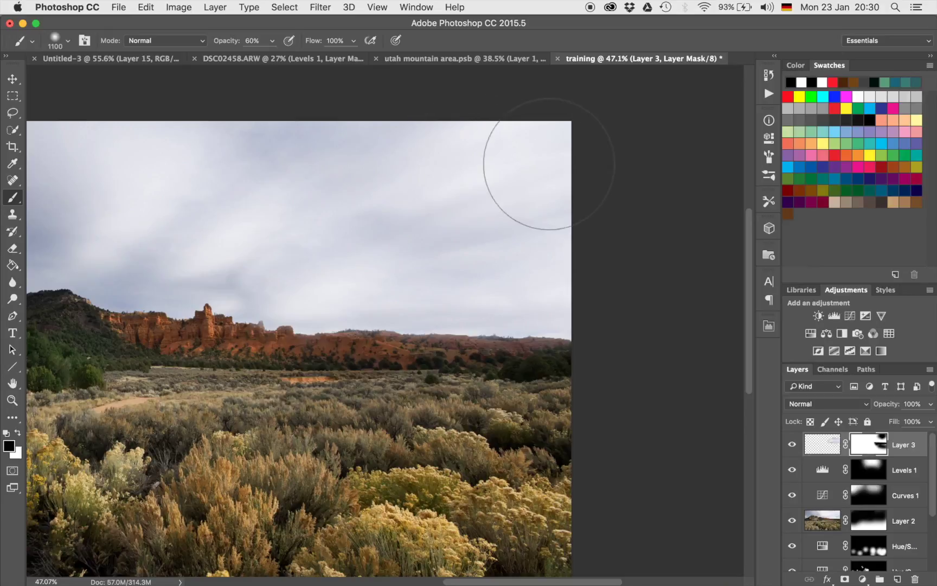
pyautogui.press('[')
pyautogui.press('[')
pyautogui.press('[')
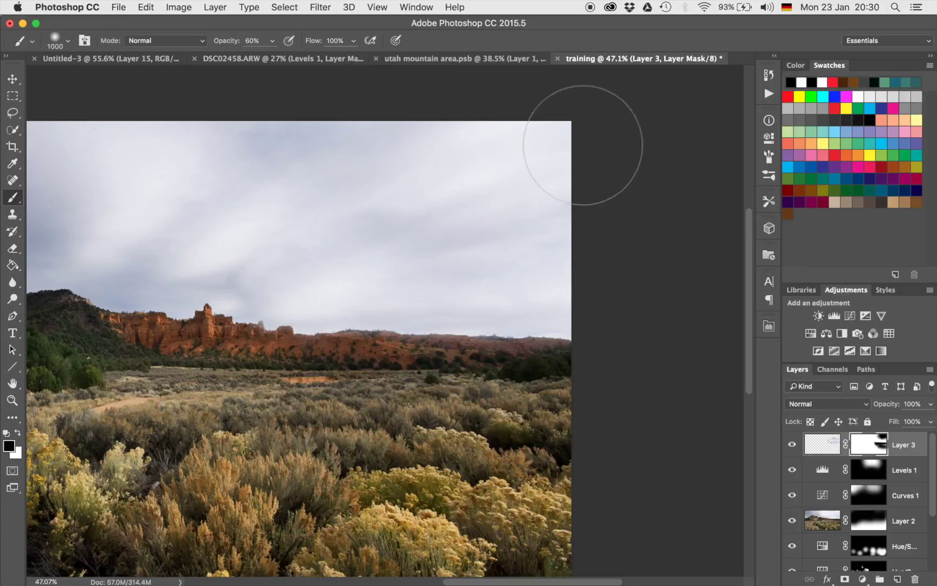
pyautogui.press('[')
pyautogui.press('[')
pyautogui.press('[')
pyautogui.press('x')
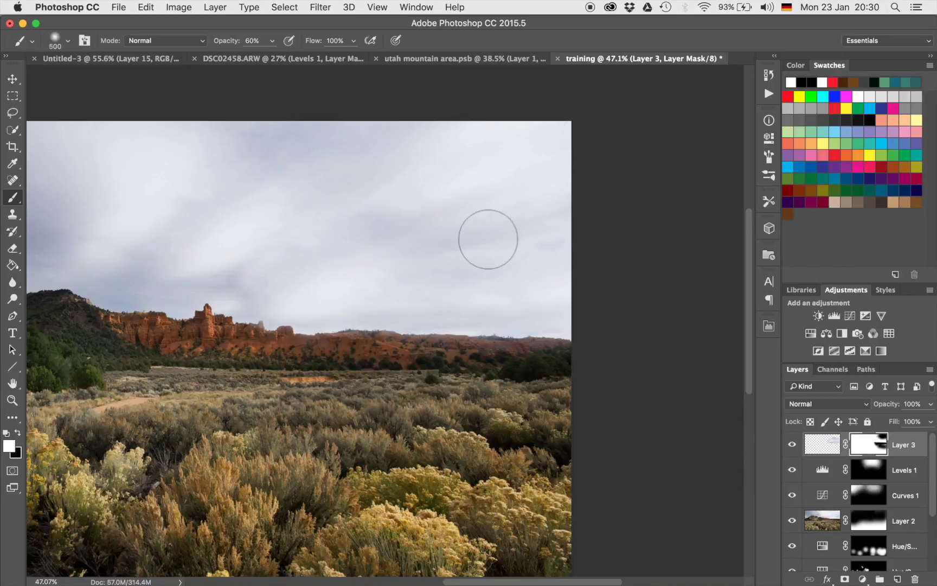
pyautogui.press('x')
pyautogui.press('x')
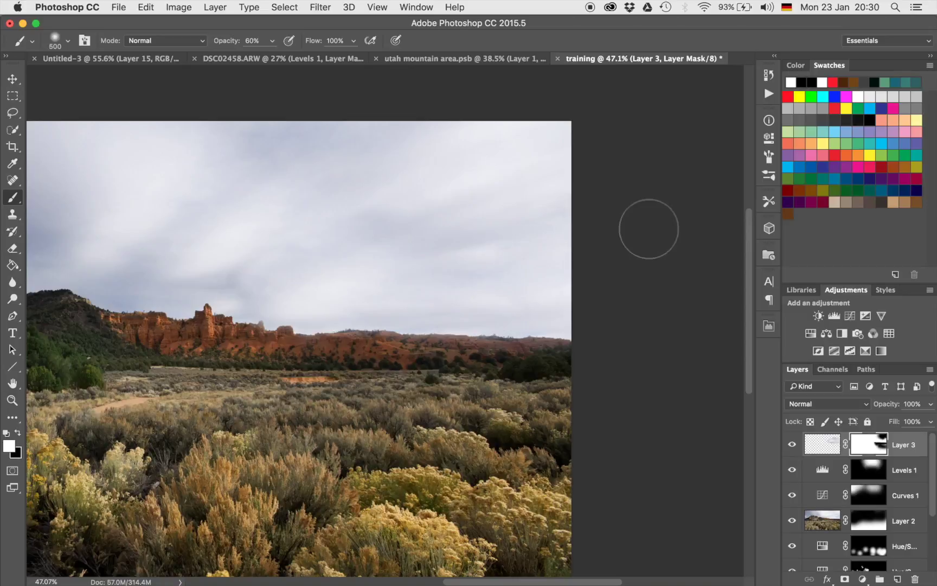
pyautogui.press('x')
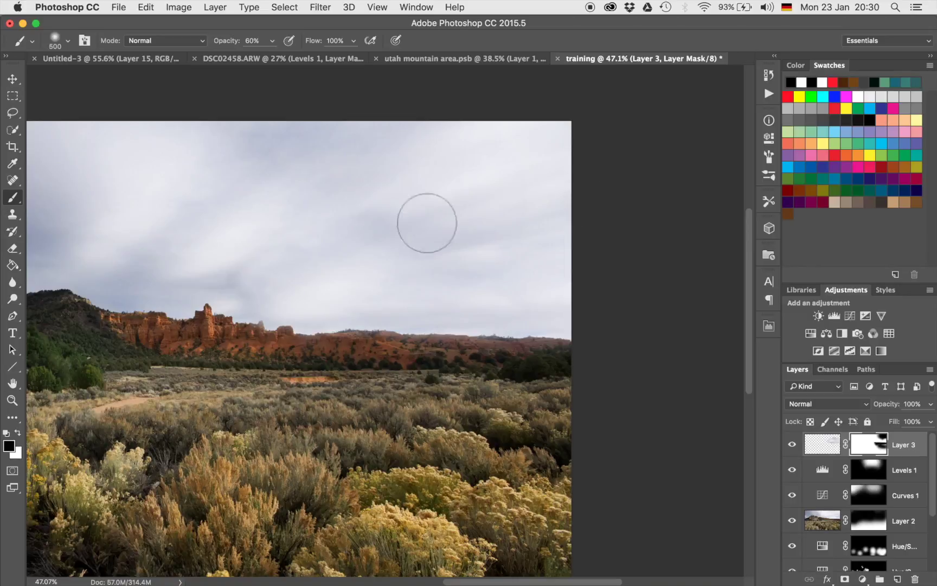
pyautogui.press(']')
pyautogui.press(']')
pyautogui.press(']')
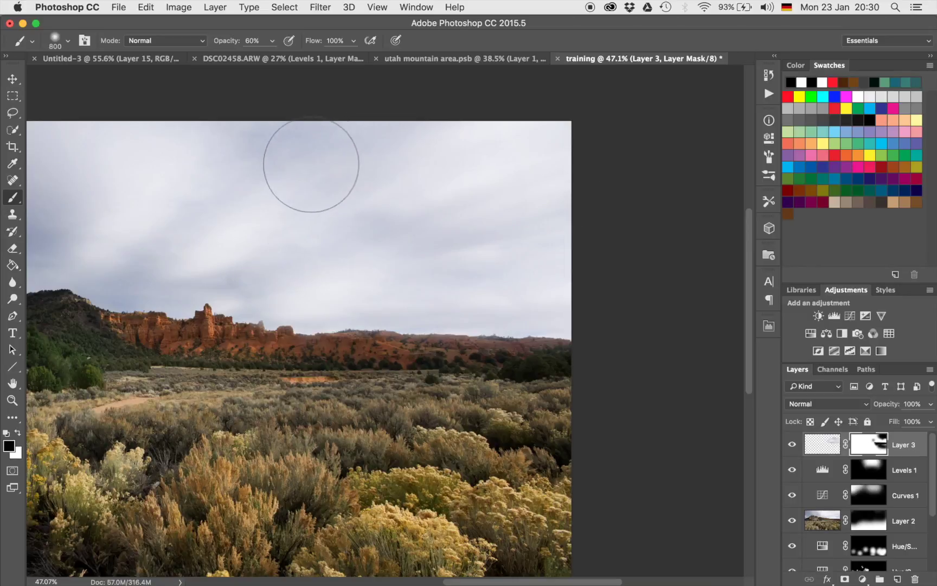
# - Zoom in and refine Layer 3's mask with a 700 px brush, swapping between black and white
pyautogui.scroll(5, 311, 165)
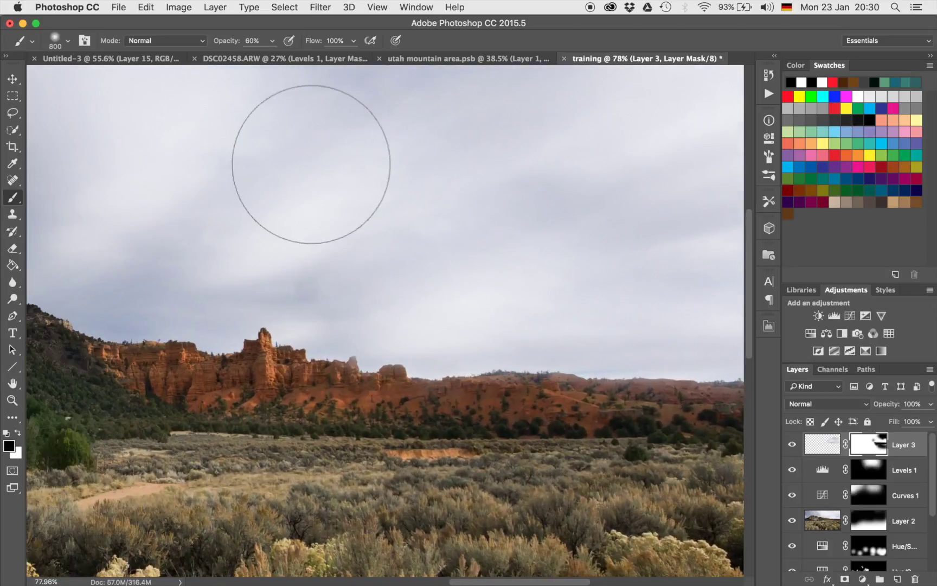
pyautogui.scroll(3, 310, 164)
pyautogui.scroll(-4, 311, 164)
pyautogui.hscroll(-10, 311, 164)
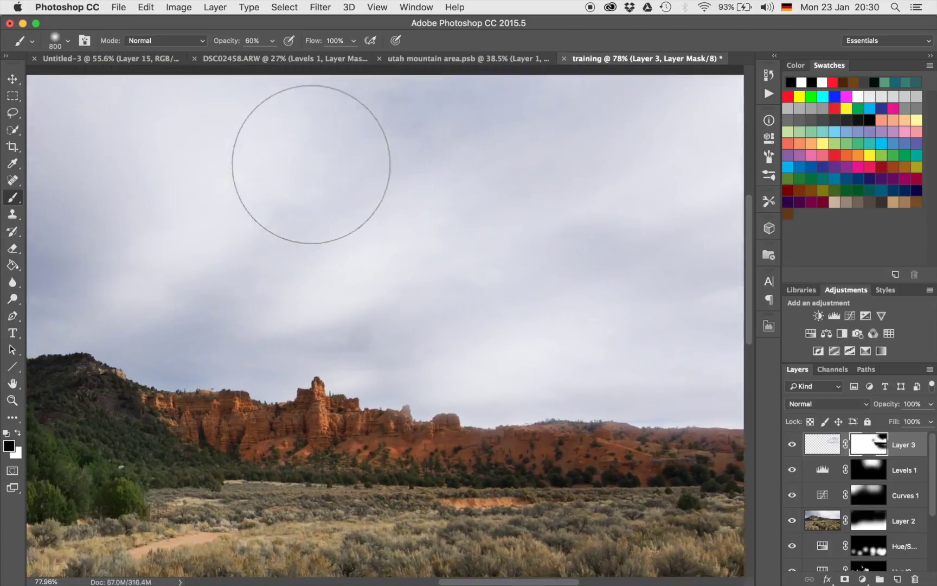
pyautogui.scroll(-3, 311, 165)
pyautogui.hscroll(6, 311, 164)
pyautogui.press('[')
pyautogui.press('[')
pyautogui.press('[')
pyautogui.press('[')
pyautogui.press('[')
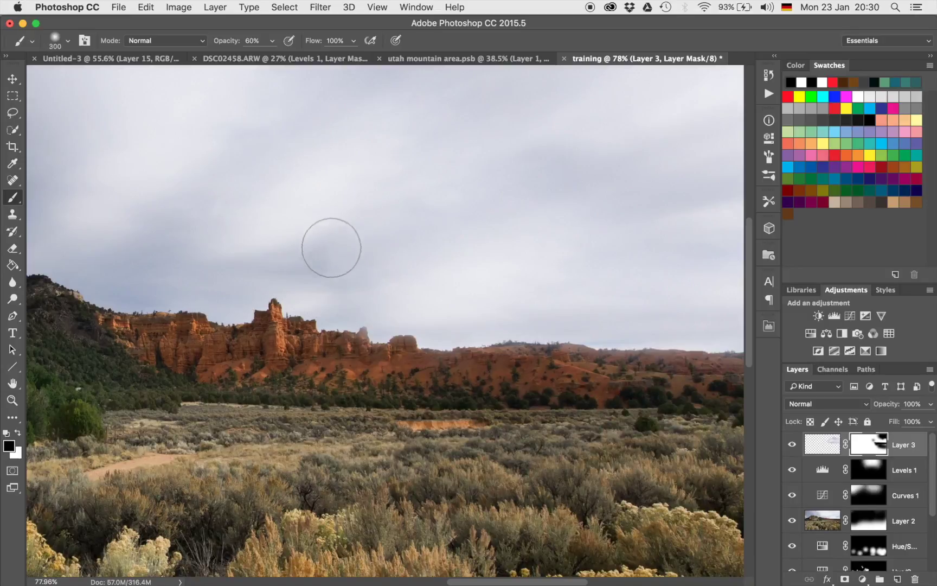
pyautogui.press('x')
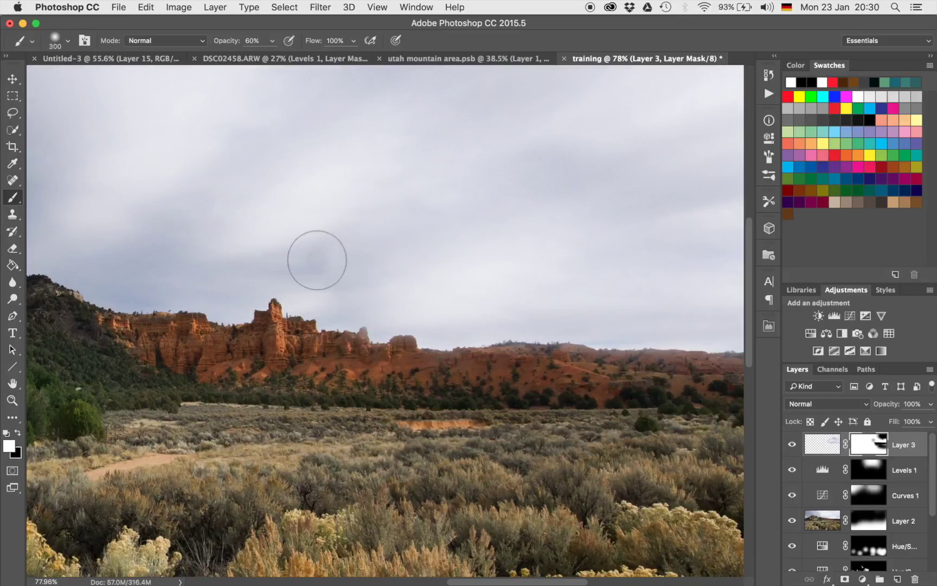
pyautogui.press('x')
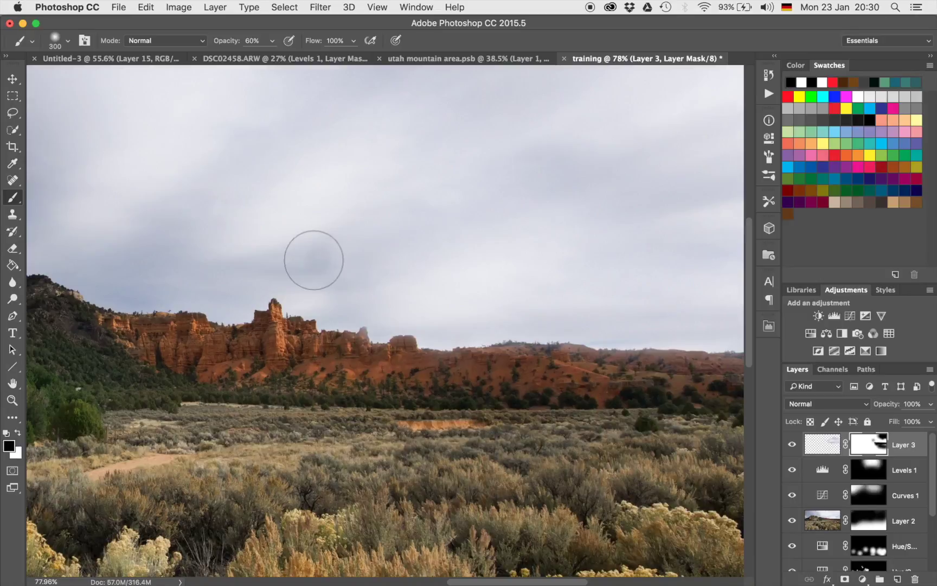
pyautogui.press('x')
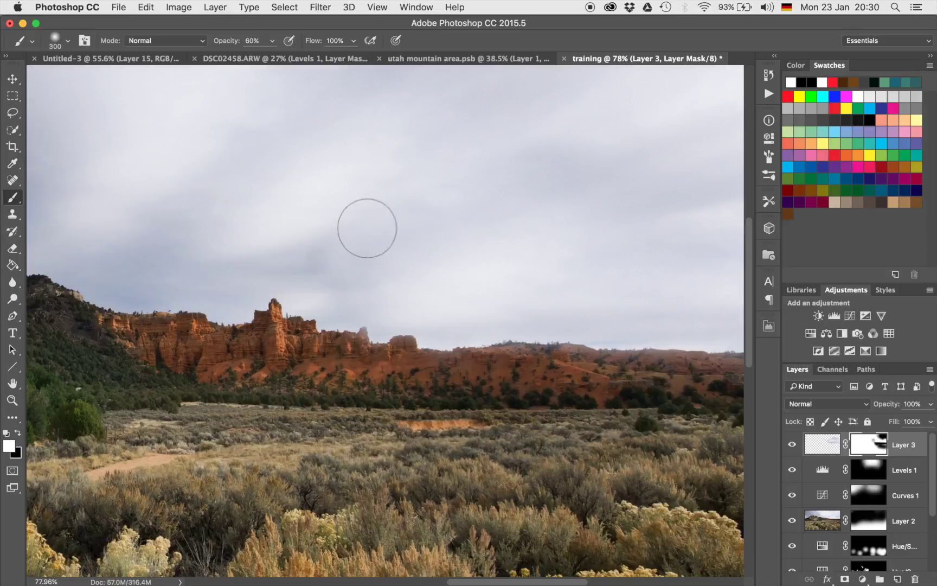
# - Pan and zoom around the image to check how the cloned clouds blend into the sky
pyautogui.scroll(5, 366, 226)
pyautogui.hscroll(3, 366, 226)
pyautogui.scroll(-3, 367, 228)
pyautogui.hscroll(-6, 367, 228)
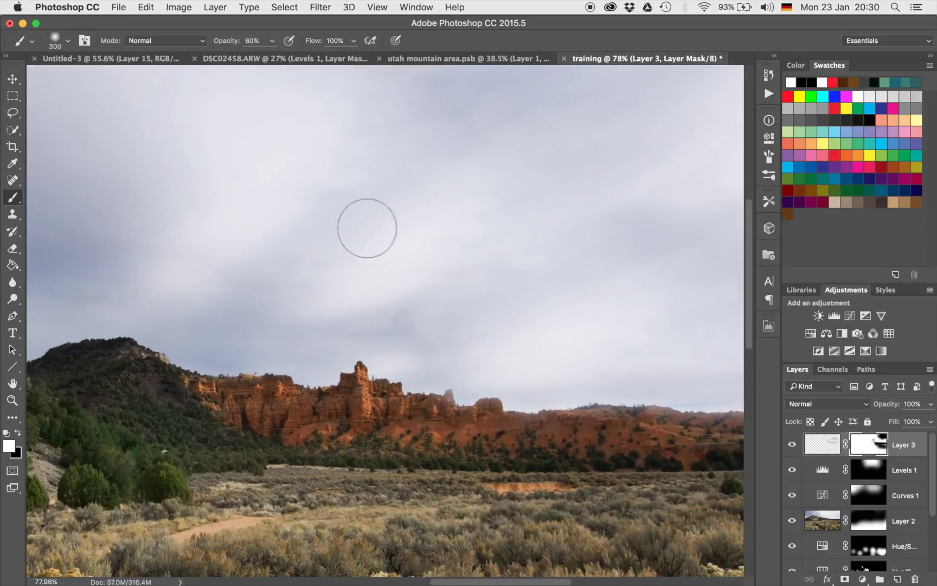
pyautogui.hscroll(-3, 367, 228)
pyautogui.hscroll(3, 367, 228)
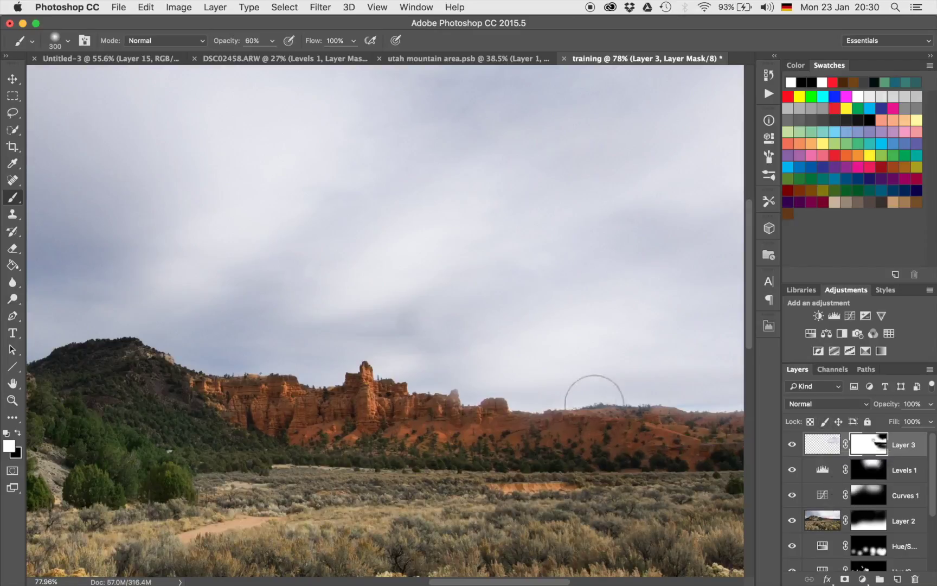
pyautogui.scroll(5, 594, 320)
pyautogui.hscroll(4, 594, 320)
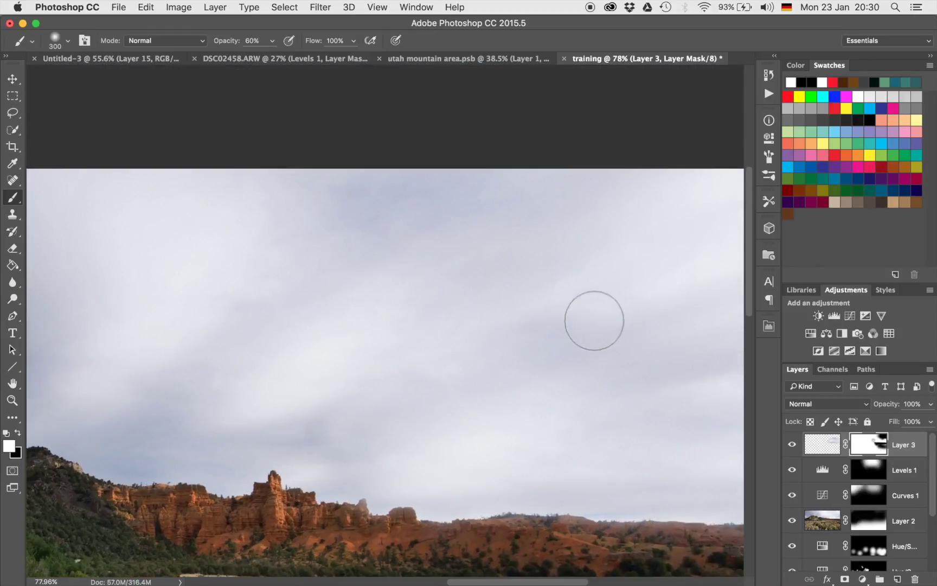
pyautogui.scroll(-4, 594, 320)
pyautogui.scroll(-2, 594, 320)
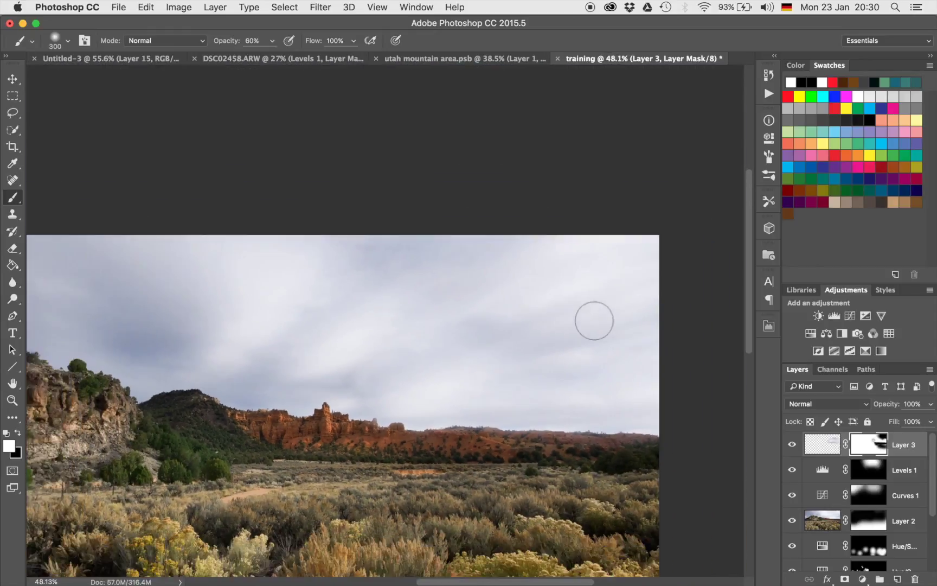
pyautogui.scroll(-3, 594, 320)
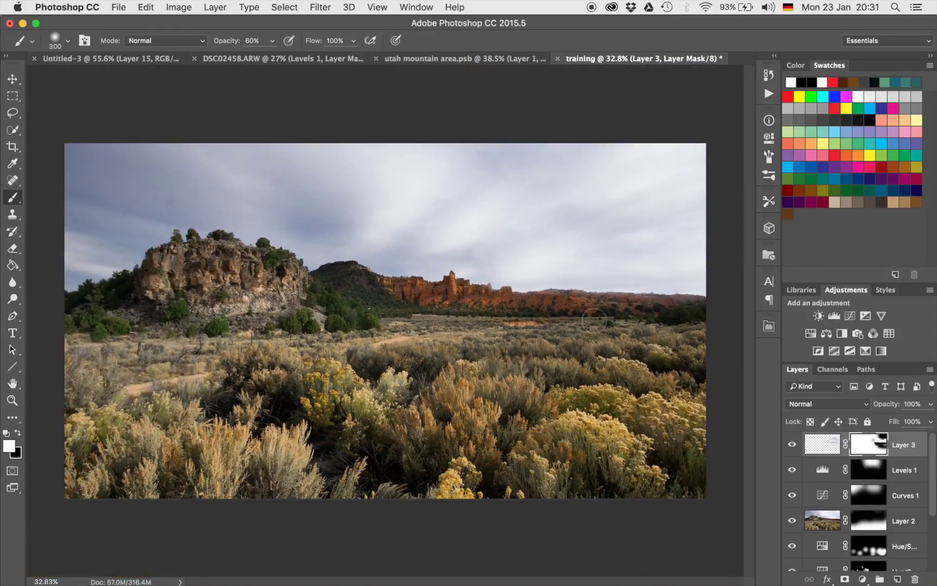
pyautogui.scroll(1, 506, 237)
pyautogui.scroll(-3, 506, 236)
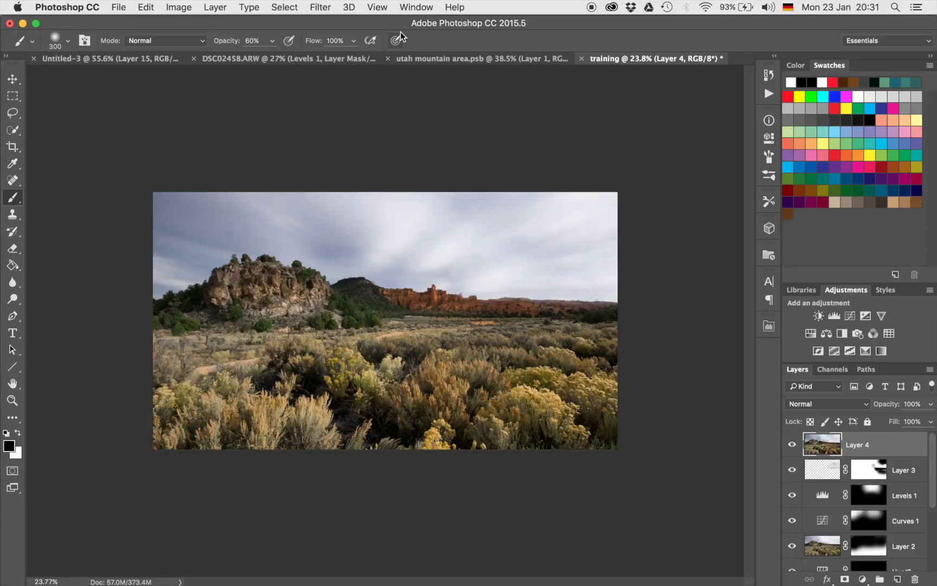
pyautogui.click(327, 7)
pyautogui.moveTo(347, 162)
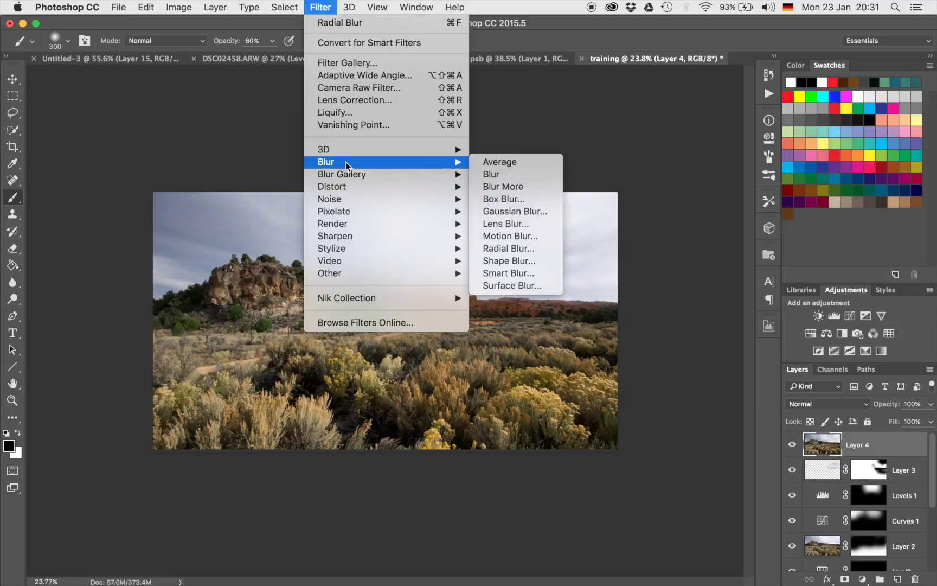
pyautogui.click(524, 249)
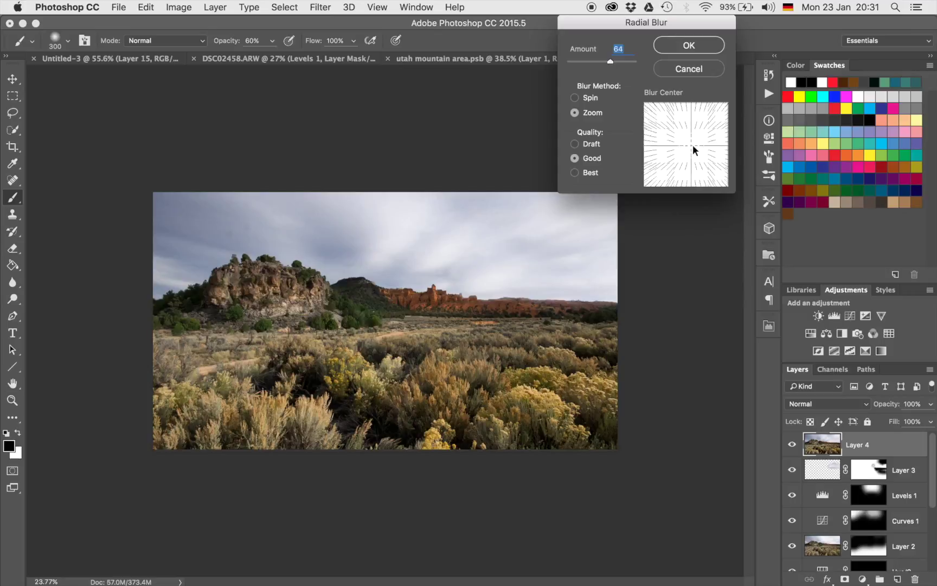
pyautogui.click(685, 151)
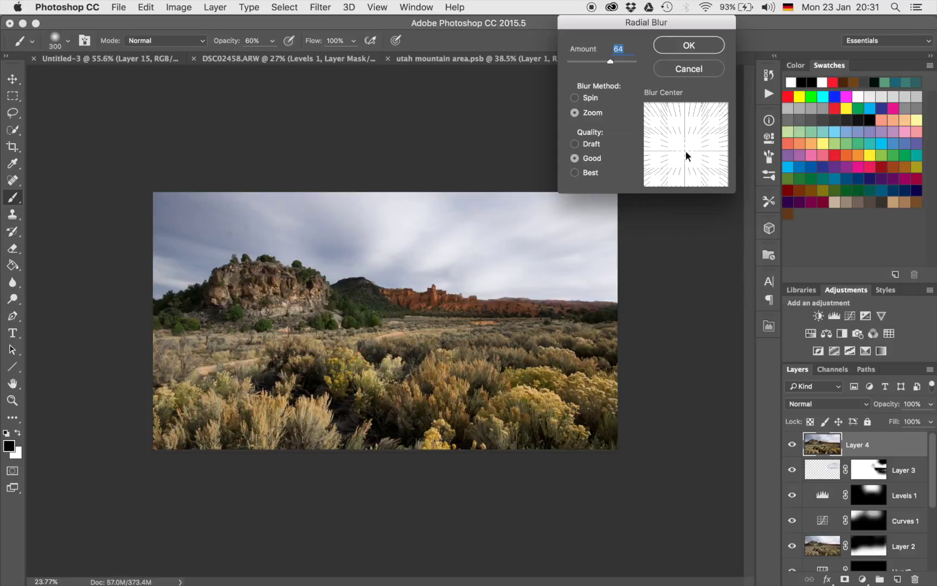
pyautogui.click(691, 45)
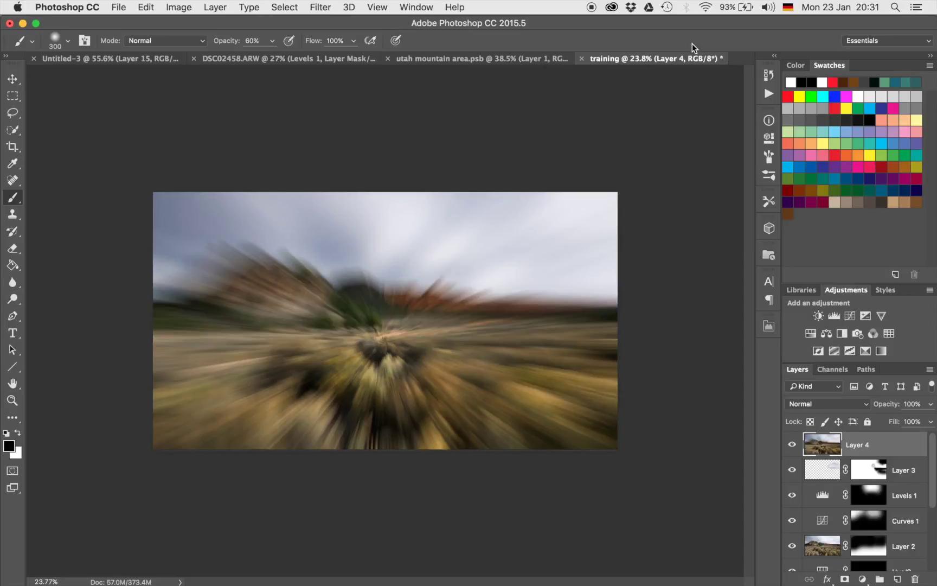
pyautogui.press('super+z')
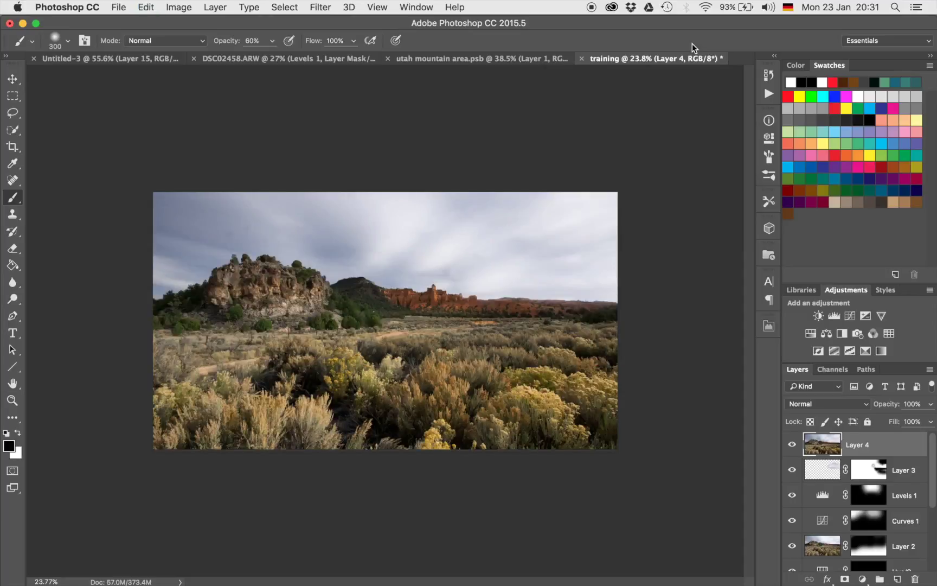
# - Try a Gaussian Blur on Layer 4, then cancel it
pyautogui.click(320, 7)
pyautogui.moveTo(337, 162)
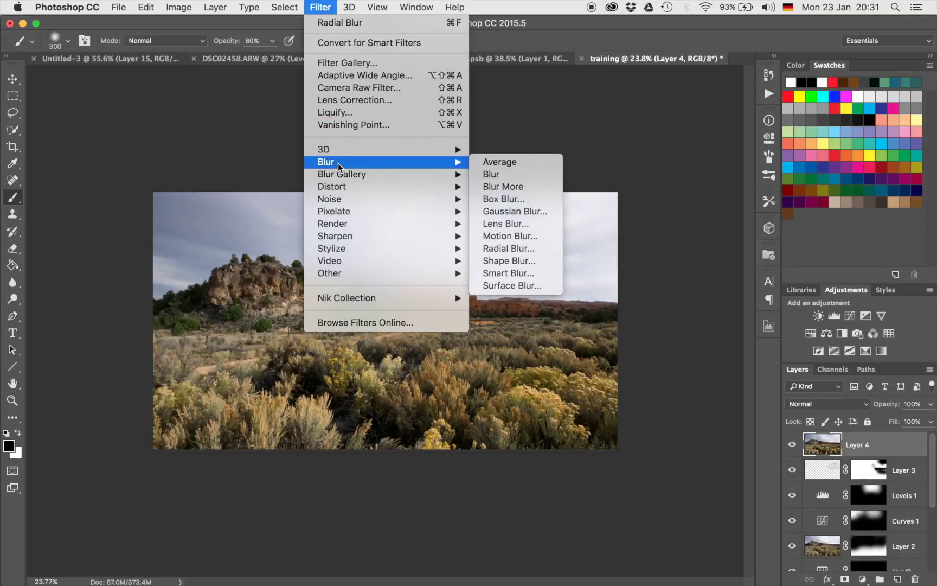
pyautogui.click(510, 211)
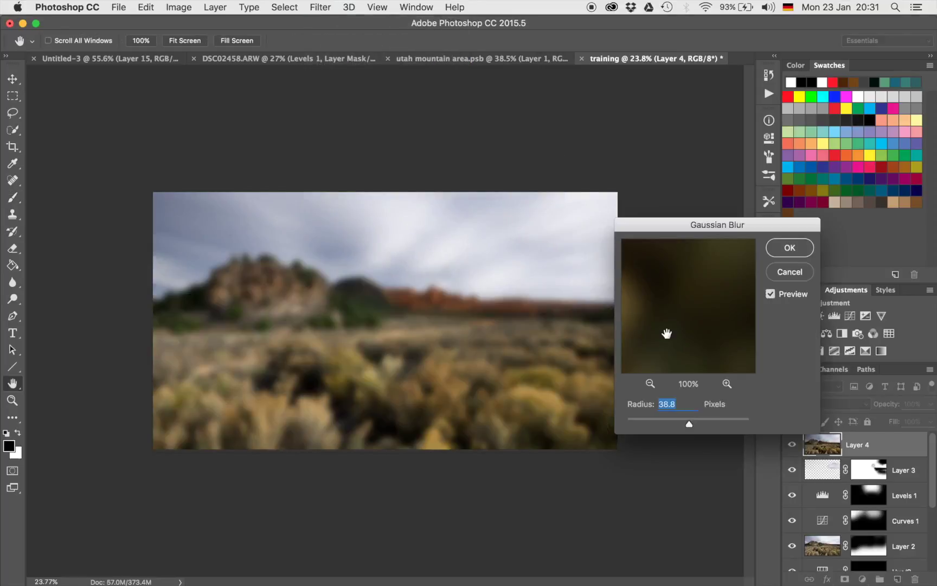
pyautogui.click(790, 271)
# - Apply a Radial Blur at Amount 37 to Layer 4, then undo it
pyautogui.click(320, 7)
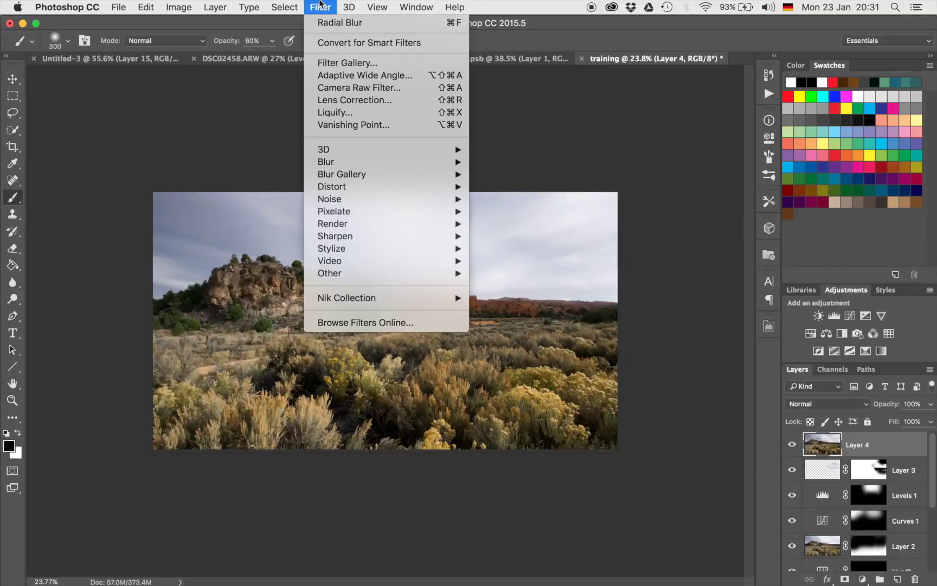
pyautogui.moveTo(366, 164)
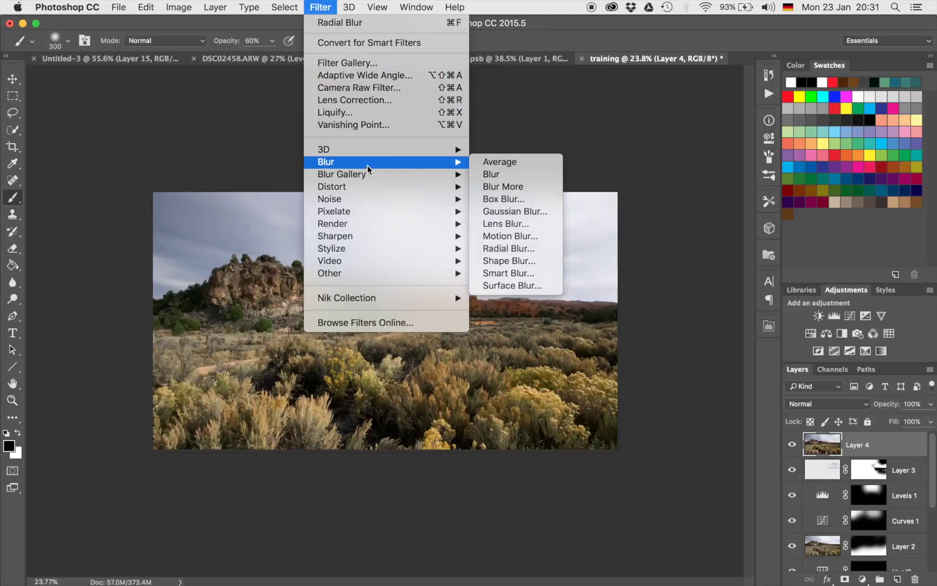
pyautogui.click(527, 249)
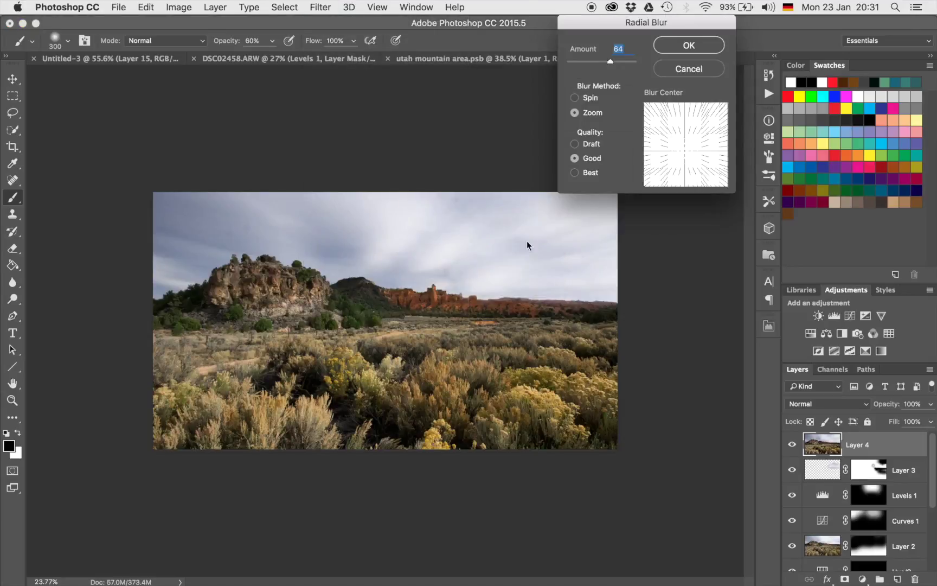
pyautogui.click(593, 62)
pyautogui.click(672, 45)
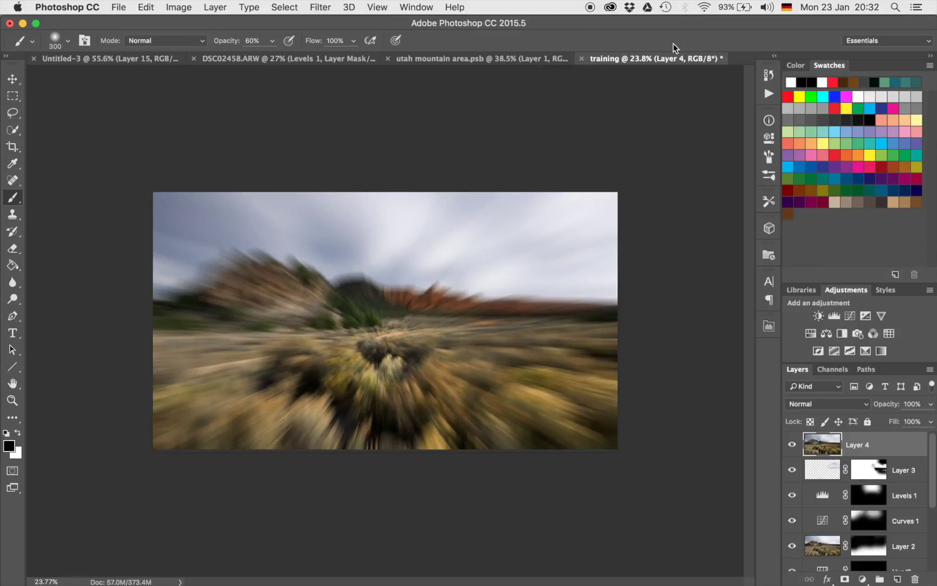
pyautogui.press('super+z')
# - Reapply a zoom Radial Blur to Layer 4 at Amount 29
pyautogui.click(336, 5)
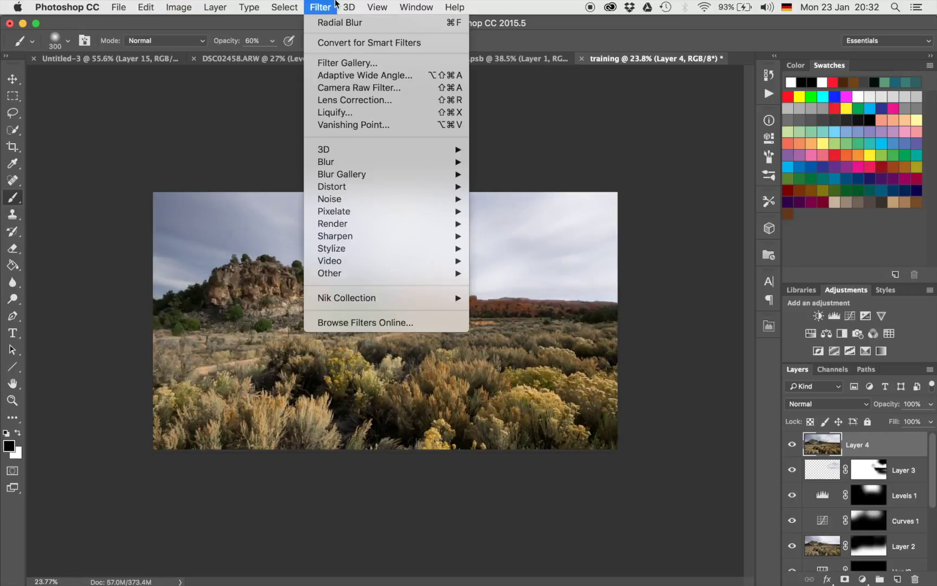
pyautogui.moveTo(365, 163)
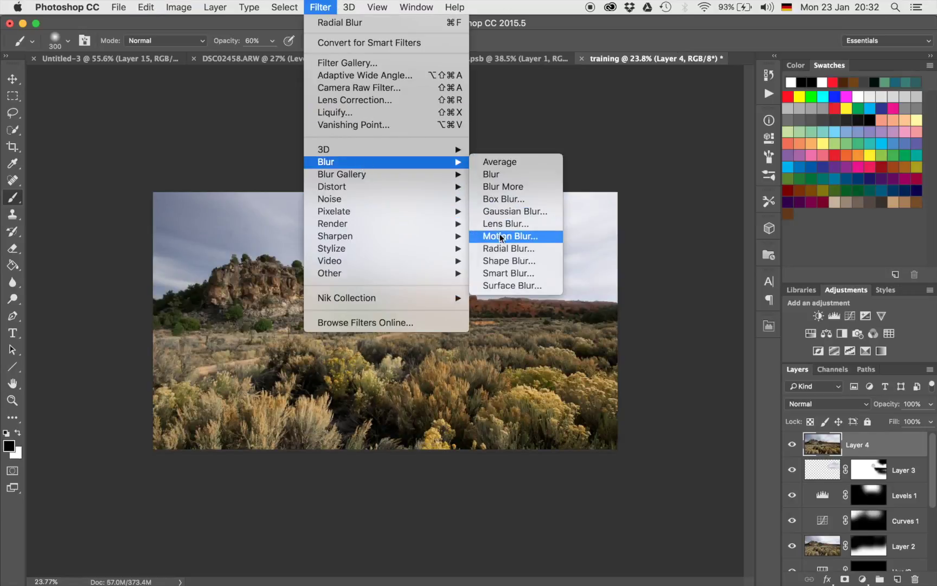
pyautogui.click(504, 248)
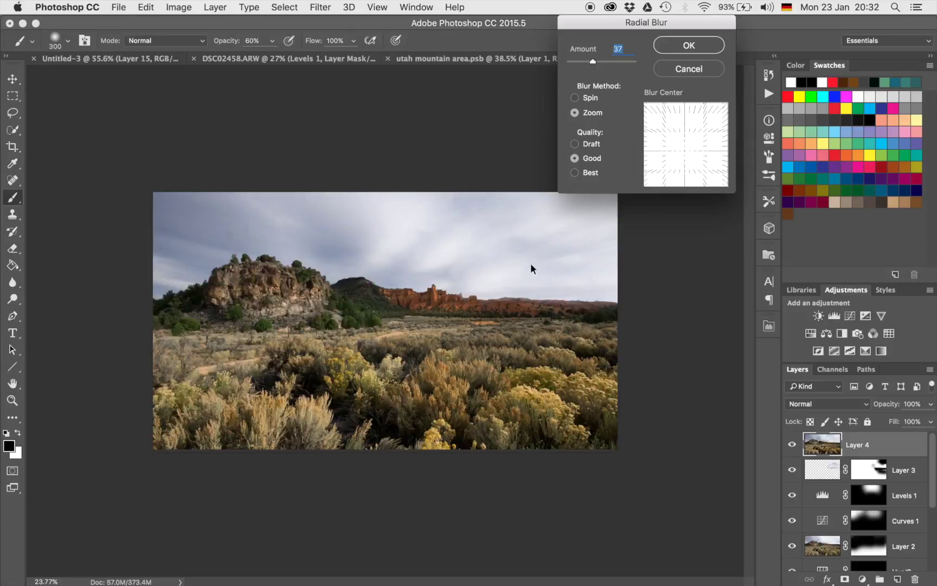
pyautogui.moveTo(592, 64); pyautogui.dragTo(587, 63)
pyautogui.click(679, 52)
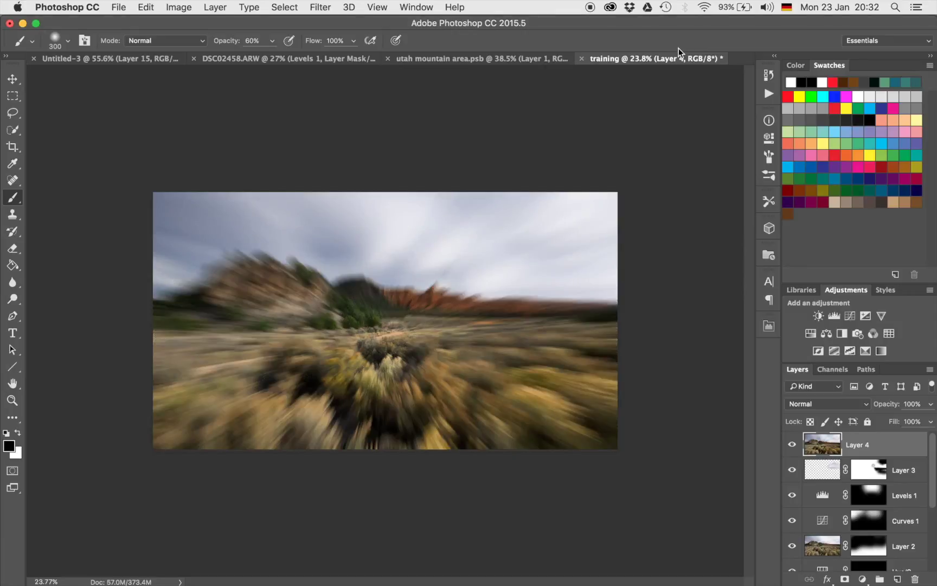
# - Add an inverted mask to Layer 4 and paint white at 30% with a 1300 px brush across the top sky
pyautogui.click(845, 580)
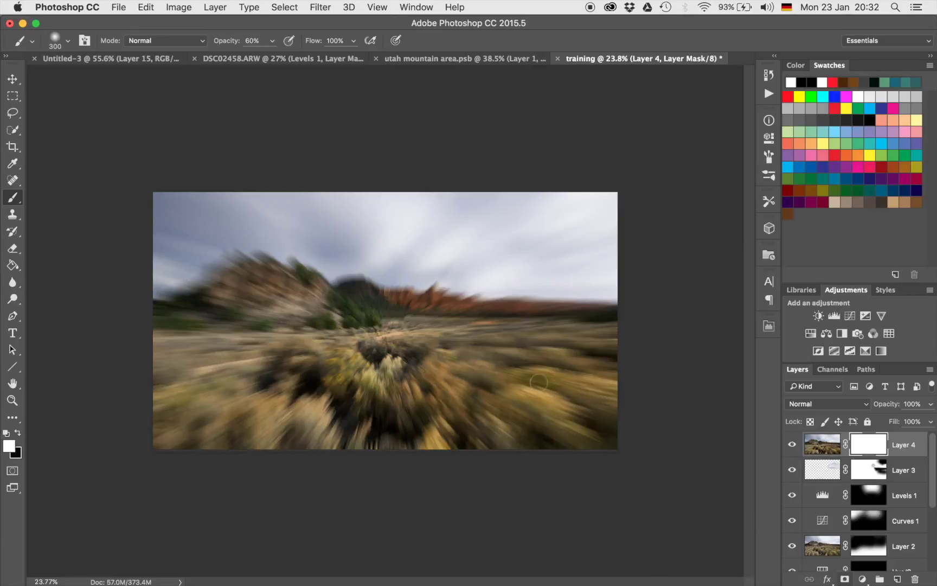
pyautogui.hotkey('ctrl', 'i')
pyautogui.press('x')
pyautogui.press(']')
pyautogui.press(']')
pyautogui.press(']')
pyautogui.press(']')
pyautogui.press(']')
pyautogui.press(']')
pyautogui.press(']')
pyautogui.press(']')
pyautogui.press(']')
pyautogui.press(']')
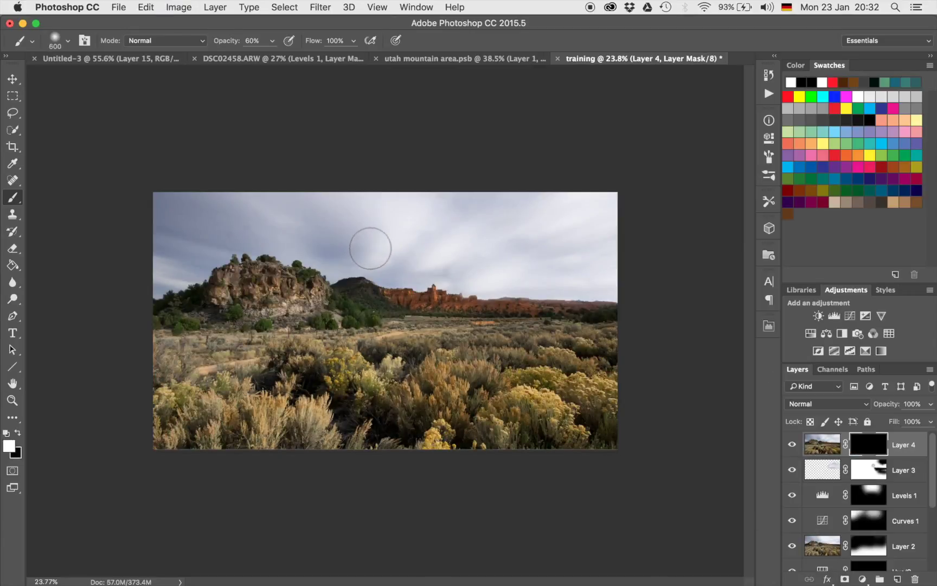
pyautogui.press('3')
pyautogui.moveTo(366, 218)
pyautogui.mouseDown()
pyautogui.moveTo(487, 218)
pyautogui.moveTo(574, 242)
pyautogui.moveTo(594, 215)
pyautogui.mouseUp()
# - Paint more white at 50% opacity to reveal blur in the upper-left and across the sky
pyautogui.press('5')
pyautogui.moveTo(178, 209)
pyautogui.mouseDown()
pyautogui.moveTo(130, 213)
pyautogui.moveTo(129, 260)
pyautogui.moveTo(143, 225)
pyautogui.moveTo(254, 163)
pyautogui.moveTo(346, 229)
pyautogui.moveTo(402, 221)
pyautogui.moveTo(359, 322)
pyautogui.mouseUp()
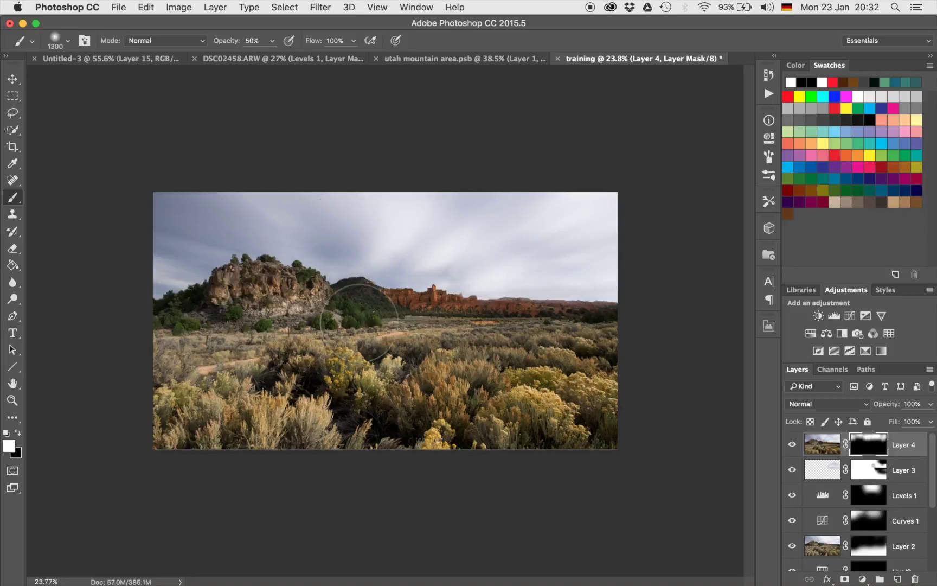
pyautogui.press('x')
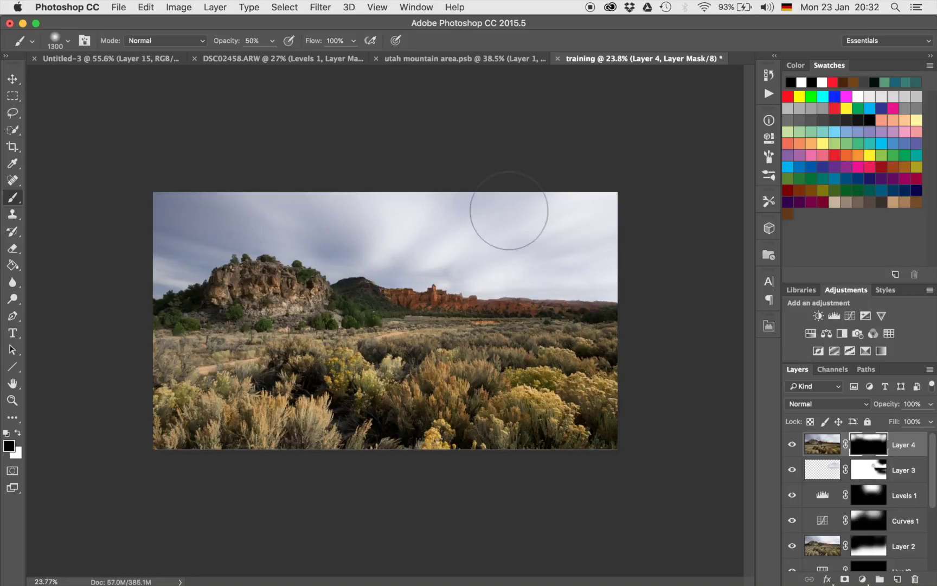
pyautogui.press('x')
pyautogui.moveTo(475, 213)
pyautogui.mouseDown()
pyautogui.moveTo(295, 167)
pyautogui.moveTo(407, 210)
pyautogui.moveTo(376, 223)
pyautogui.mouseUp()
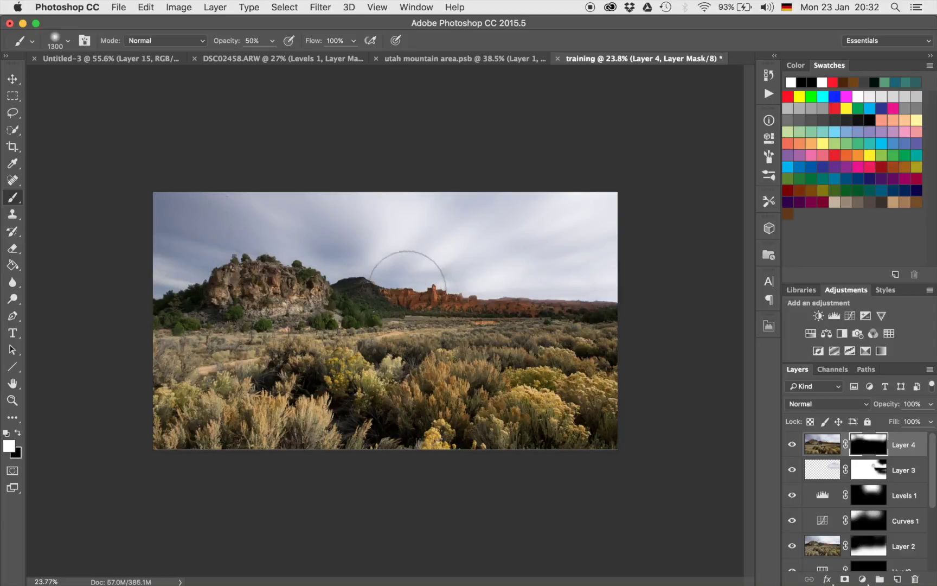
# - Target Layer 4's image and lasso the sky above the skyline
pyautogui.click(827, 446)
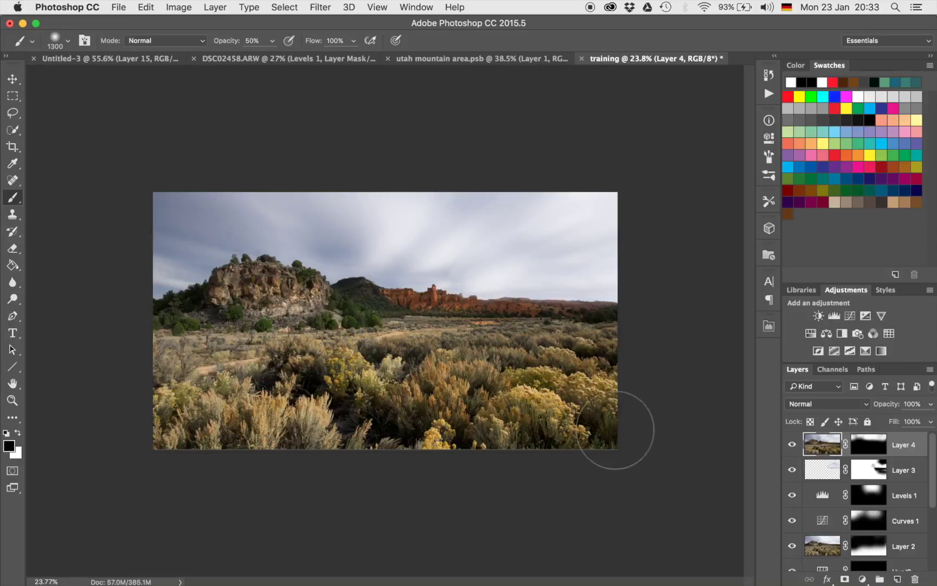
pyautogui.press('l')
pyautogui.moveTo(604, 298)
pyautogui.mouseDown()
pyautogui.moveTo(339, 276)
pyautogui.moveTo(273, 253)
pyautogui.moveTo(219, 261)
pyautogui.moveTo(170, 290)
pyautogui.moveTo(139, 283)
pyautogui.moveTo(112, 165)
pyautogui.moveTo(231, 101)
pyautogui.moveTo(373, 85)
pyautogui.moveTo(648, 111)
pyautogui.moveTo(699, 184)
pyautogui.moveTo(712, 320)
pyautogui.mouseUp()
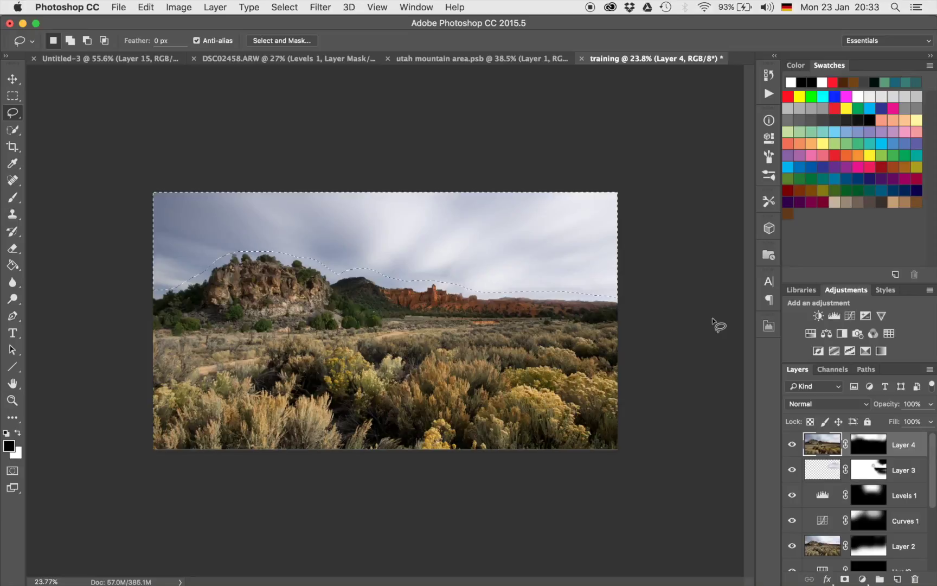
# - Copy the selected sky onto new Layer 5, undoing a trial move of it
pyautogui.press('super+j')
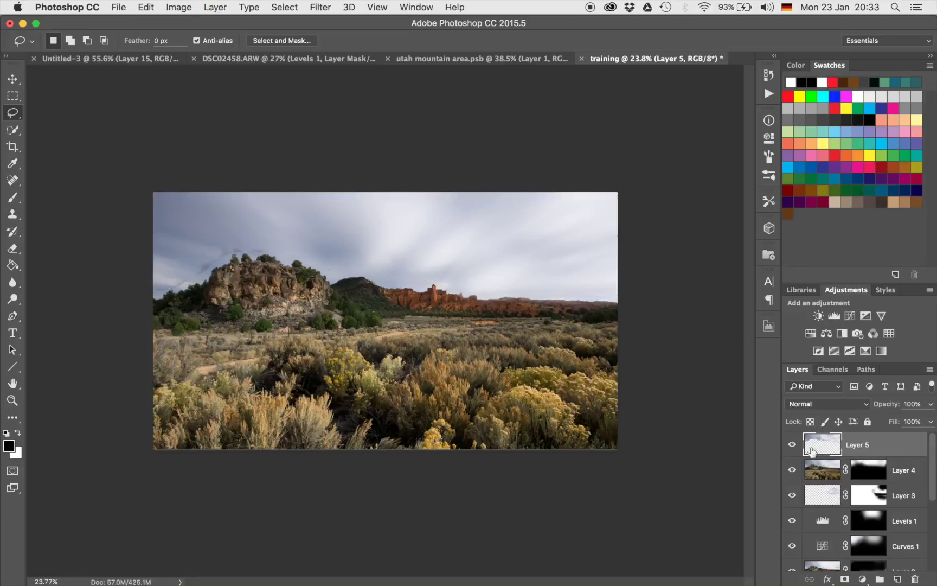
pyautogui.press('v')
pyautogui.moveTo(448, 270); pyautogui.dragTo(449, 371)
pyautogui.press('super+z')
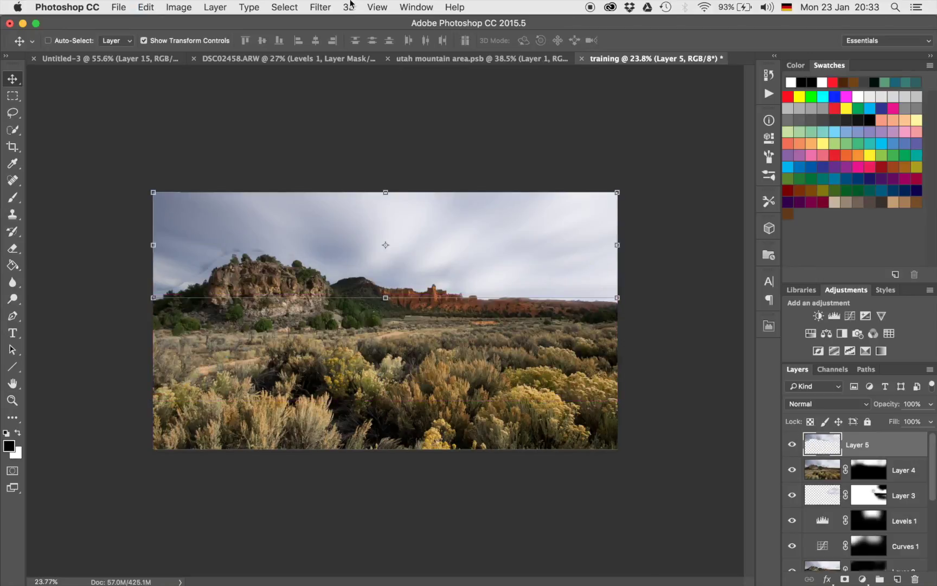
# - Apply a zoom Radial Blur to Layer 5, then hide it for comparison
pyautogui.click(327, 7)
pyautogui.moveTo(359, 166)
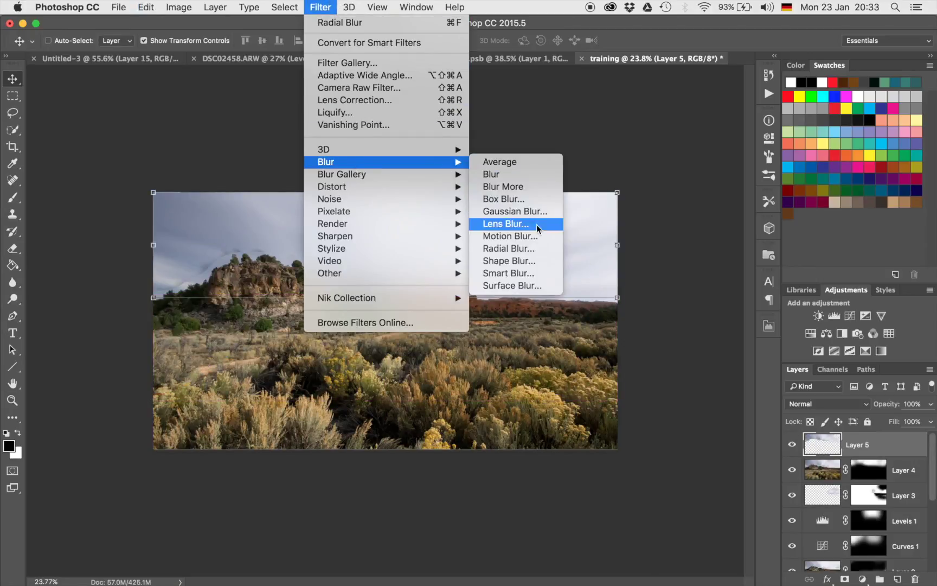
pyautogui.click(529, 248)
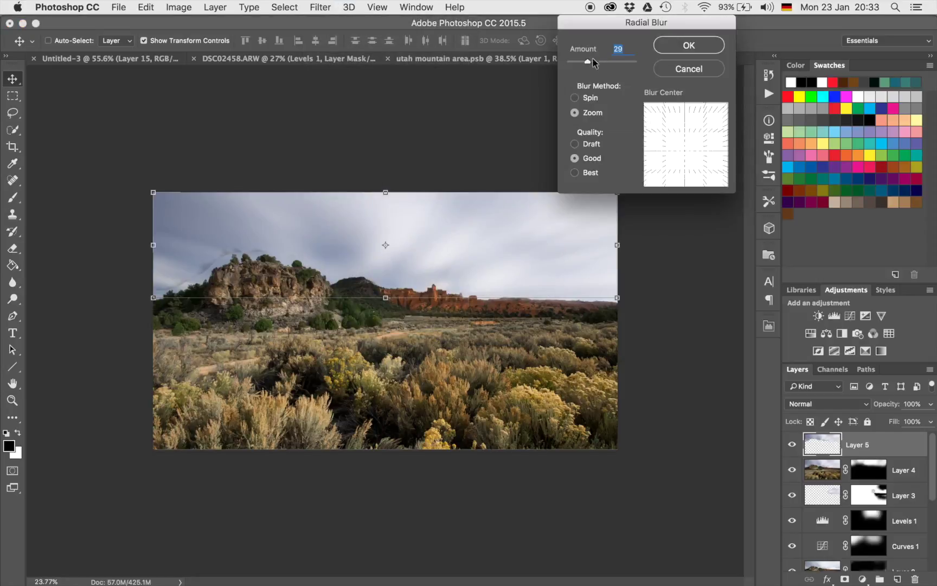
pyautogui.click(688, 45)
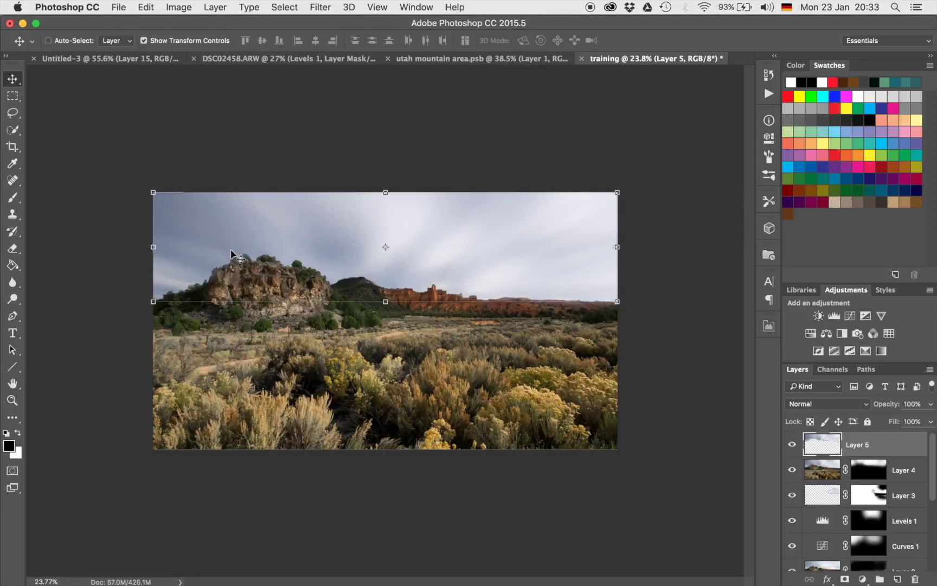
pyautogui.click(795, 443)
# - Toggle Layer 5's visibility to compare, undo the last change, and delete Layer 5
pyautogui.click(799, 443)
pyautogui.click(798, 443)
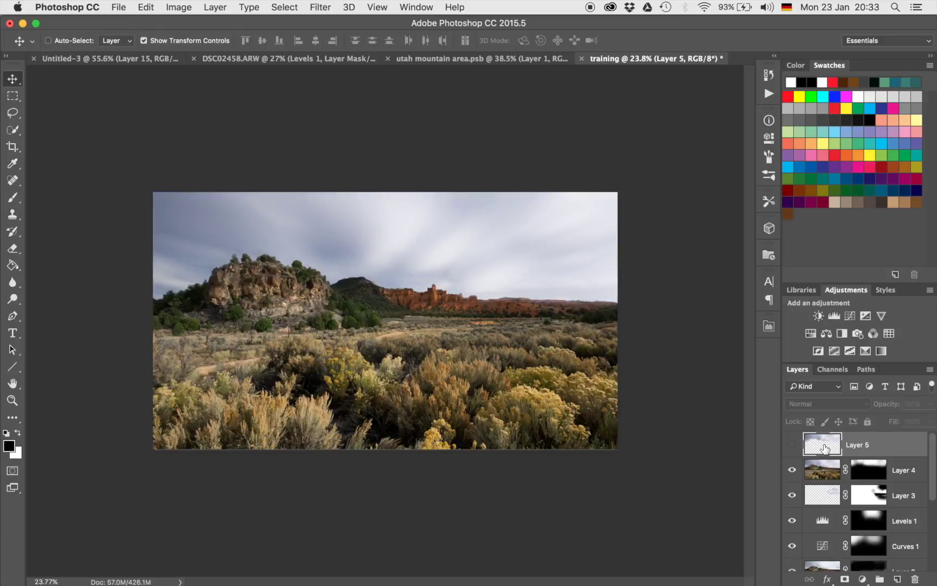
pyautogui.click(792, 443)
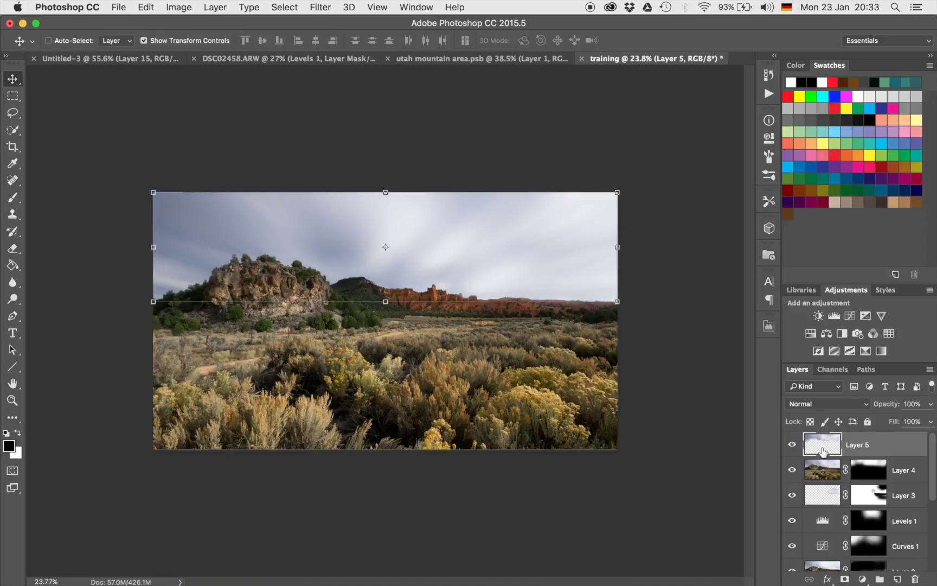
pyautogui.press('super+z')
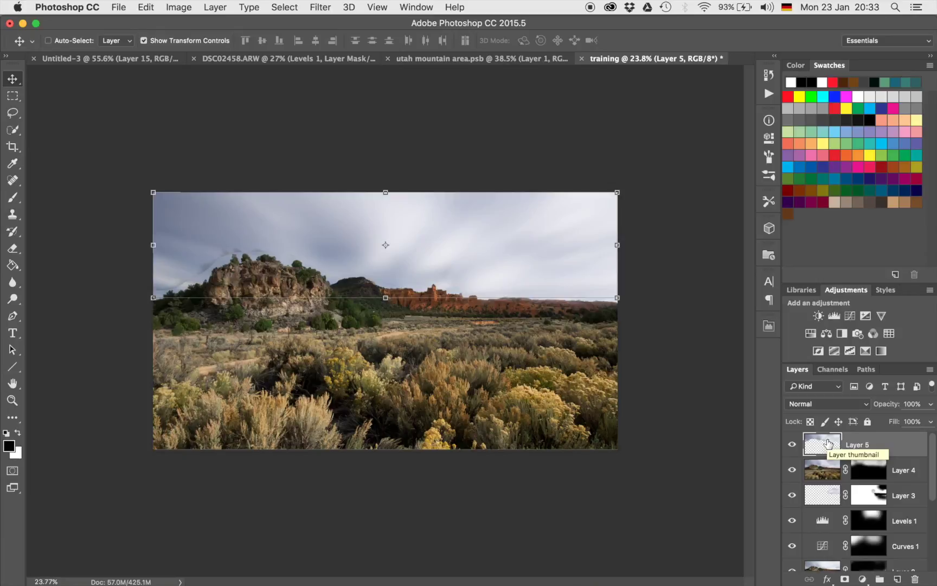
pyautogui.press('Delete')
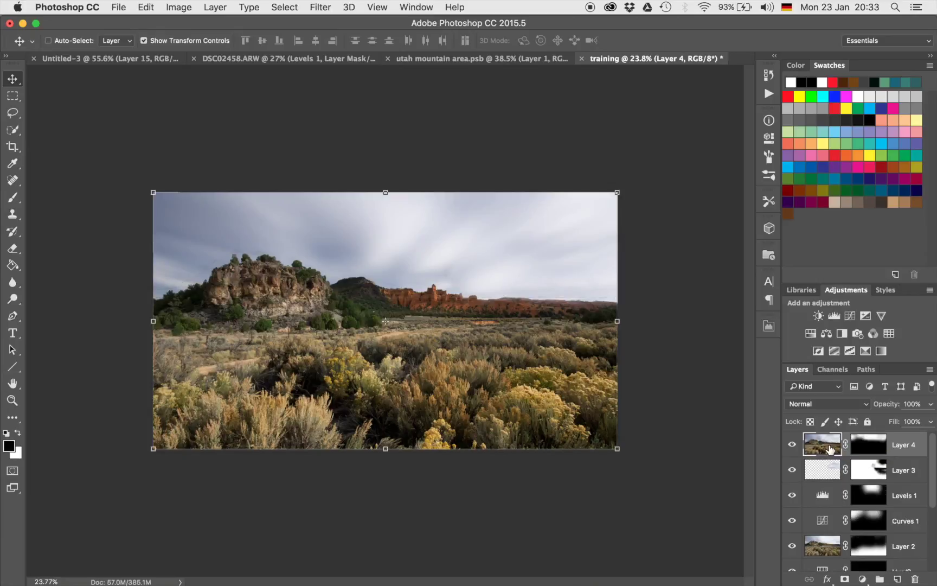
# - Paint black on Layer 4's mask, then return to the layer's image
pyautogui.click(867, 448)
pyautogui.press('x')
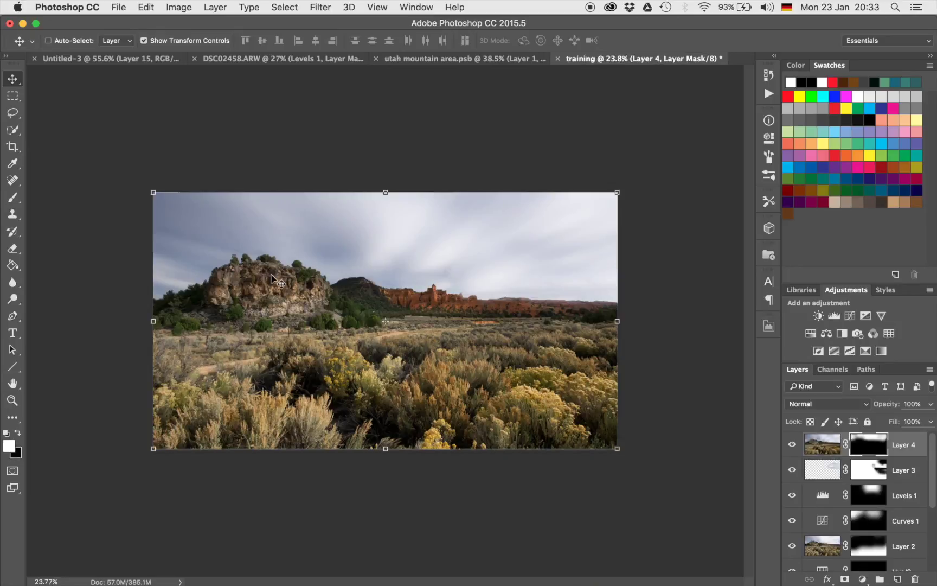
pyautogui.press('b')
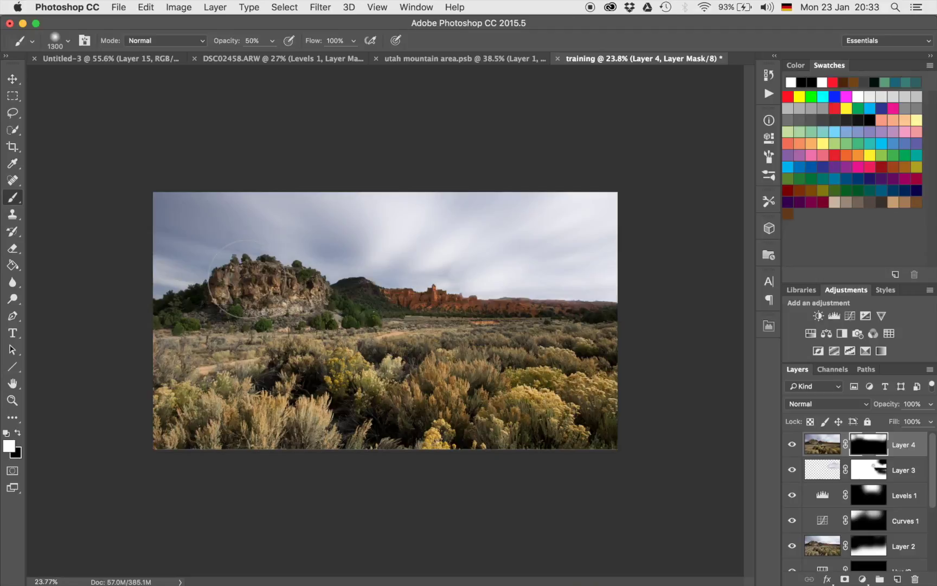
pyautogui.press('x')
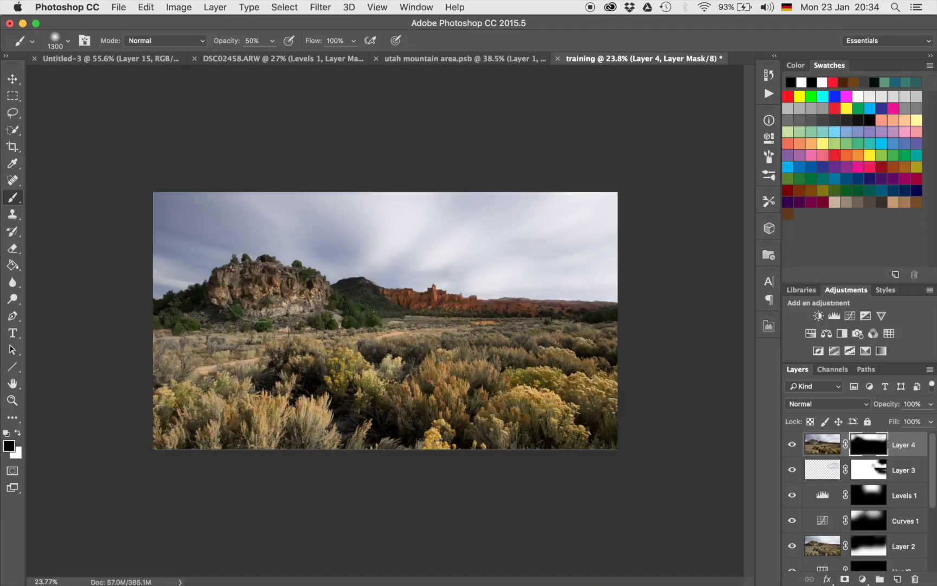
pyautogui.click(822, 444)
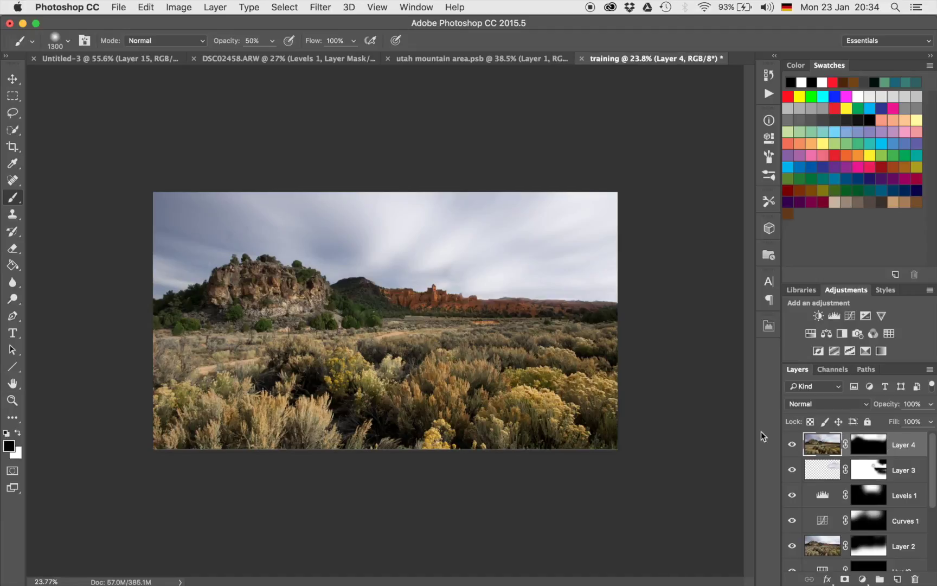
# - Stamp all visible layers into Layer 5, lasso the sky along the ridge, and copy it to Layer 6
pyautogui.press('super+alt+shift+e')
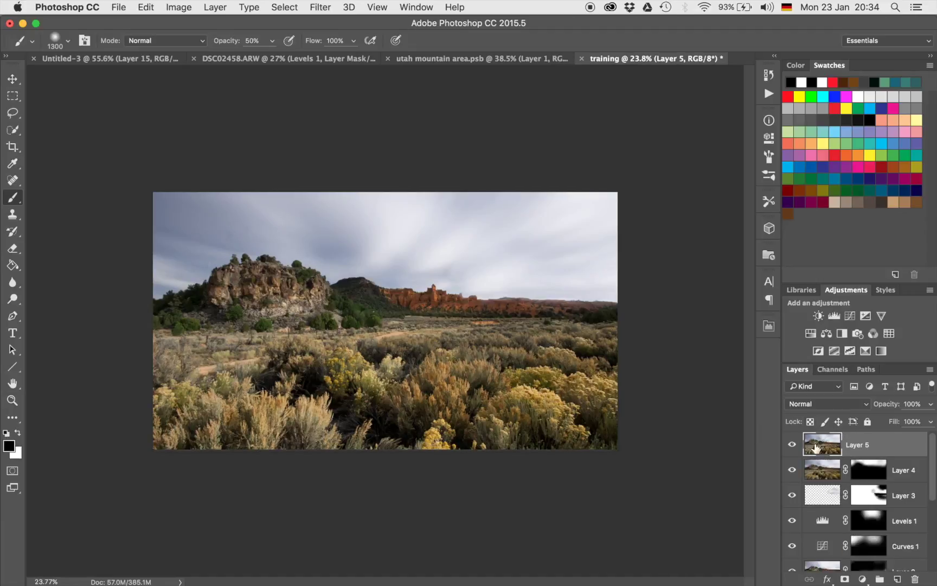
pyautogui.press('l')
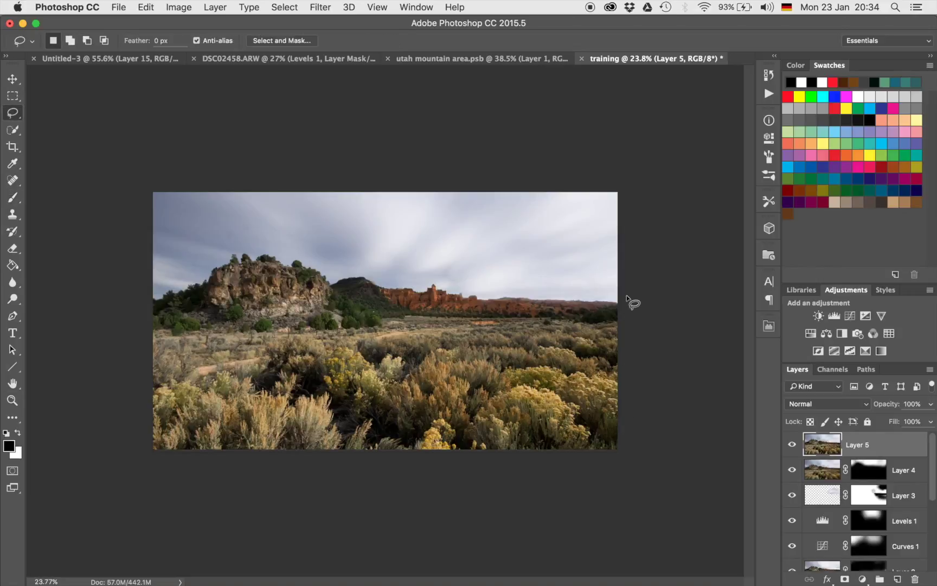
pyautogui.moveTo(604, 296)
pyautogui.mouseDown()
pyautogui.moveTo(398, 283)
pyautogui.moveTo(246, 251)
pyautogui.moveTo(156, 279)
pyautogui.moveTo(375, 116)
pyautogui.moveTo(620, 124)
pyautogui.moveTo(658, 237)
pyautogui.moveTo(662, 298)
pyautogui.mouseUp()
pyautogui.hotkey('ctrl', 'j')
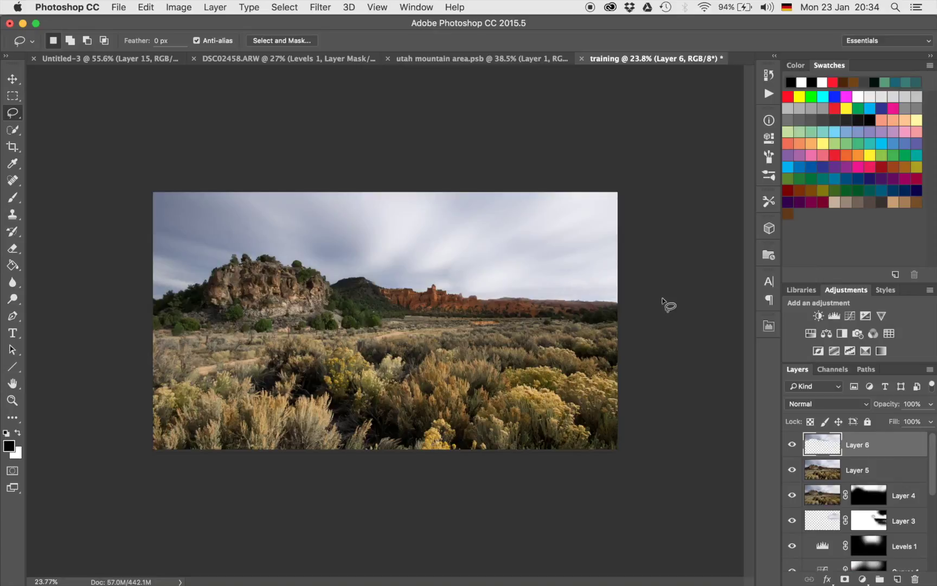
# - Apply a Radial Blur to Layer 6's sky with Amount raised from 40 to 49
pyautogui.click(320, 7)
pyautogui.moveTo(365, 164)
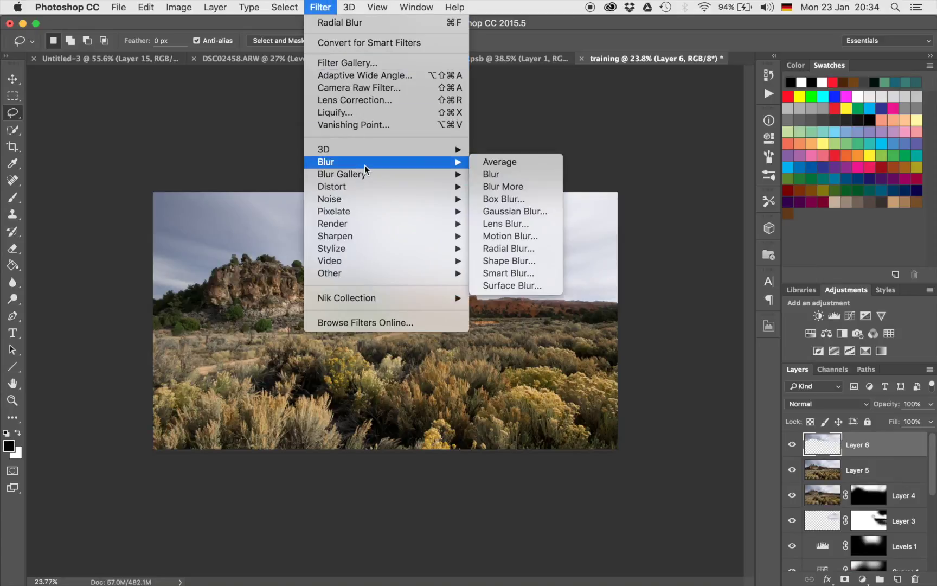
pyautogui.click(521, 248)
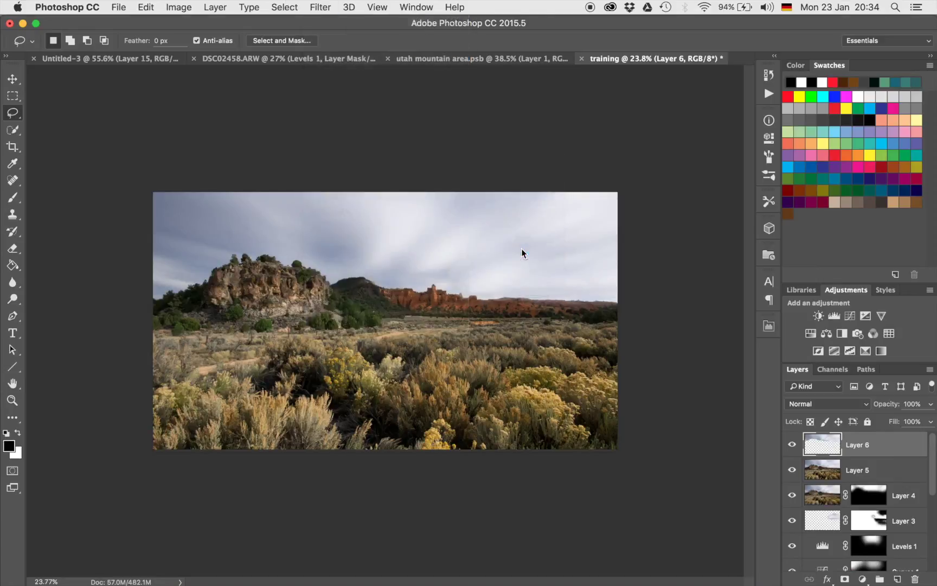
pyautogui.moveTo(599, 61); pyautogui.dragTo(604, 62)
pyautogui.click(667, 43)
# - Add a mask to Layer 6 and paint black with an 1800 px brush over the left, central and right foreground
pyautogui.click(845, 578)
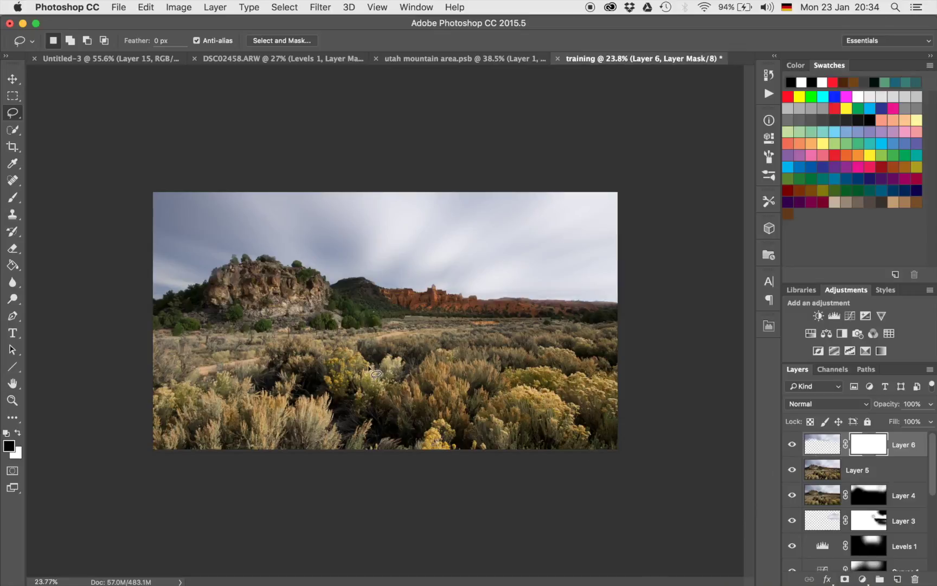
pyautogui.press('b')
pyautogui.press(']')
pyautogui.press(']')
pyautogui.press(']')
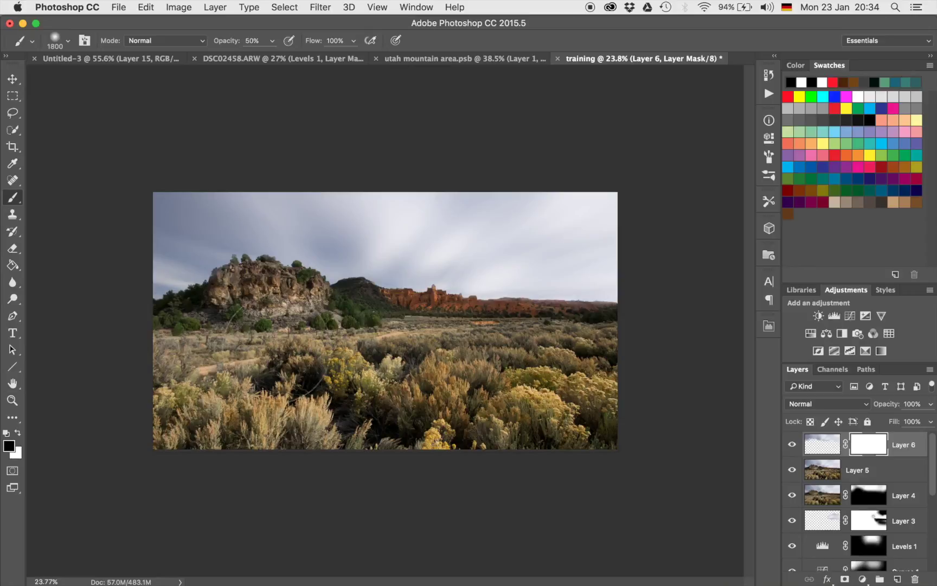
pyautogui.moveTo(258, 321); pyautogui.dragTo(191, 338)
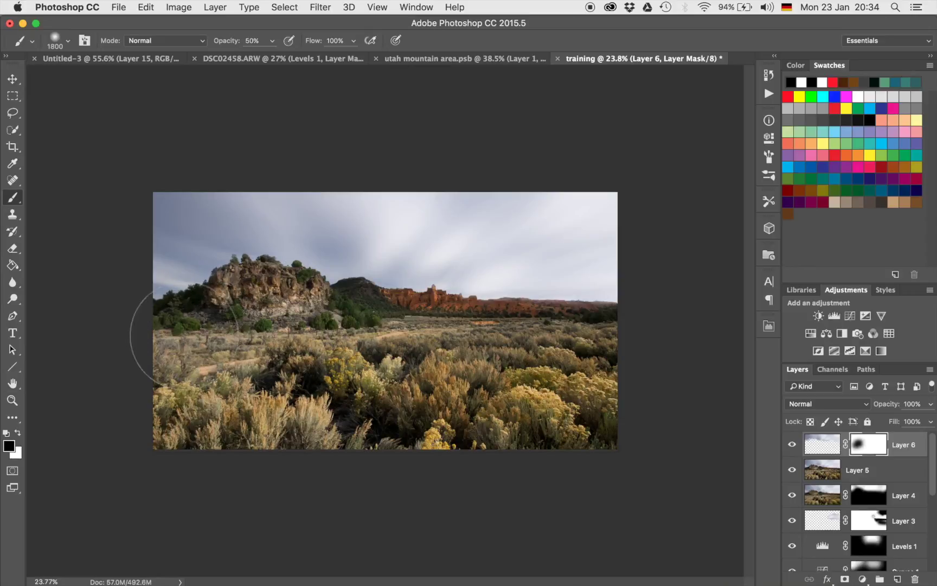
pyautogui.moveTo(427, 345)
pyautogui.mouseDown()
pyautogui.moveTo(401, 344)
pyautogui.moveTo(496, 356)
pyautogui.mouseUp()
pyautogui.moveTo(519, 352); pyautogui.dragTo(603, 359)
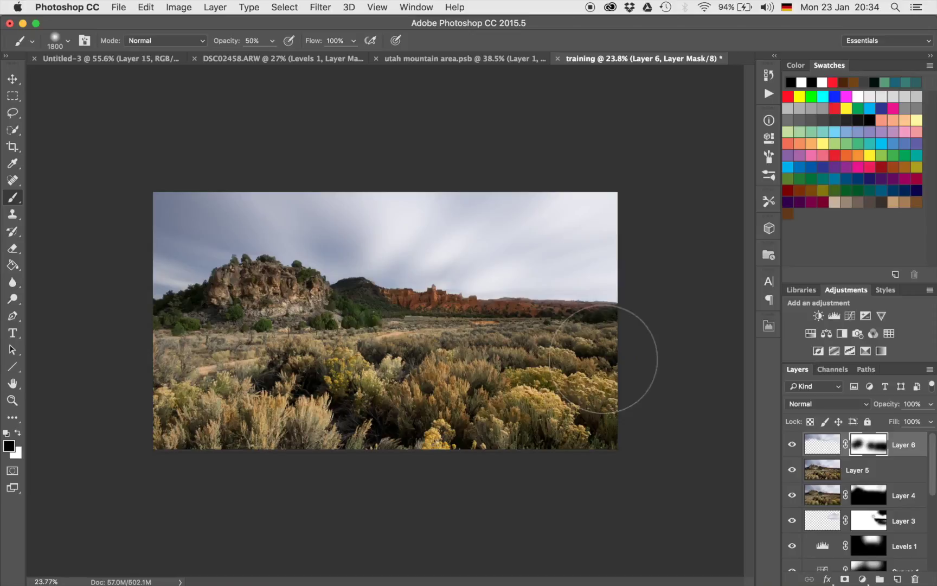
pyautogui.scroll(-5, 603, 359)
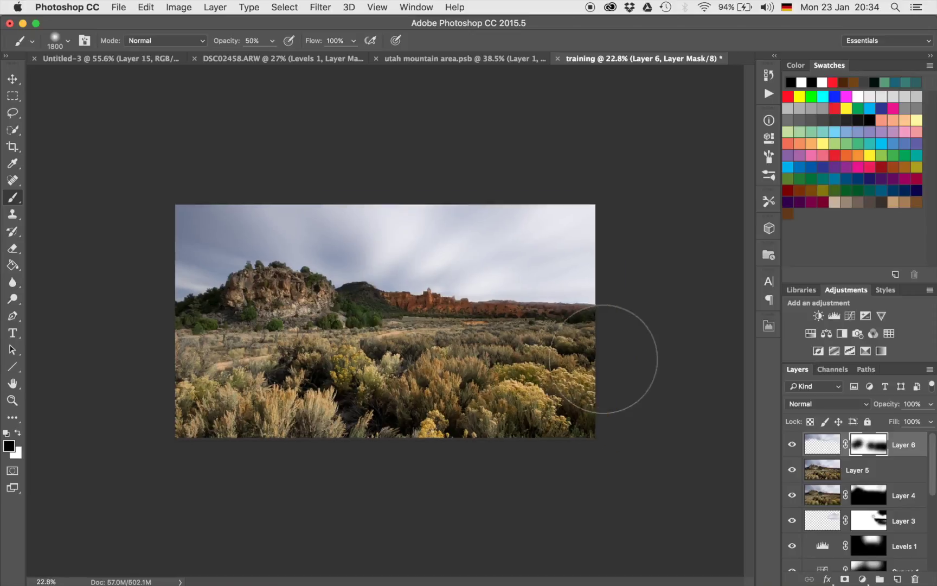
pyautogui.scroll(3, 604, 359)
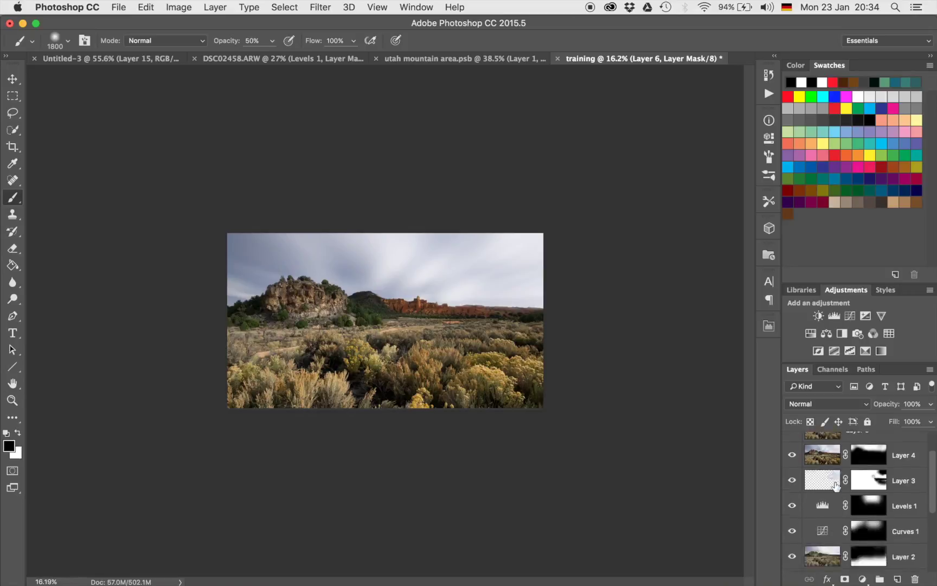
pyautogui.scroll(-5, 836, 486)
pyautogui.scroll(5, 836, 486)
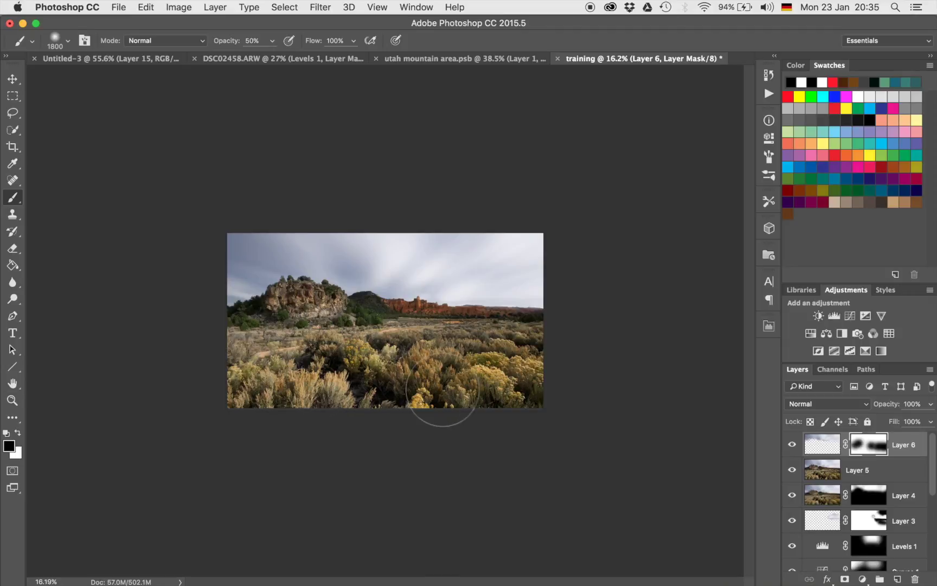
pyautogui.scroll(3, 456, 358)
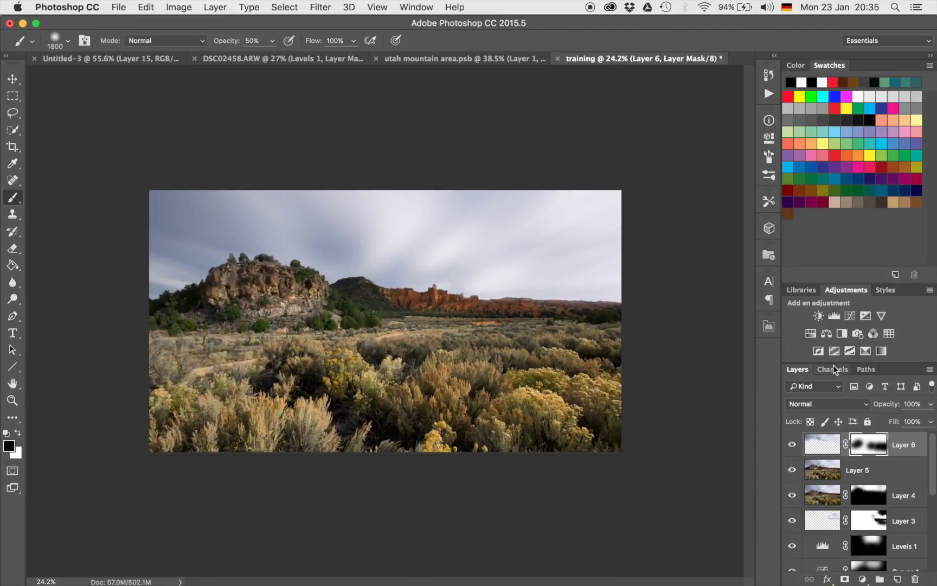
# - Add a Curves layer lowering red and green midtones slightly and lifting blue midtones
pyautogui.click(850, 318)
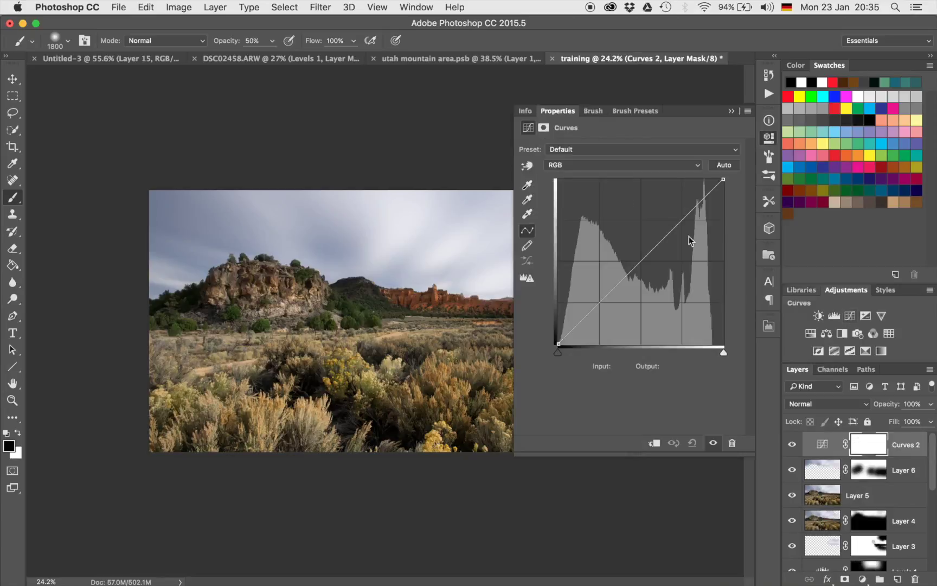
pyautogui.click(596, 165)
pyautogui.click(575, 174)
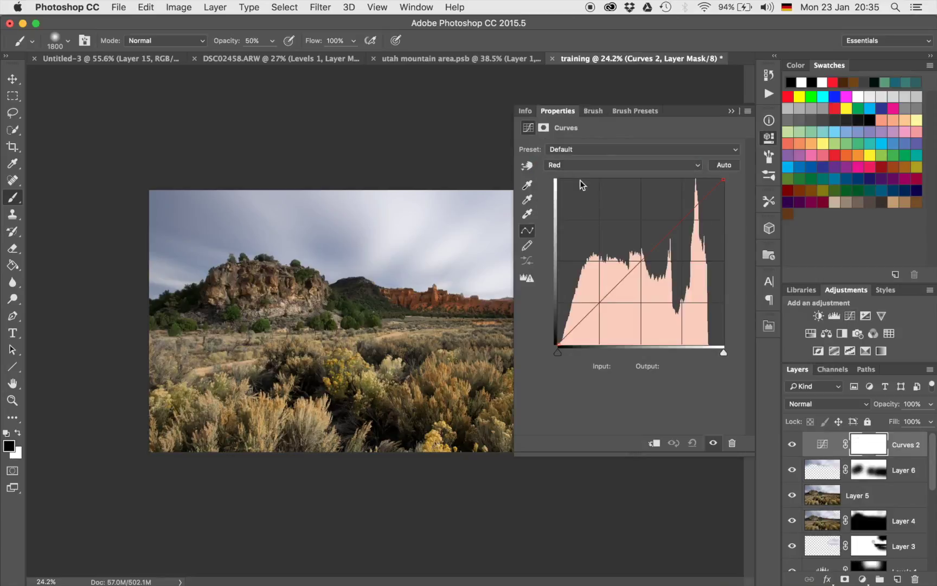
pyautogui.moveTo(638, 265); pyautogui.dragTo(639, 267)
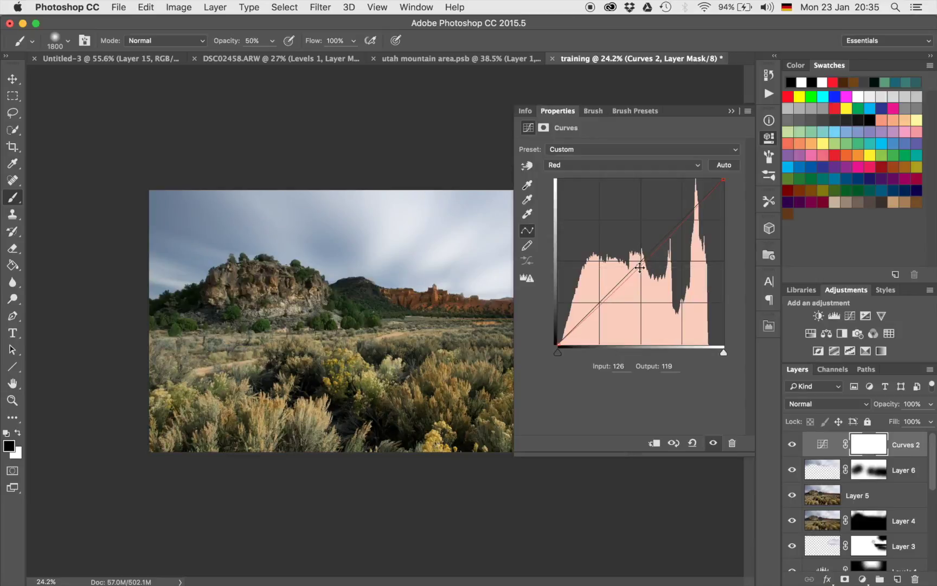
pyautogui.click(616, 165)
pyautogui.click(613, 185)
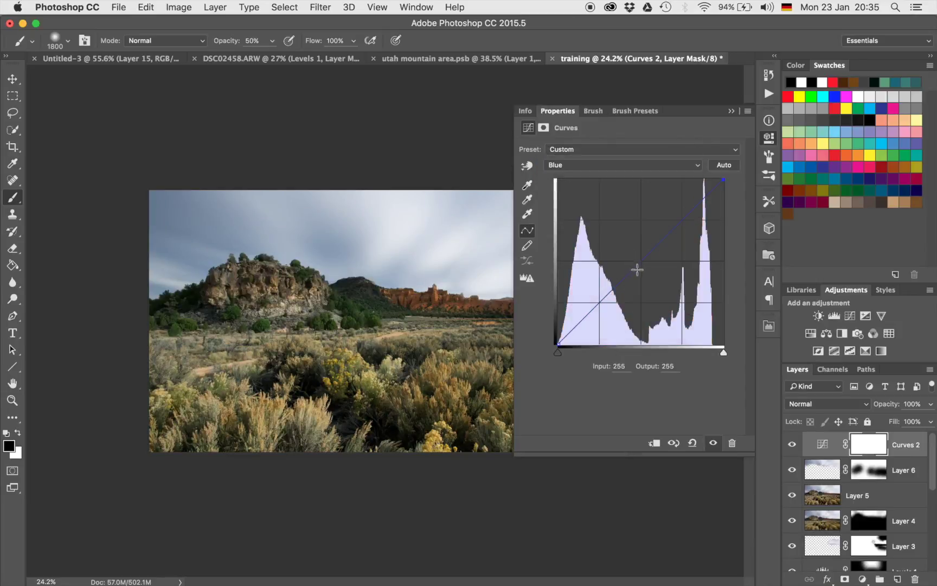
pyautogui.moveTo(639, 272); pyautogui.dragTo(635, 263)
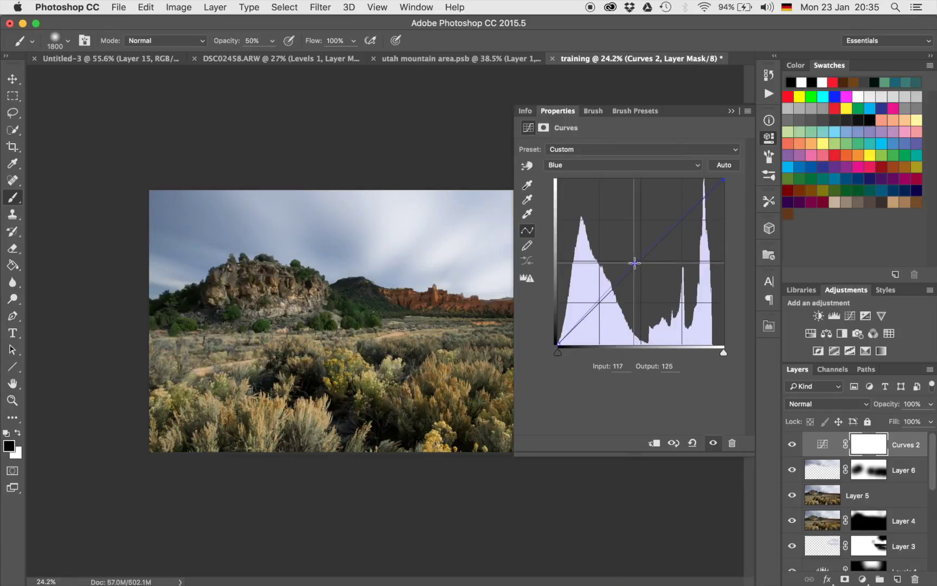
pyautogui.click(629, 165)
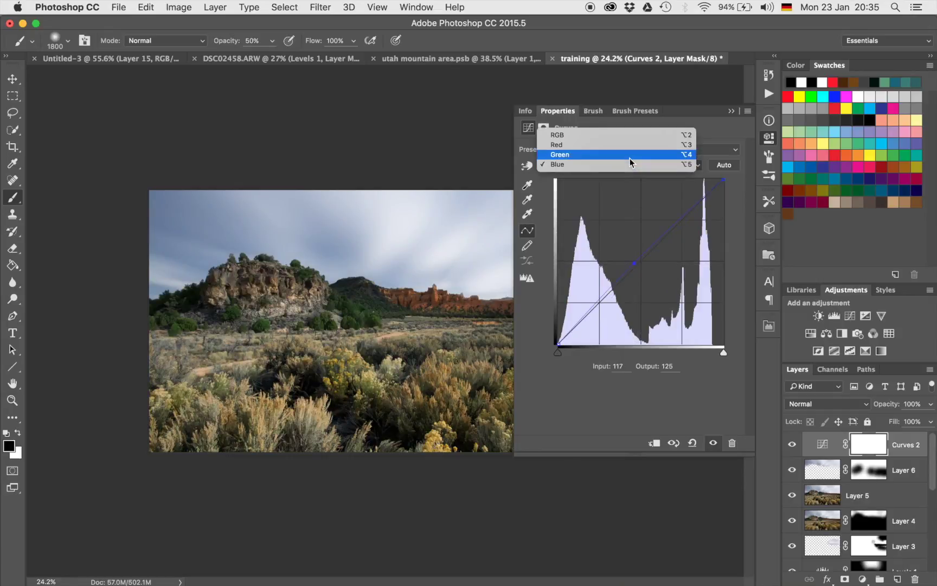
pyautogui.click(621, 154)
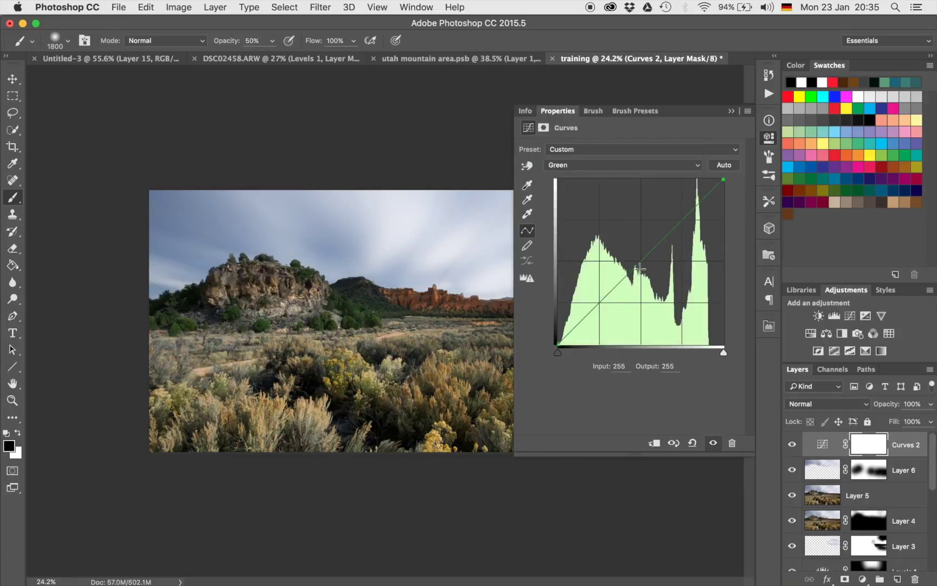
pyautogui.moveTo(640, 262); pyautogui.dragTo(638, 267)
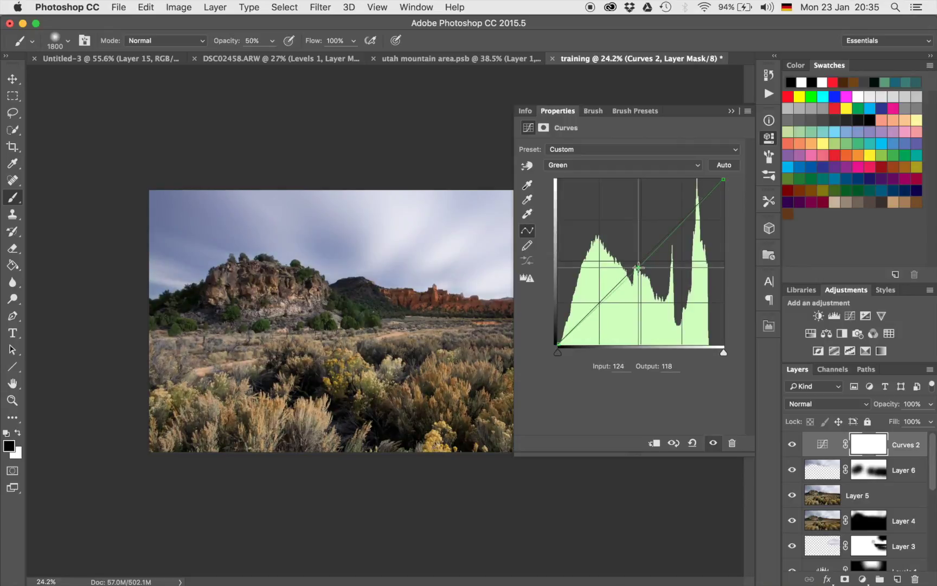
pyautogui.click(731, 111)
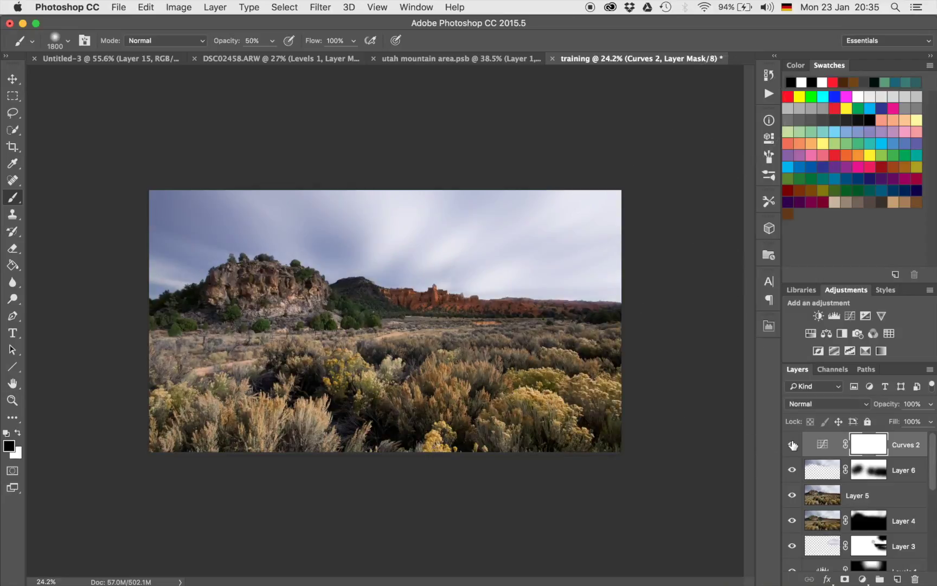
pyautogui.click(792, 445)
pyautogui.click(792, 445)
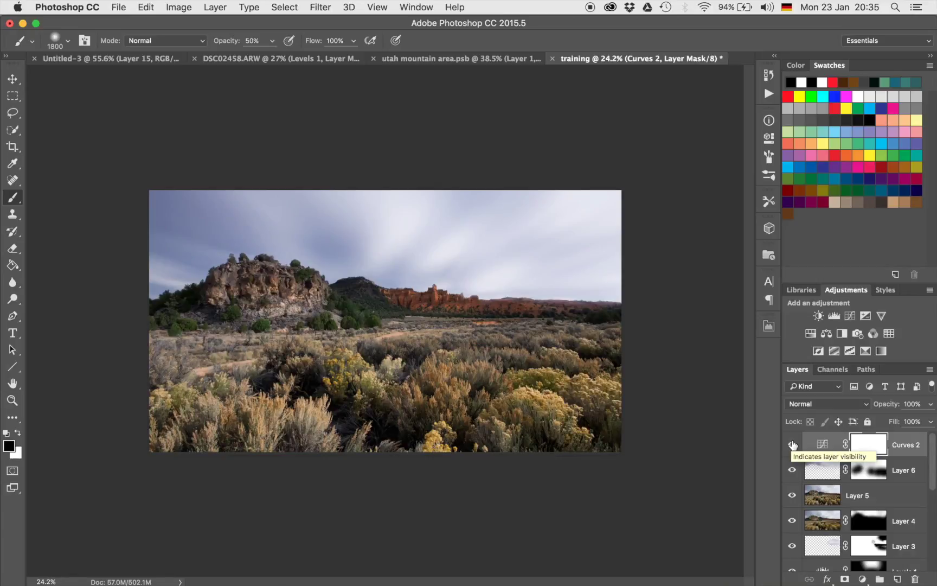
pyautogui.click(792, 445)
pyautogui.click(792, 445)
pyautogui.click(792, 444)
pyautogui.click(793, 445)
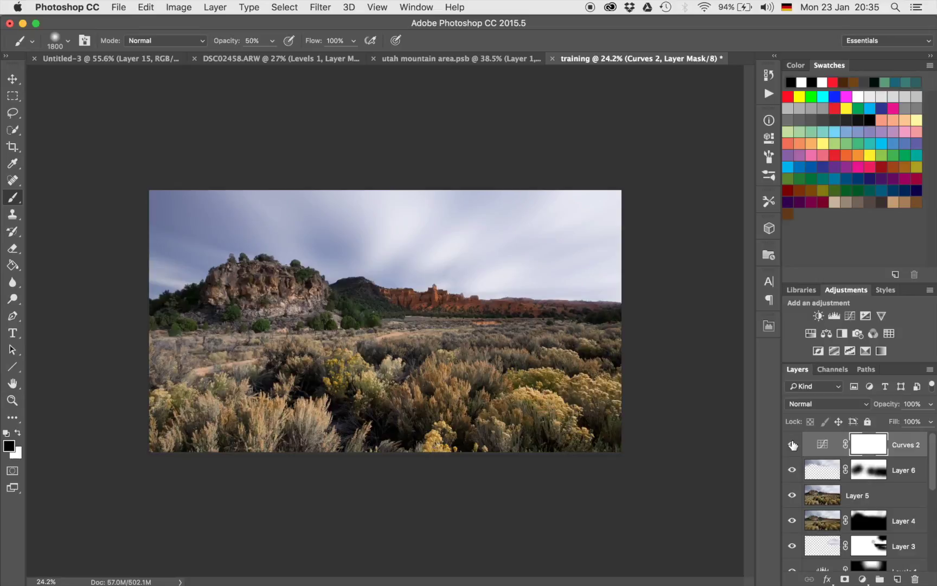
pyautogui.click(792, 445)
pyautogui.click(792, 445)
pyautogui.scroll(5, 823, 445)
pyautogui.click(792, 445)
pyautogui.click(792, 444)
pyautogui.click(791, 446)
pyautogui.click(792, 445)
pyautogui.click(791, 445)
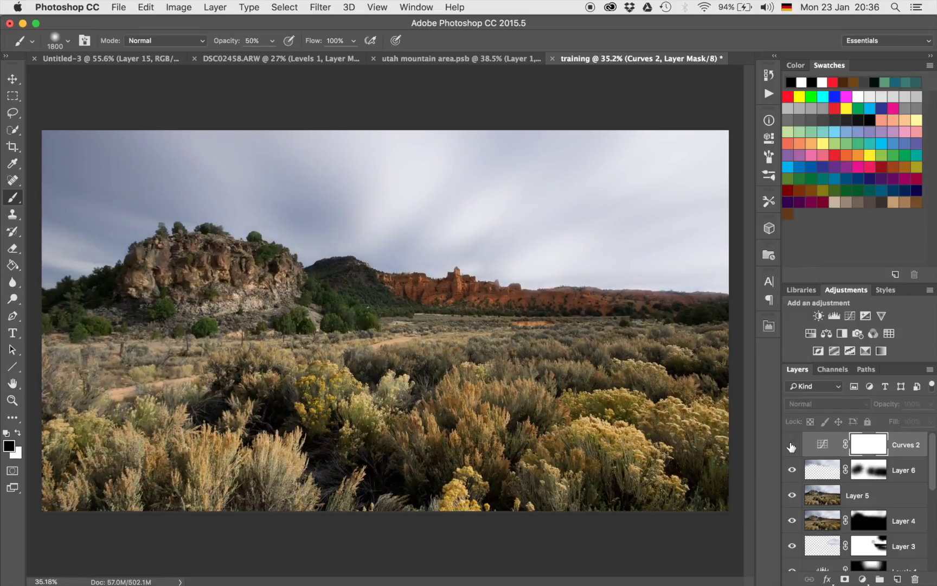
pyautogui.click(791, 446)
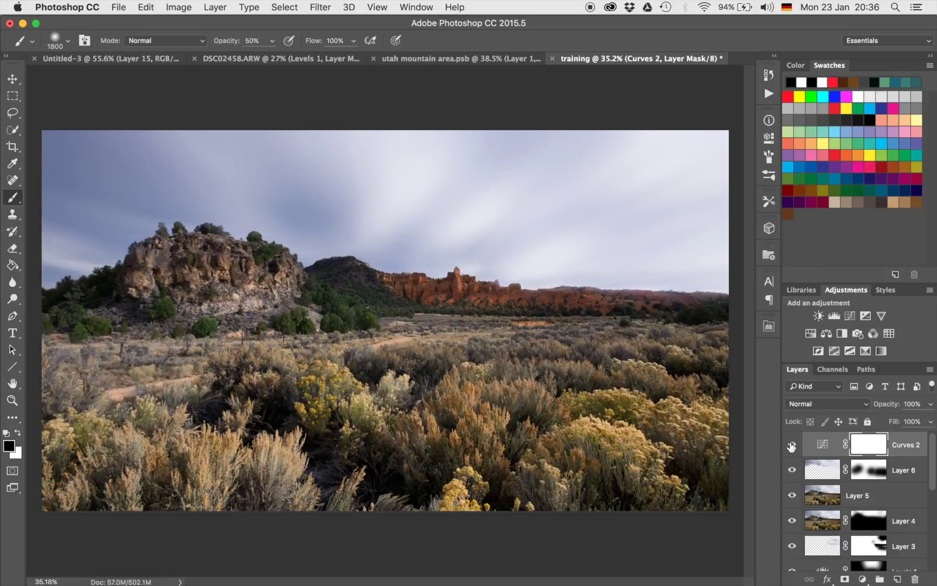
pyautogui.click(792, 445)
pyautogui.click(791, 445)
pyautogui.scroll(-3, 667, 320)
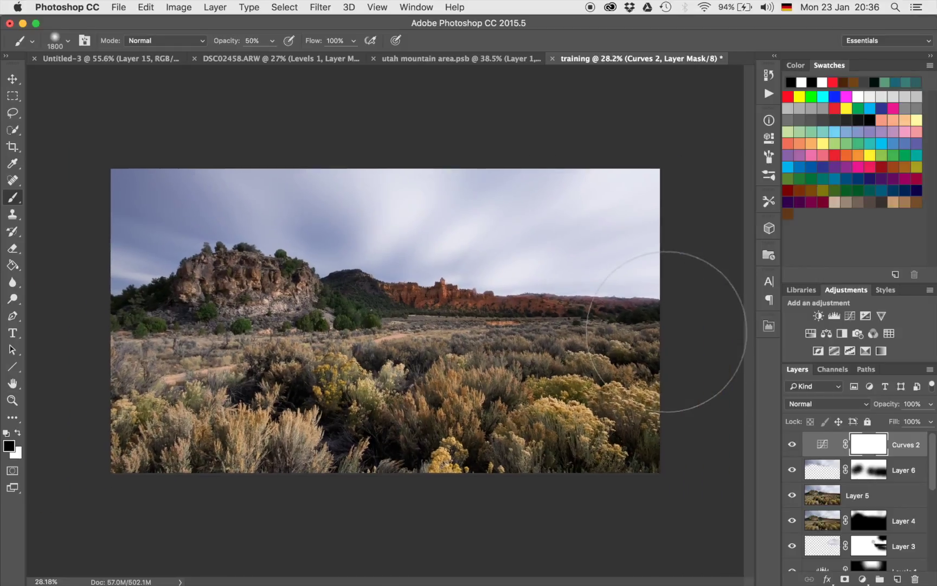